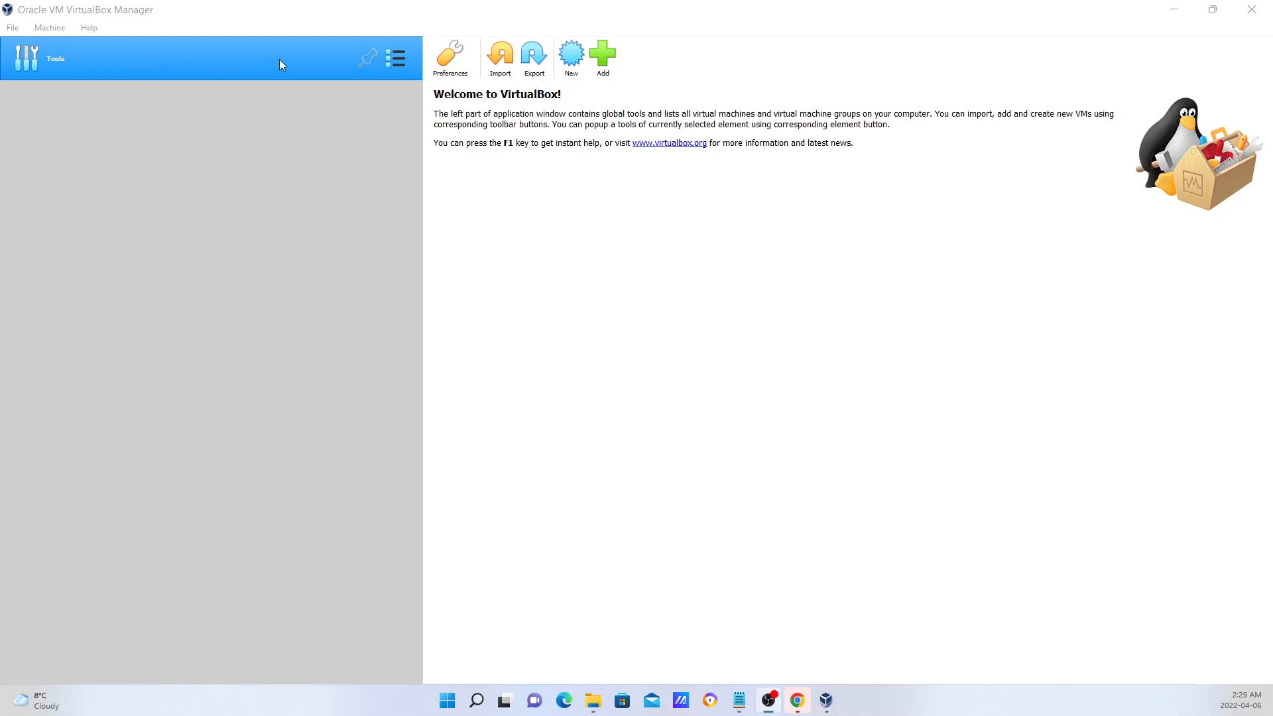
Begin a new virtual machine and name it LON-DC1.
{"action": "left_click", "coordinate": [570, 63]}
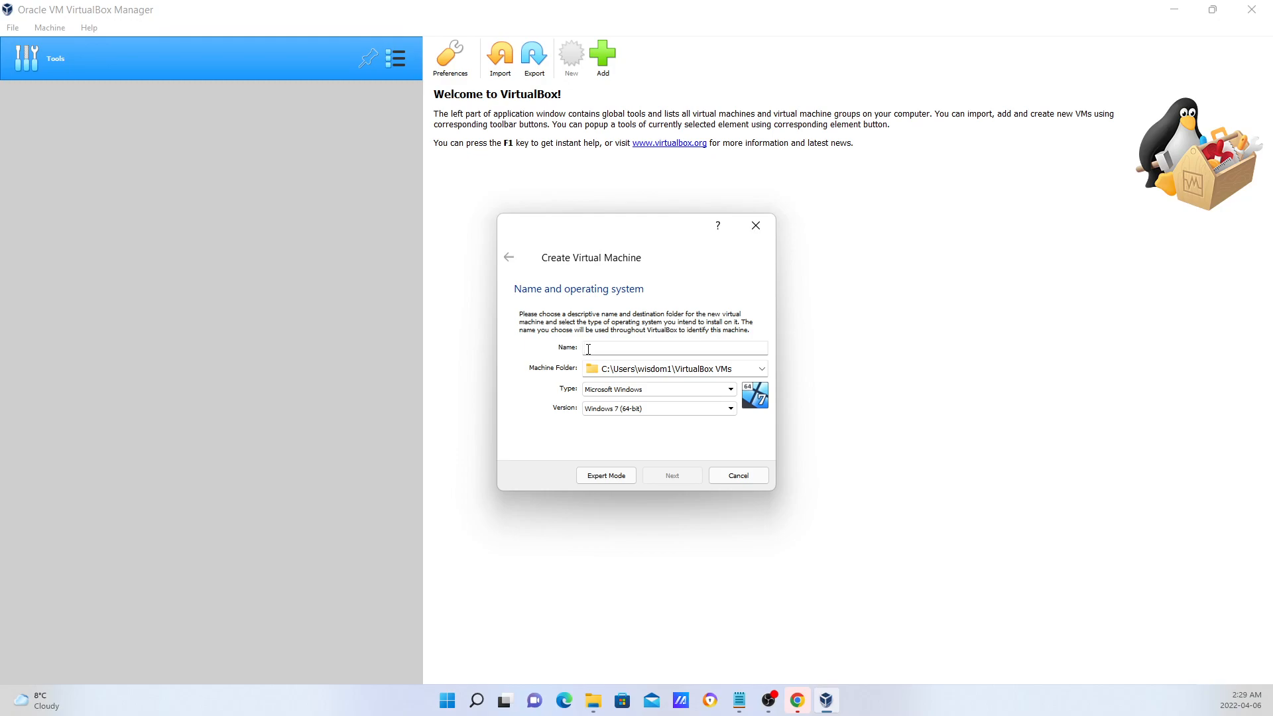
{"action": "left_click", "coordinate": [590, 349]}
{"action": "type", "text": "LON-DC1"}
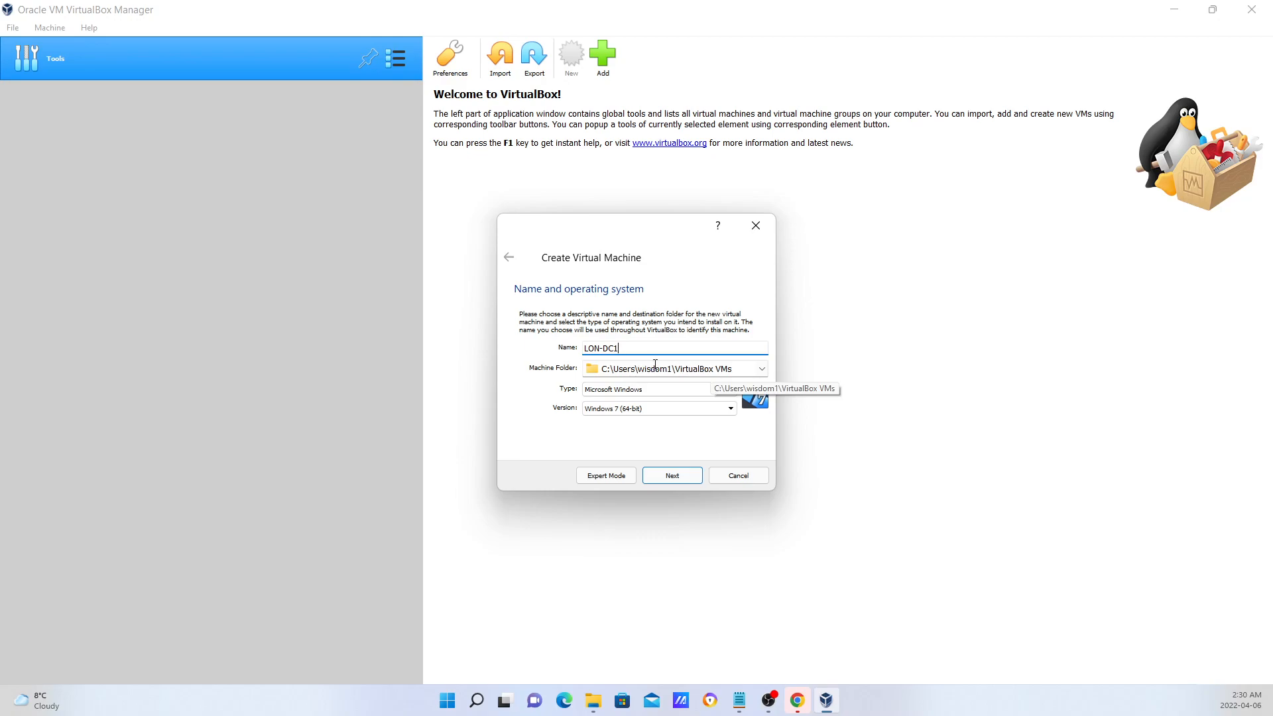
{"action": "left_click", "coordinate": [763, 369]}
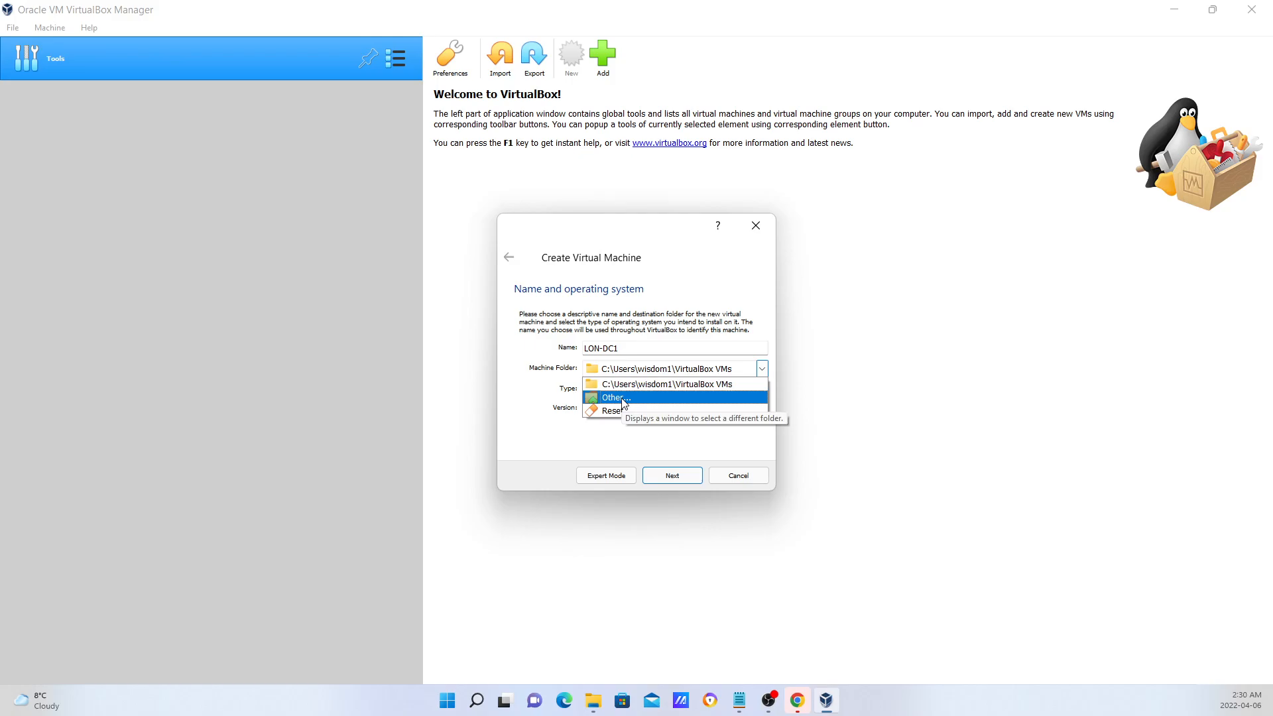
{"action": "left_click", "coordinate": [623, 398]}
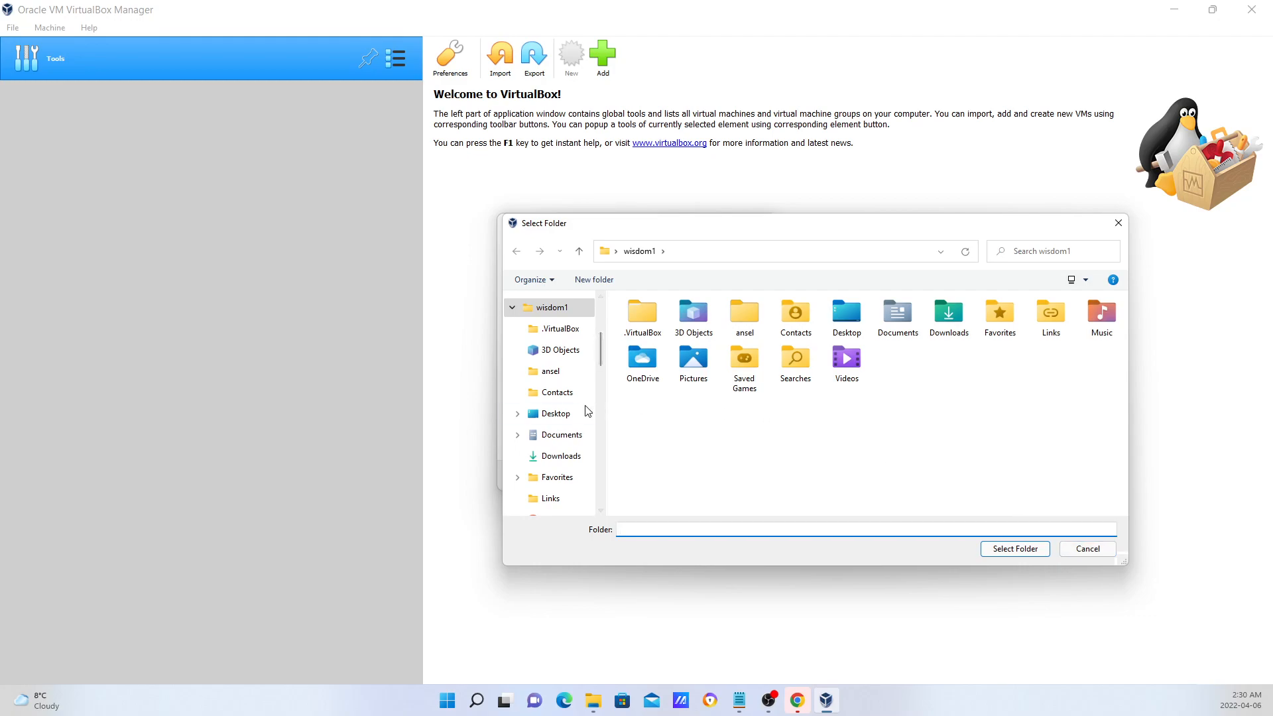
{"action": "scroll", "coordinate": [572, 430], "scroll_direction": "down", "scroll_amount": 1}
{"action": "scroll", "coordinate": [572, 418], "scroll_direction": "up", "scroll_amount": 5}
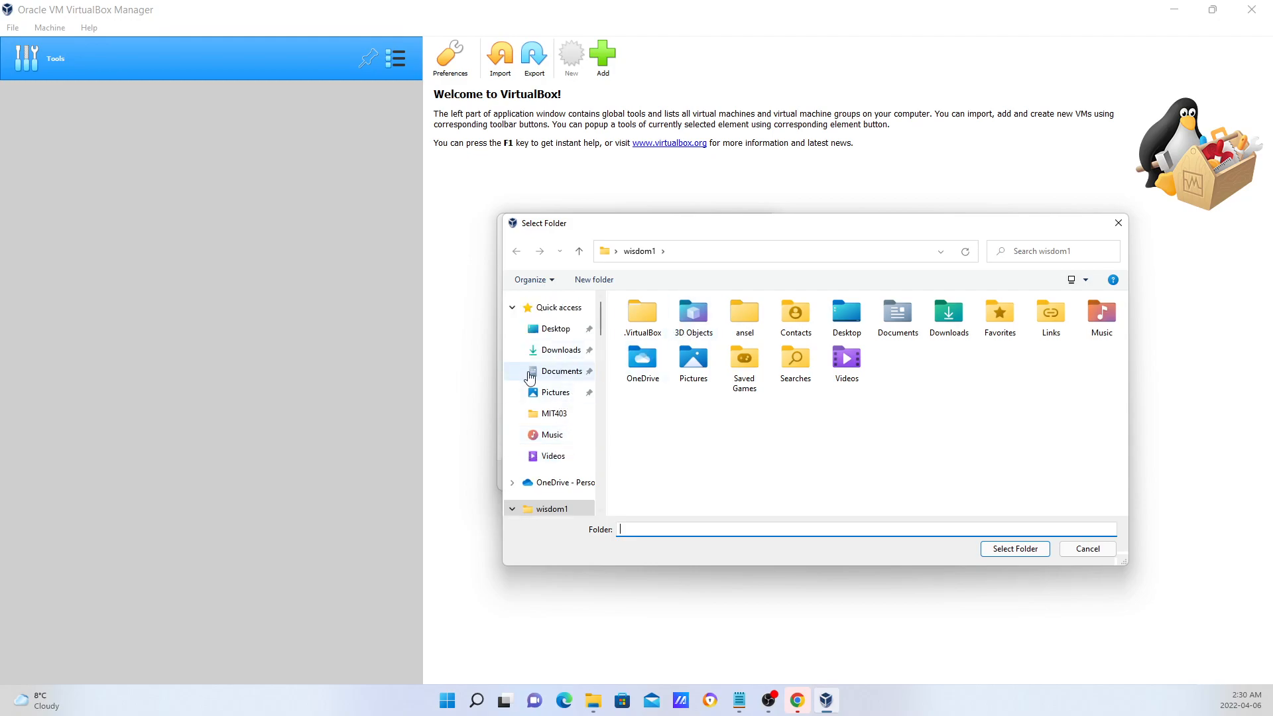
{"action": "left_click", "coordinate": [512, 308]}
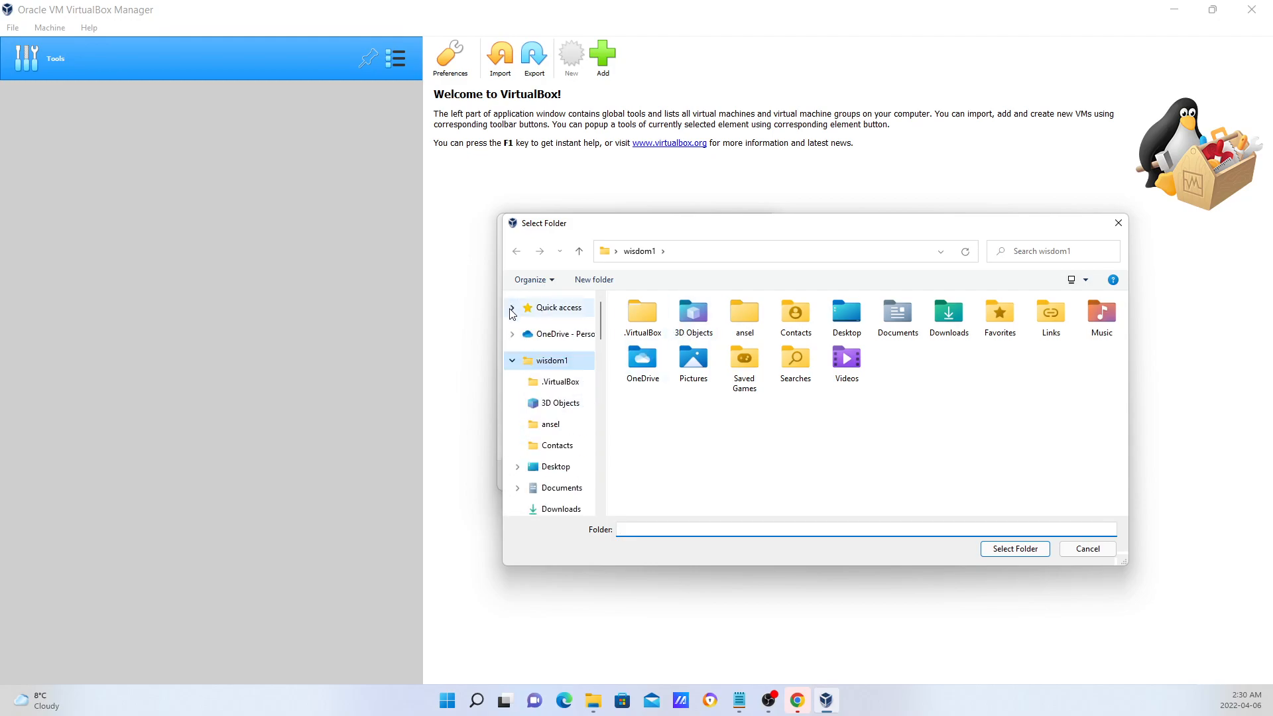
{"action": "left_click", "coordinate": [512, 361]}
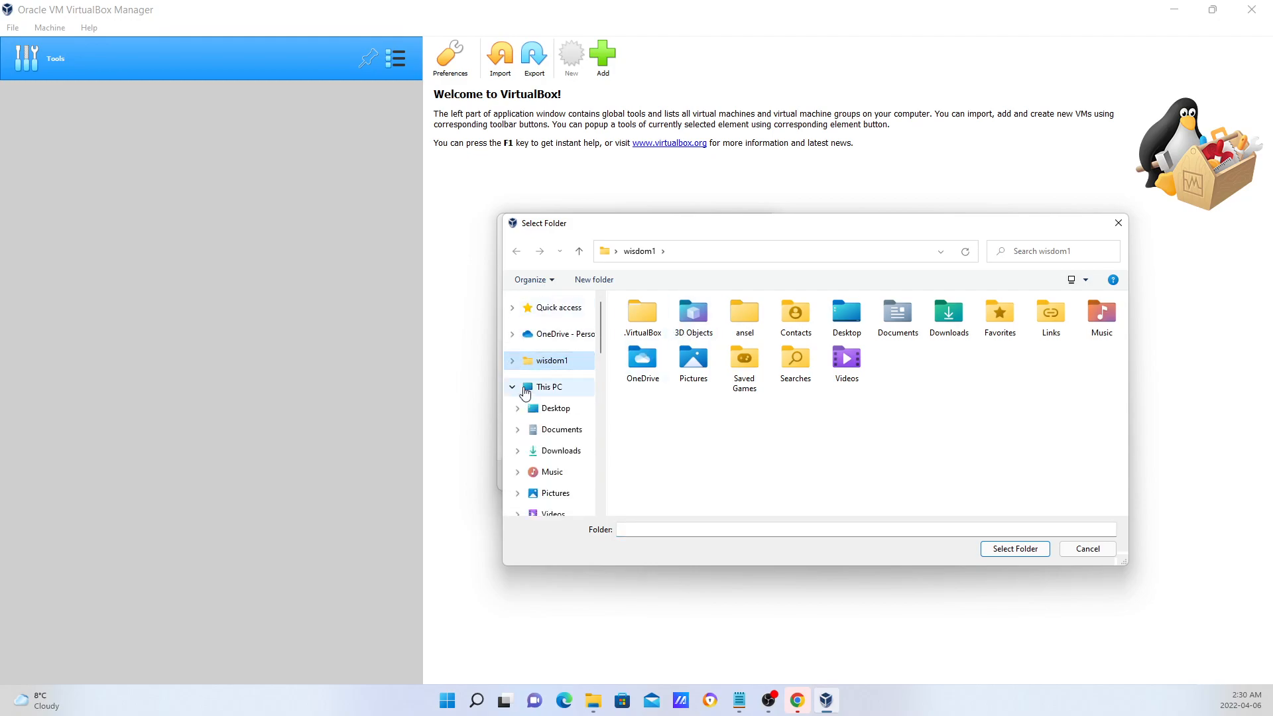
{"action": "left_click", "coordinate": [543, 387]}
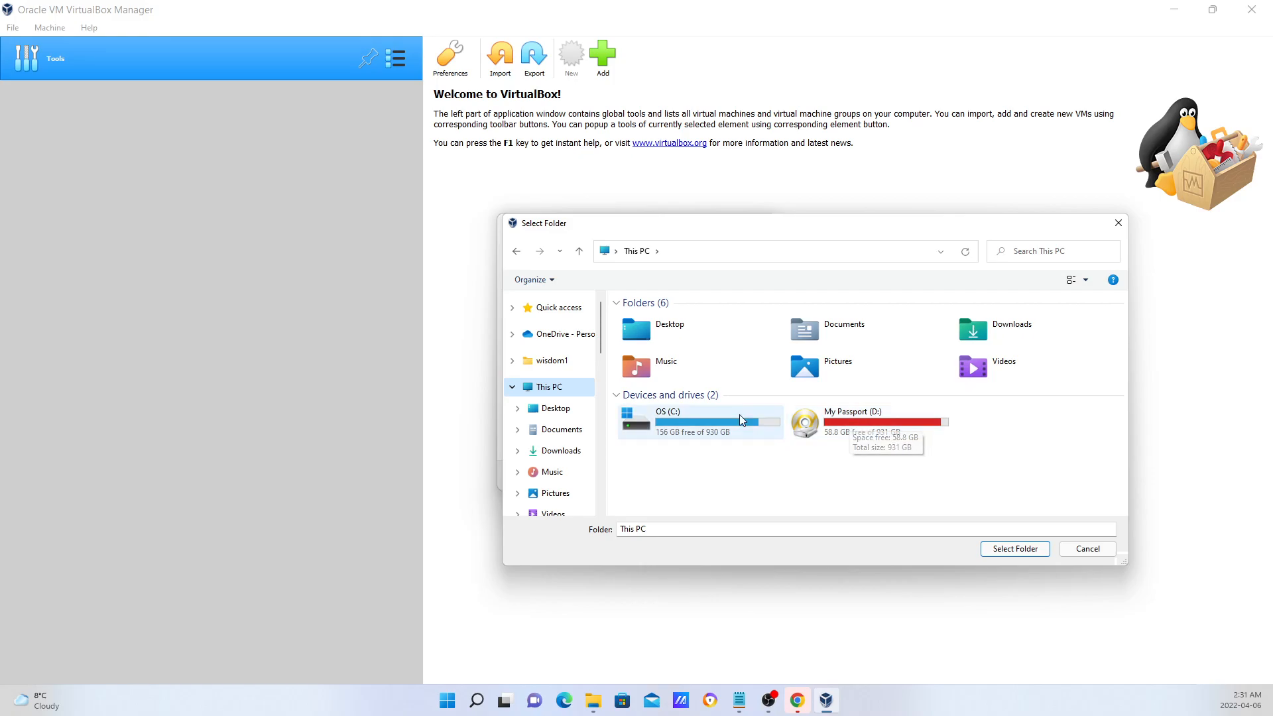
{"action": "left_click", "coordinate": [1108, 552]}
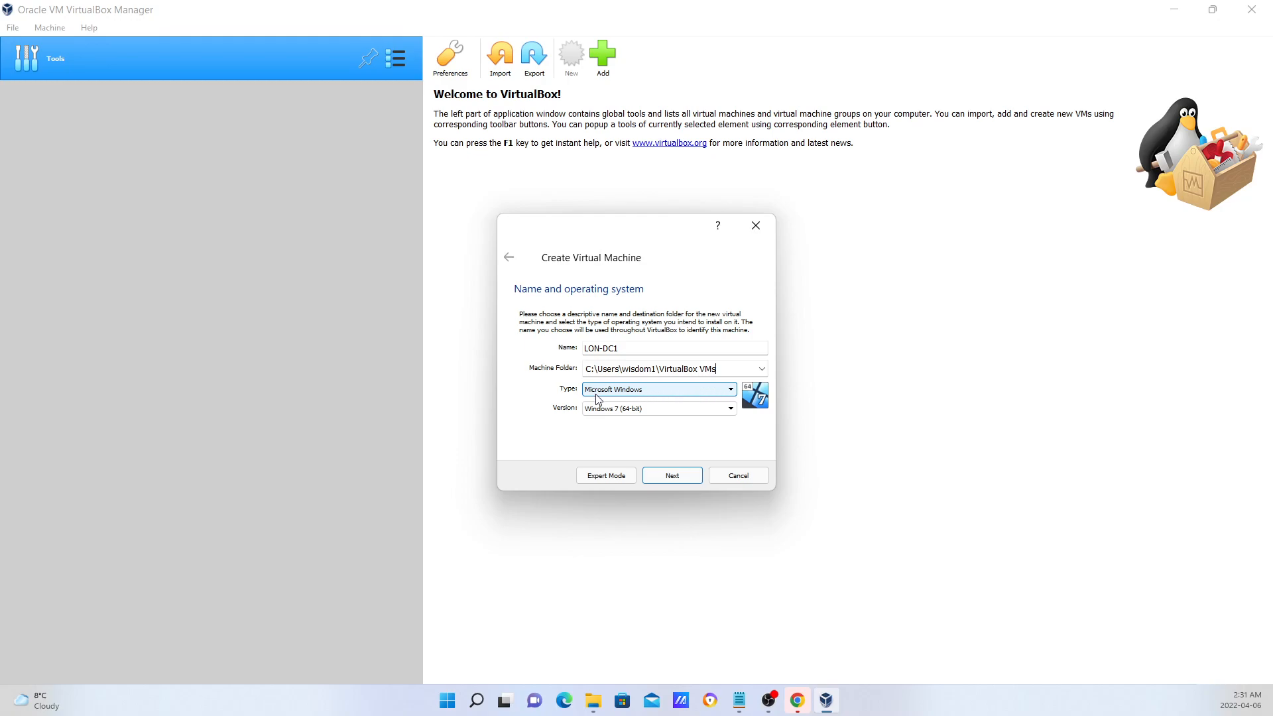
Set the guest OS version to Windows 2016 (64-bit) and continue.
{"action": "left_click", "coordinate": [672, 412]}
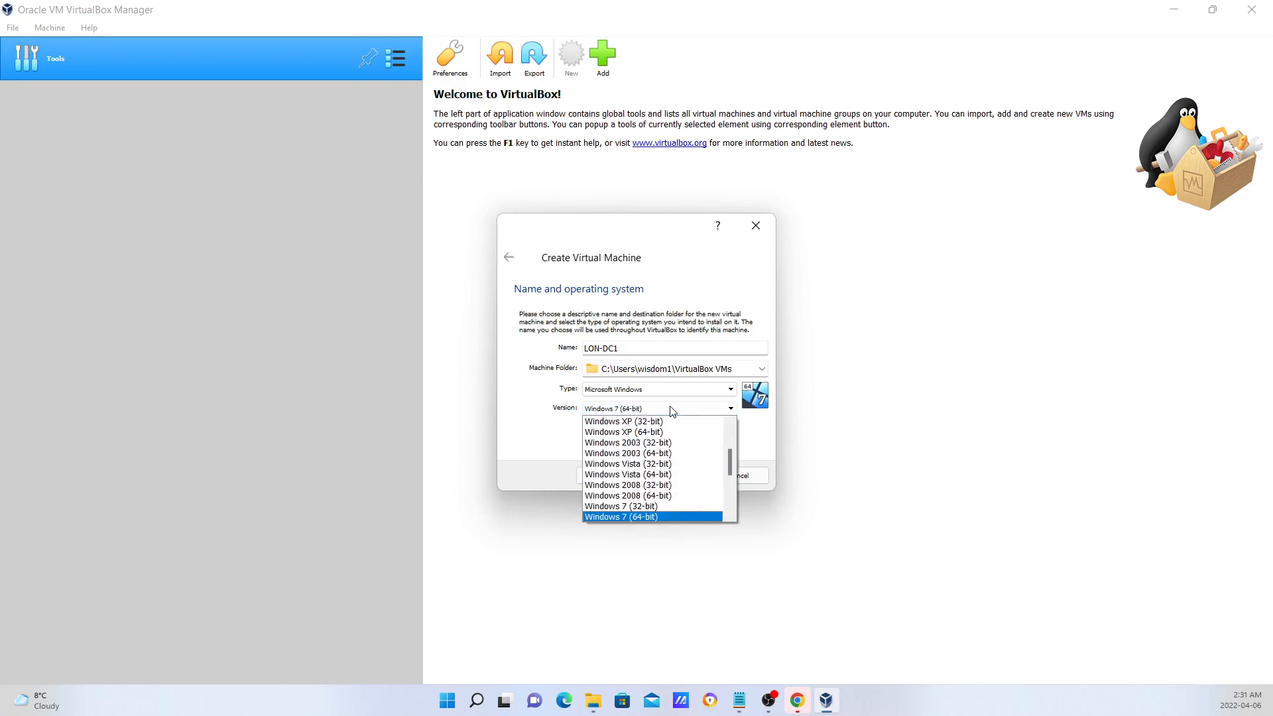
{"action": "scroll", "coordinate": [702, 510], "scroll_direction": "down", "scroll_amount": 1}
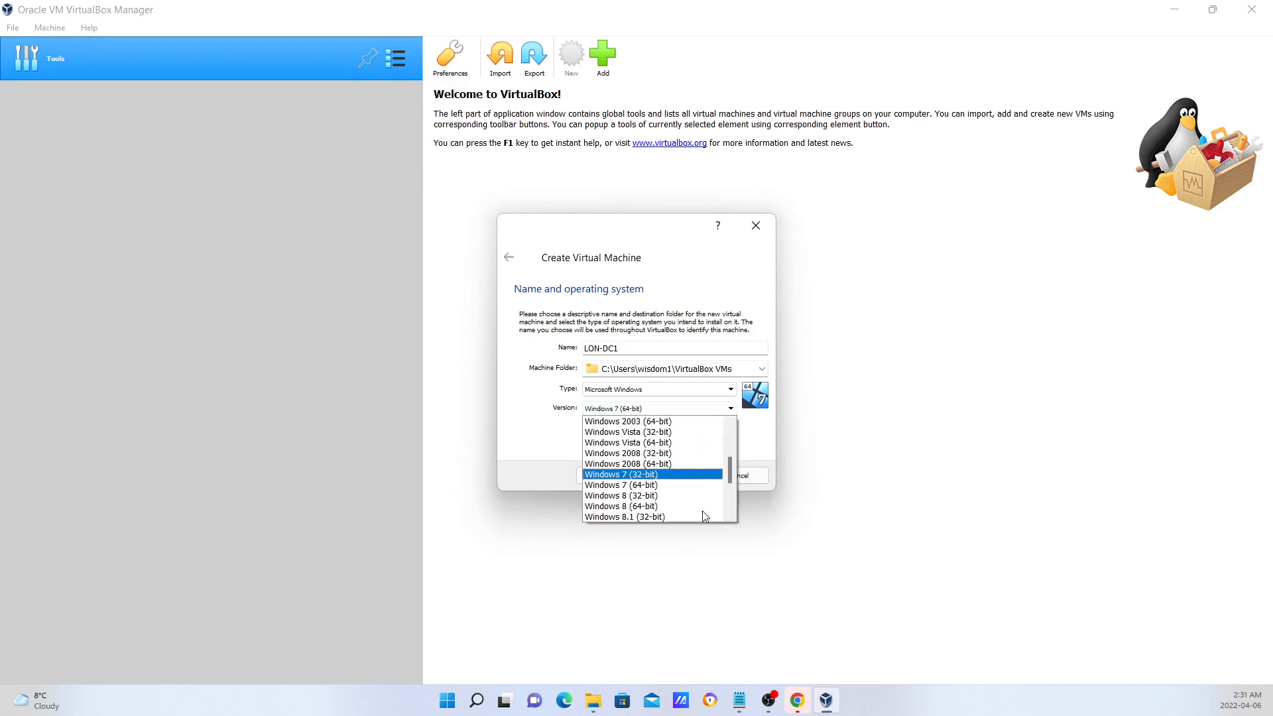
{"action": "scroll", "coordinate": [702, 511], "scroll_direction": "down", "scroll_amount": 3}
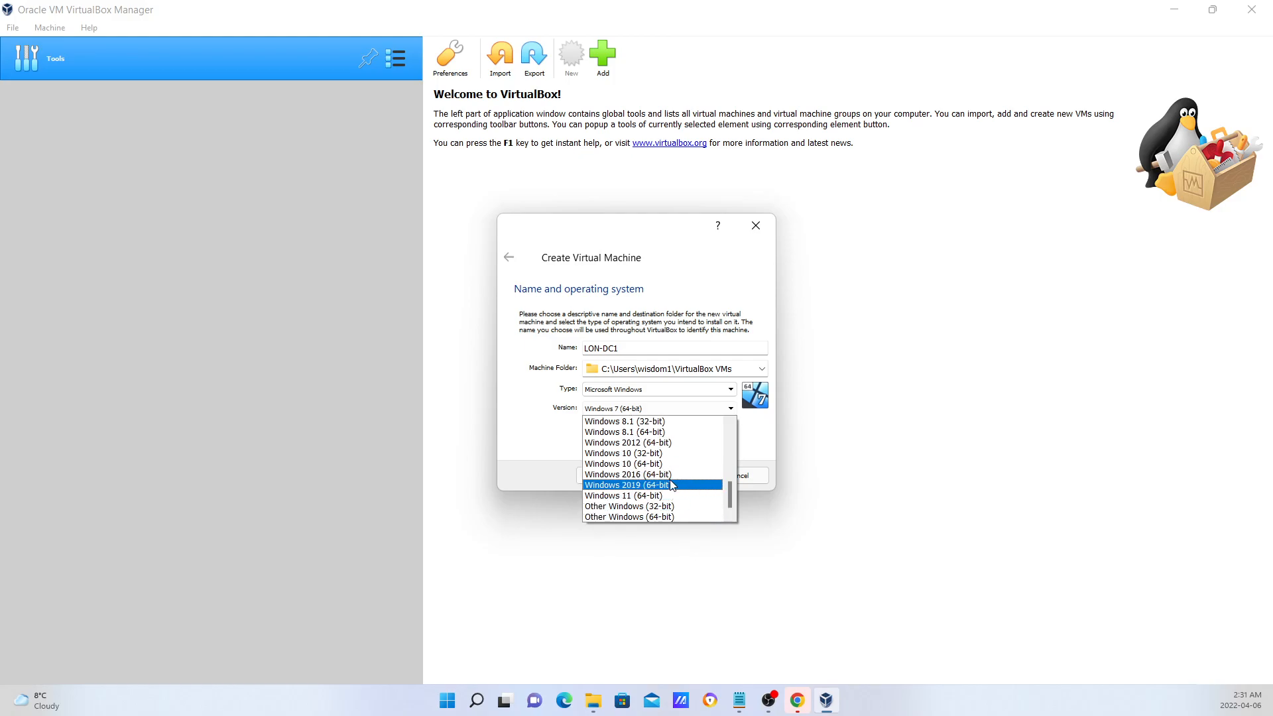
{"action": "left_click", "coordinate": [673, 476]}
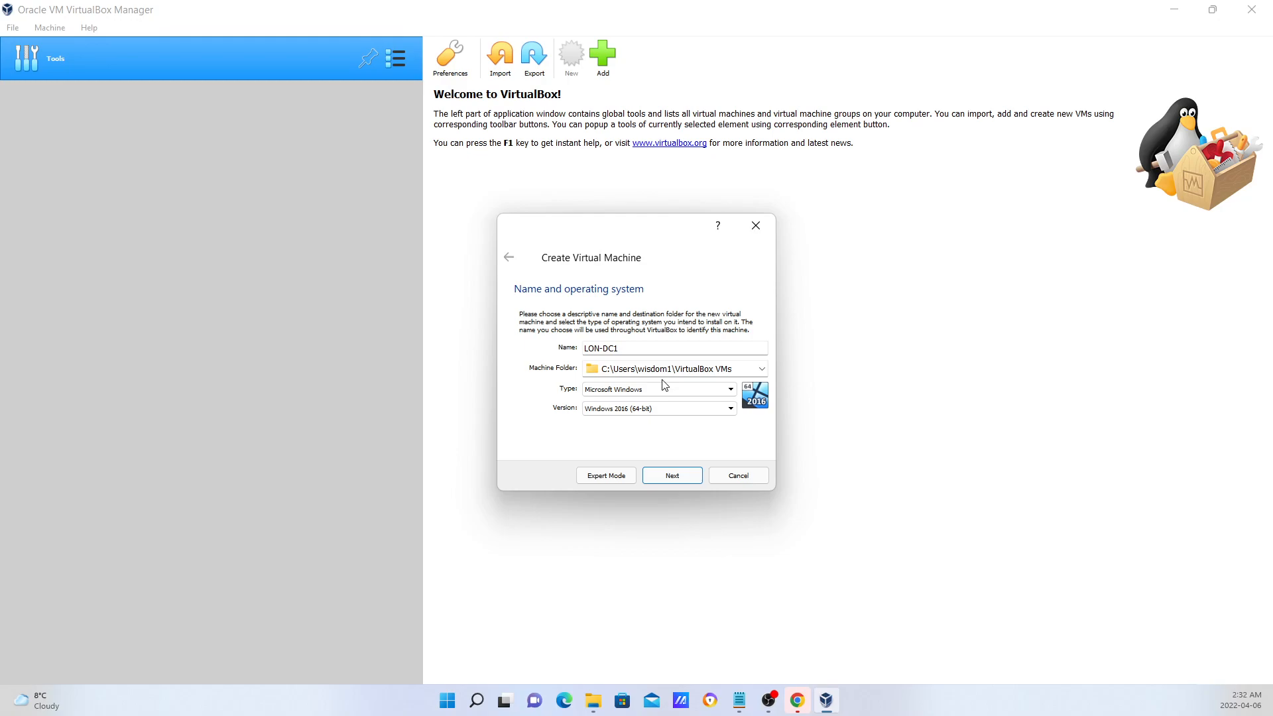
{"action": "left_click", "coordinate": [671, 476]}
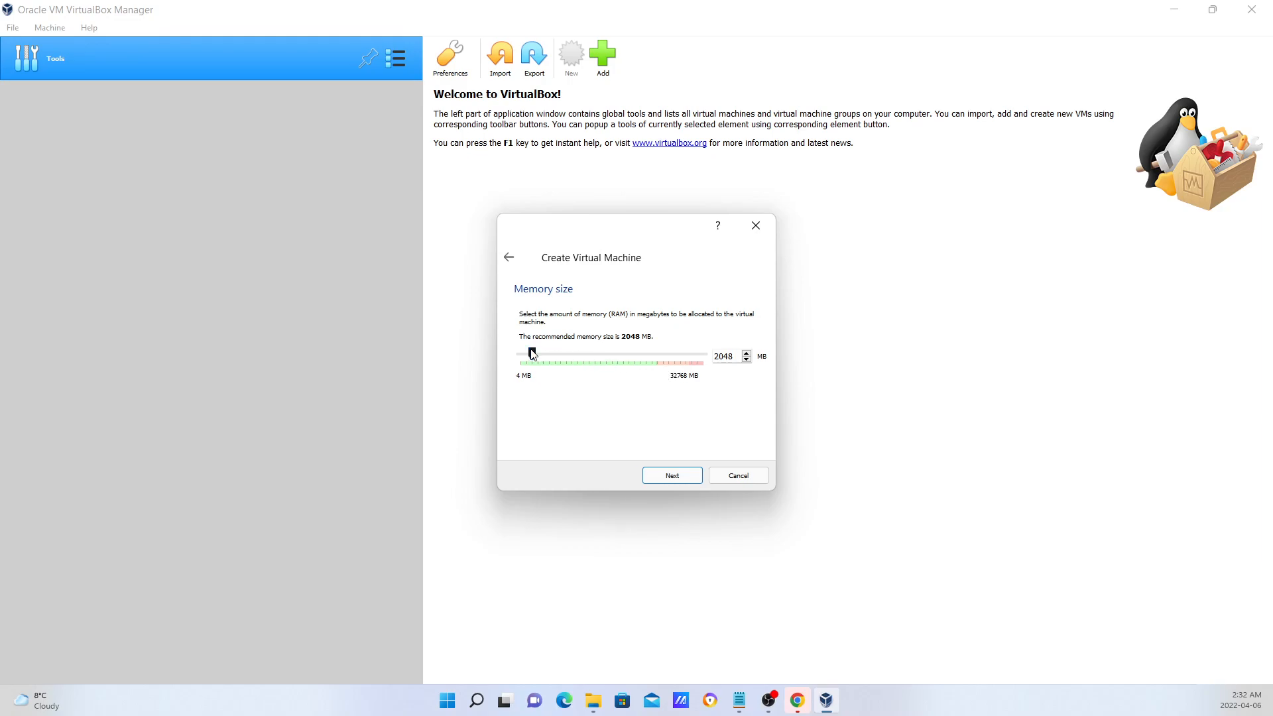
Raise the VM's memory to 3102 MB and continue.
{"action": "left_click_drag", "start_coordinate": [536, 349], "coordinate": [538, 349]}
{"action": "left_click", "coordinate": [671, 479]}
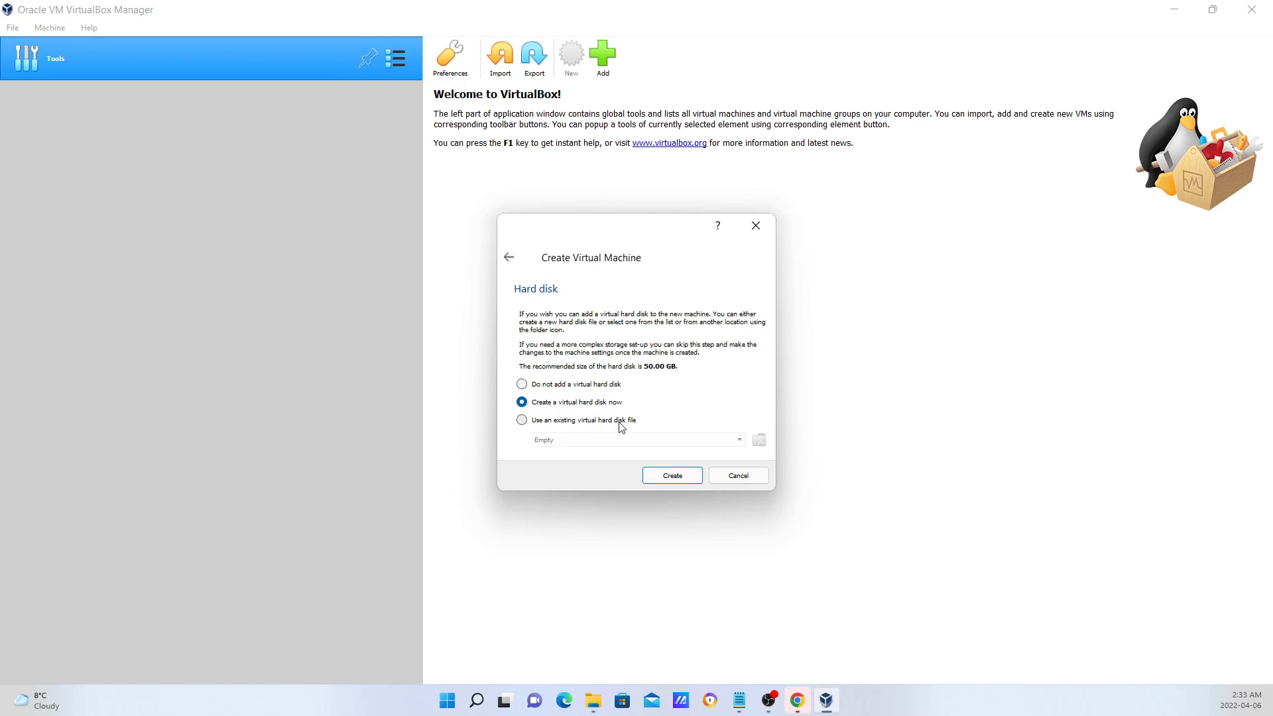
Keep 'Create a virtual hard disk now' selected and proceed with creating the disk.
{"action": "left_click", "coordinate": [674, 476]}
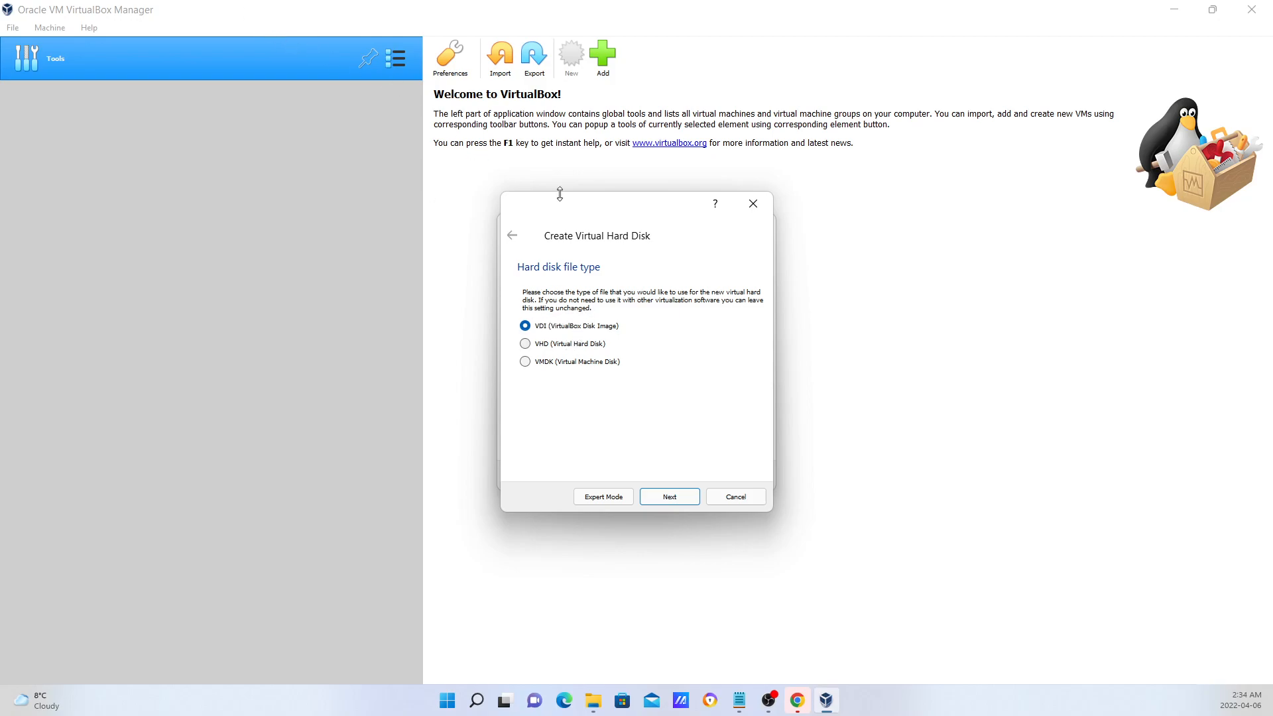
Choose VHD (Virtual Hard Disk) as the disk file type and continue.
{"action": "left_click", "coordinate": [526, 345]}
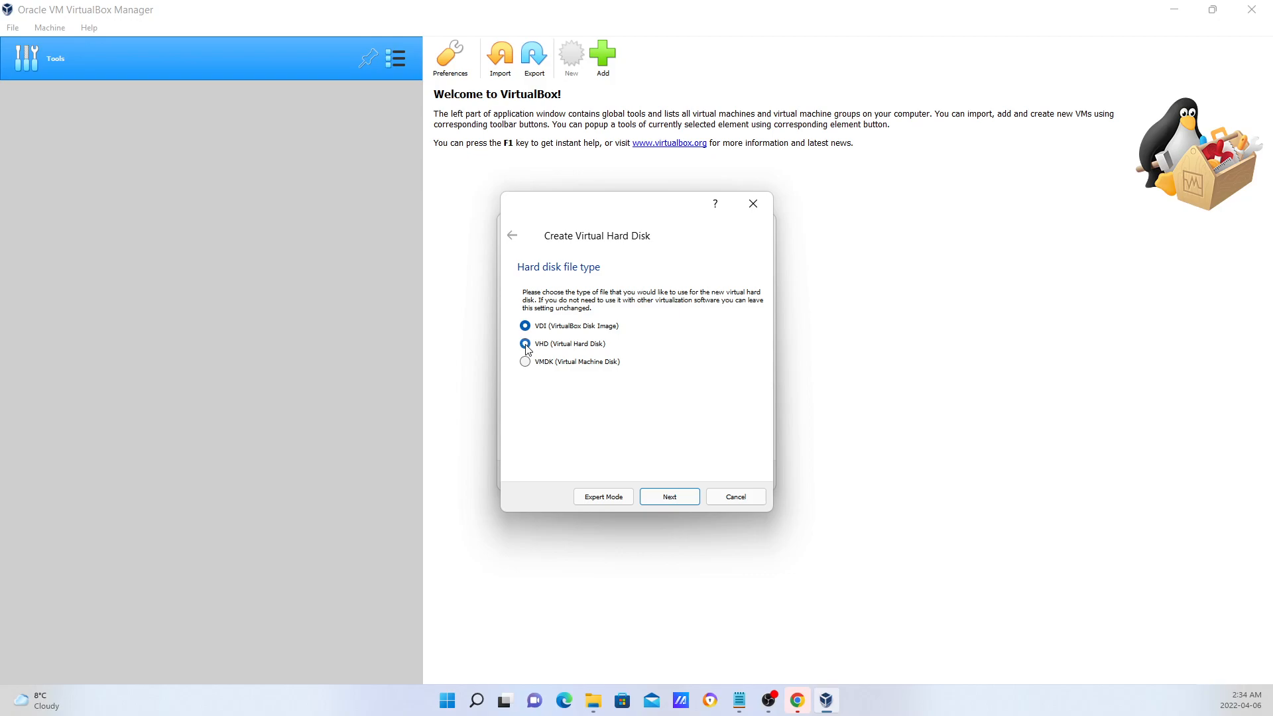
{"action": "left_click", "coordinate": [670, 498]}
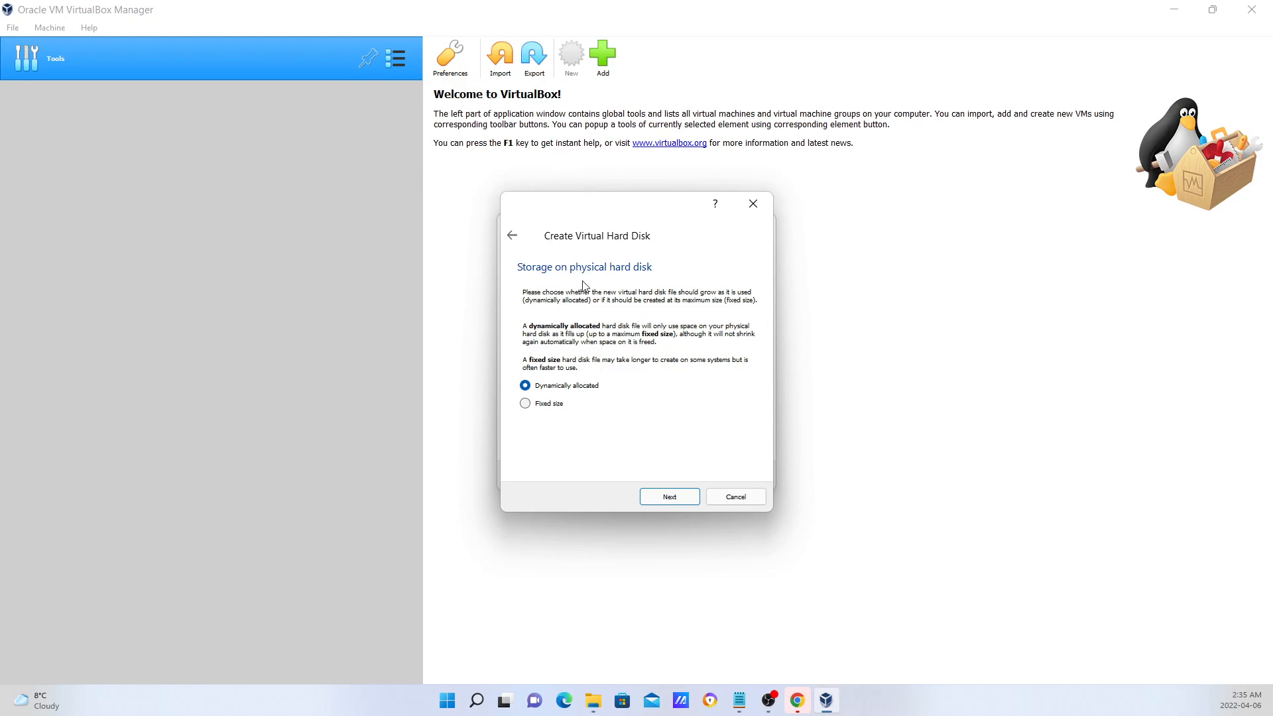
Keep the disk Dynamically allocated and continue.
{"action": "left_click", "coordinate": [672, 501]}
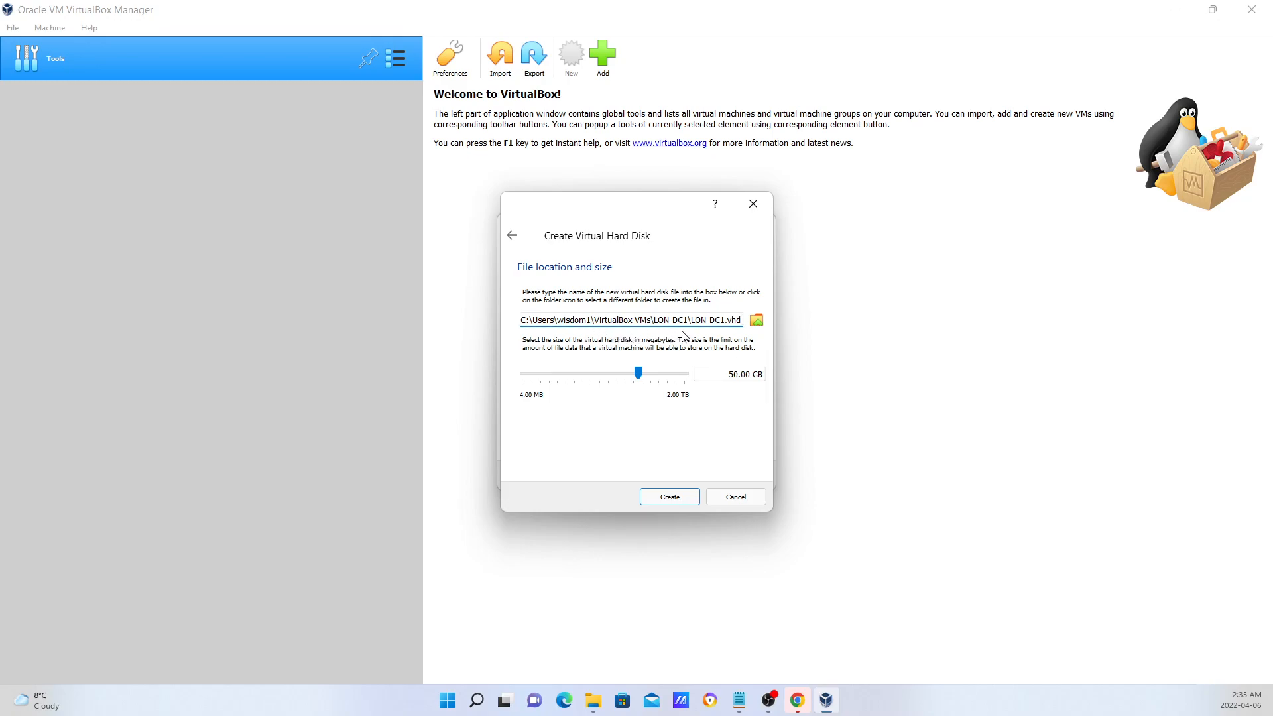
Keep the default save location and create the 50.00 GB LON-DC1.vhd disk and VM.
{"action": "left_click", "coordinate": [758, 321]}
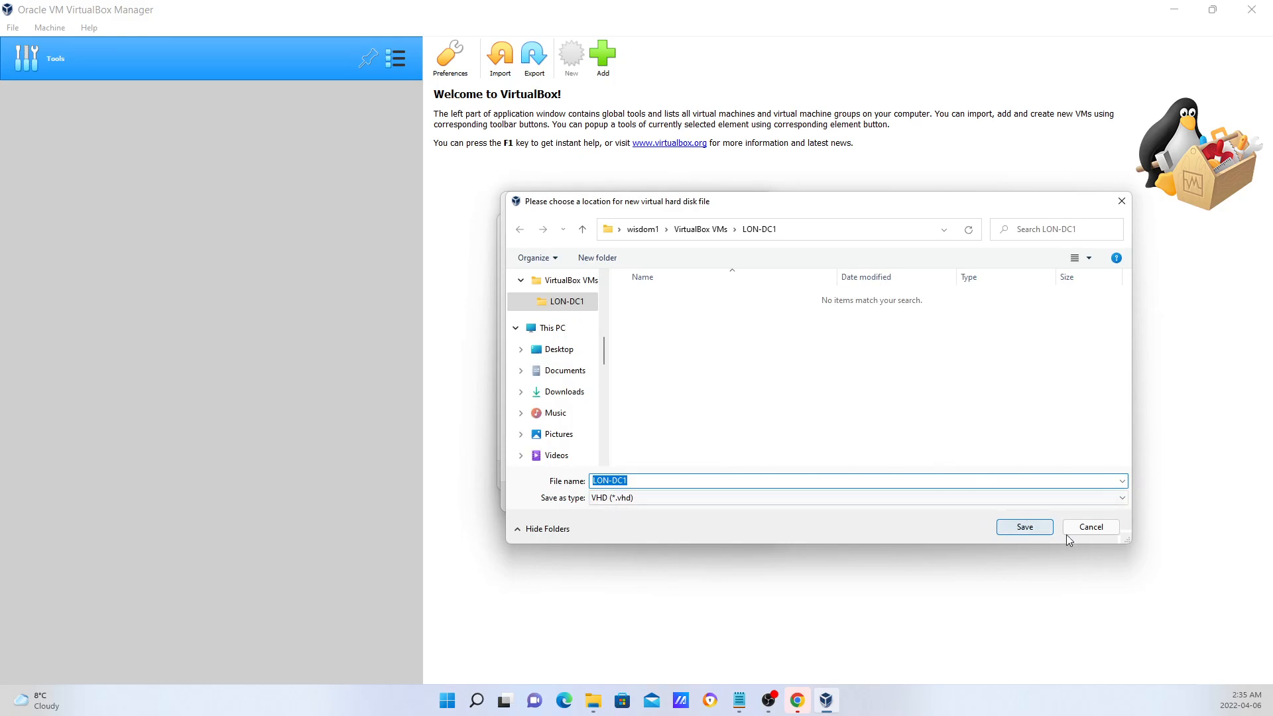
{"action": "left_click", "coordinate": [1084, 528]}
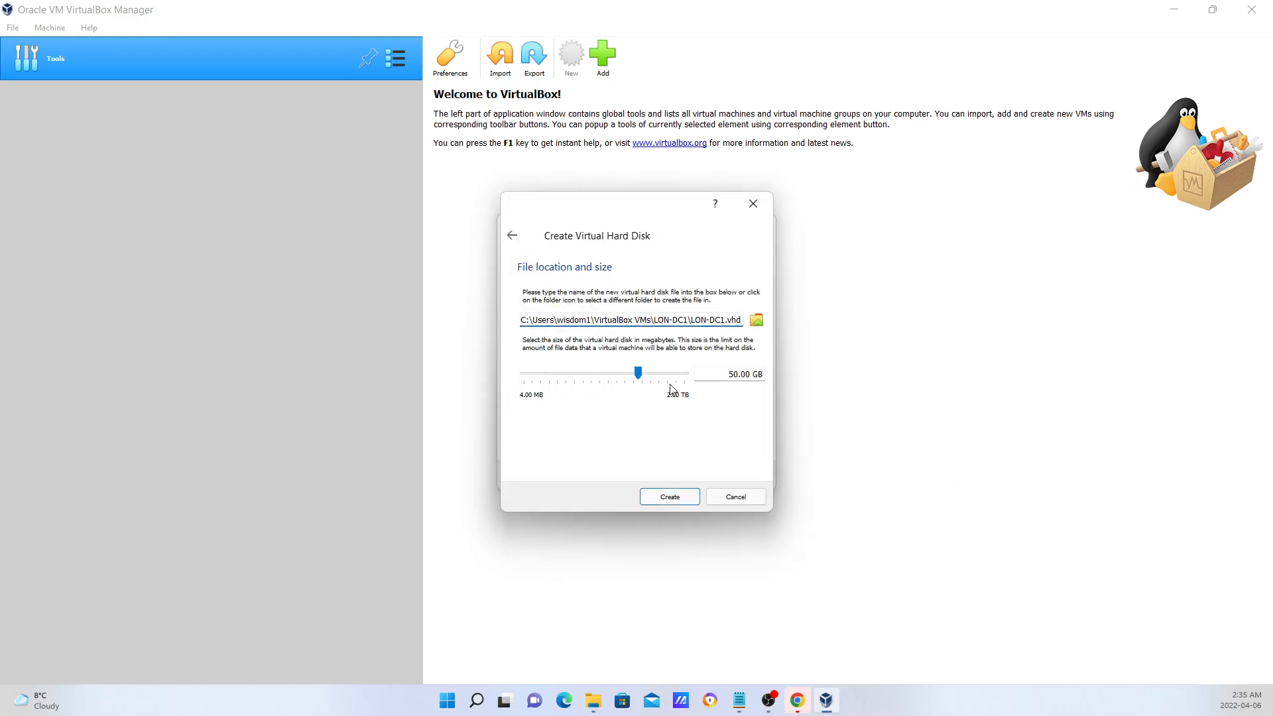
{"action": "left_click", "coordinate": [670, 497]}
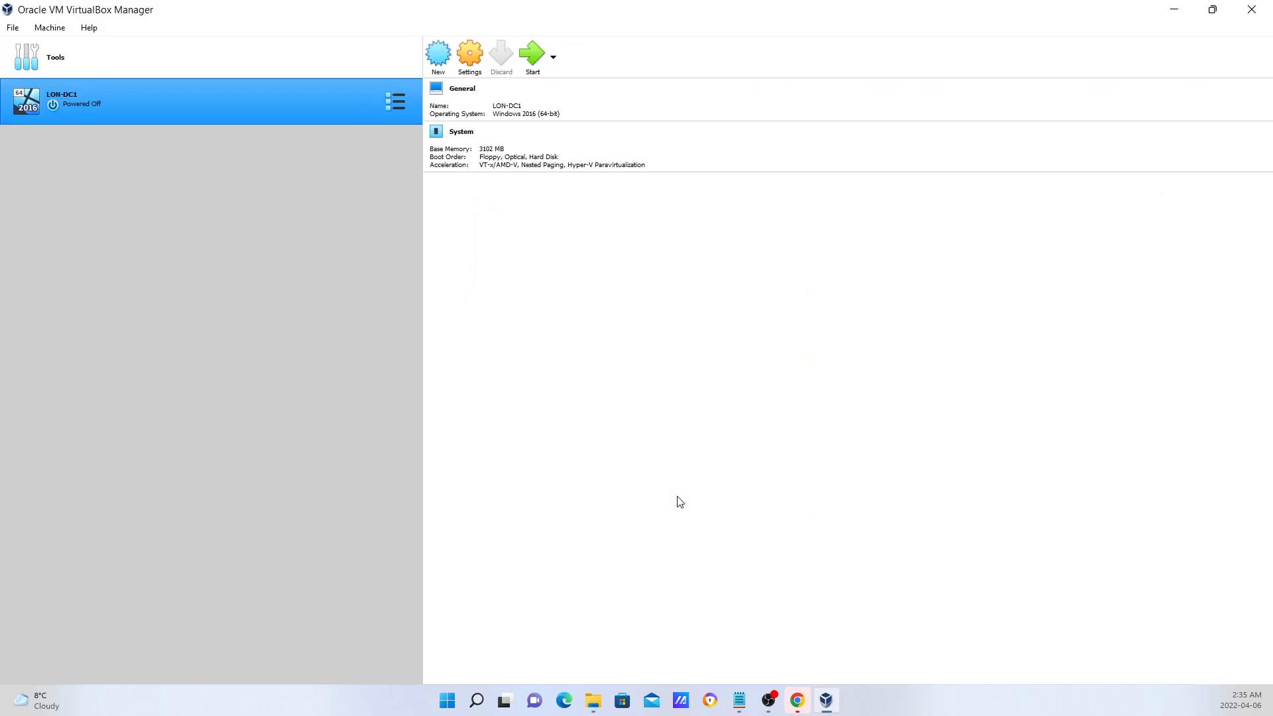
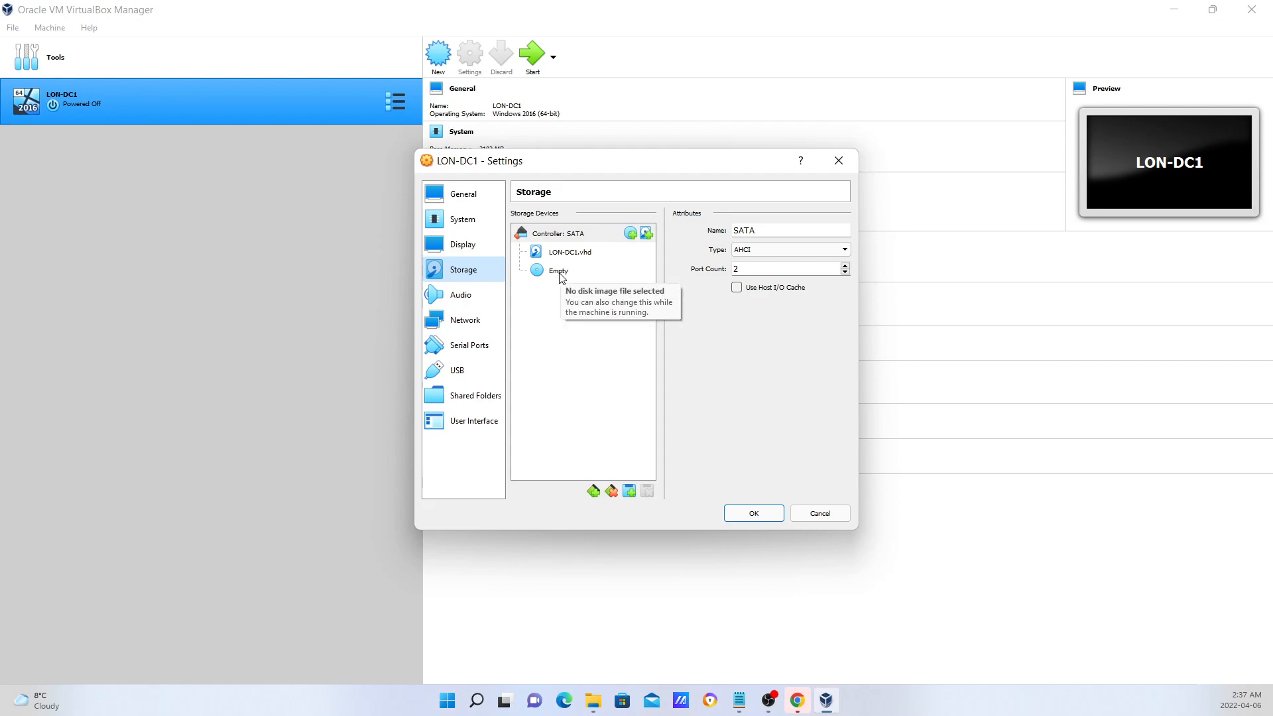
Select LON-DC1's empty SATA Port 1 optical drive and show its disk-loading options.
{"action": "left_click", "coordinate": [558, 272]}
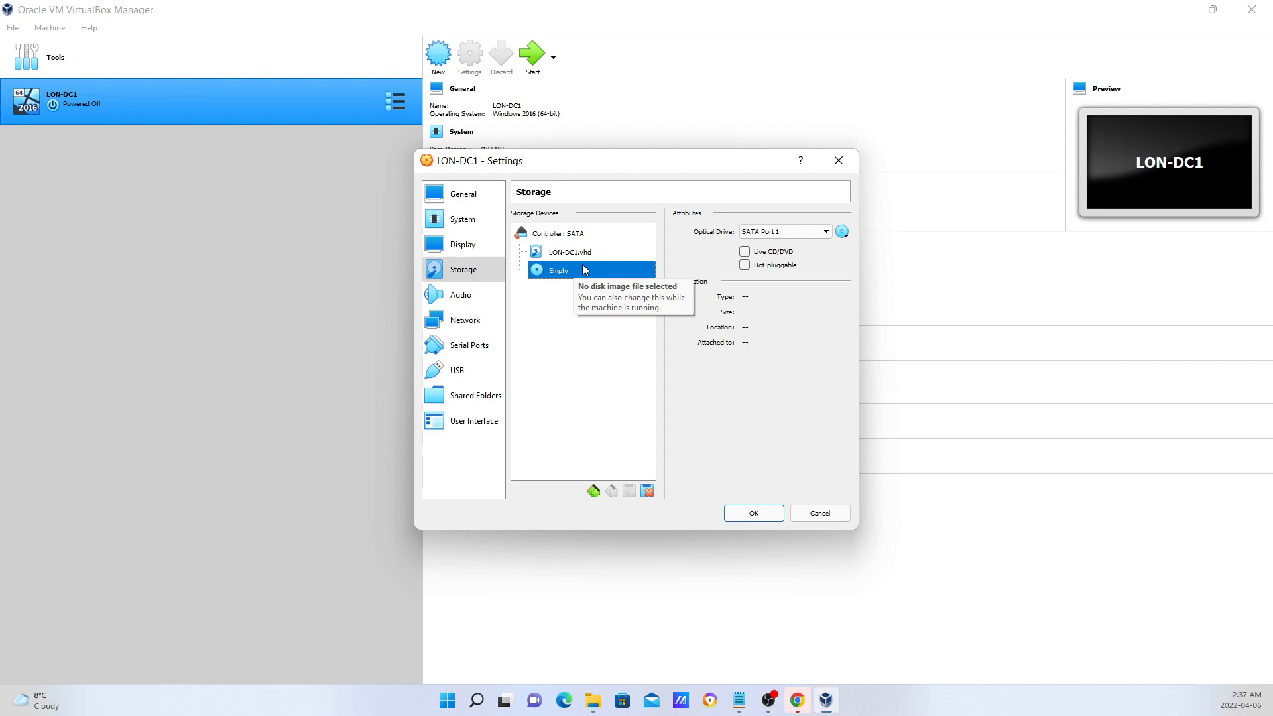
{"action": "left_click", "coordinate": [846, 237]}
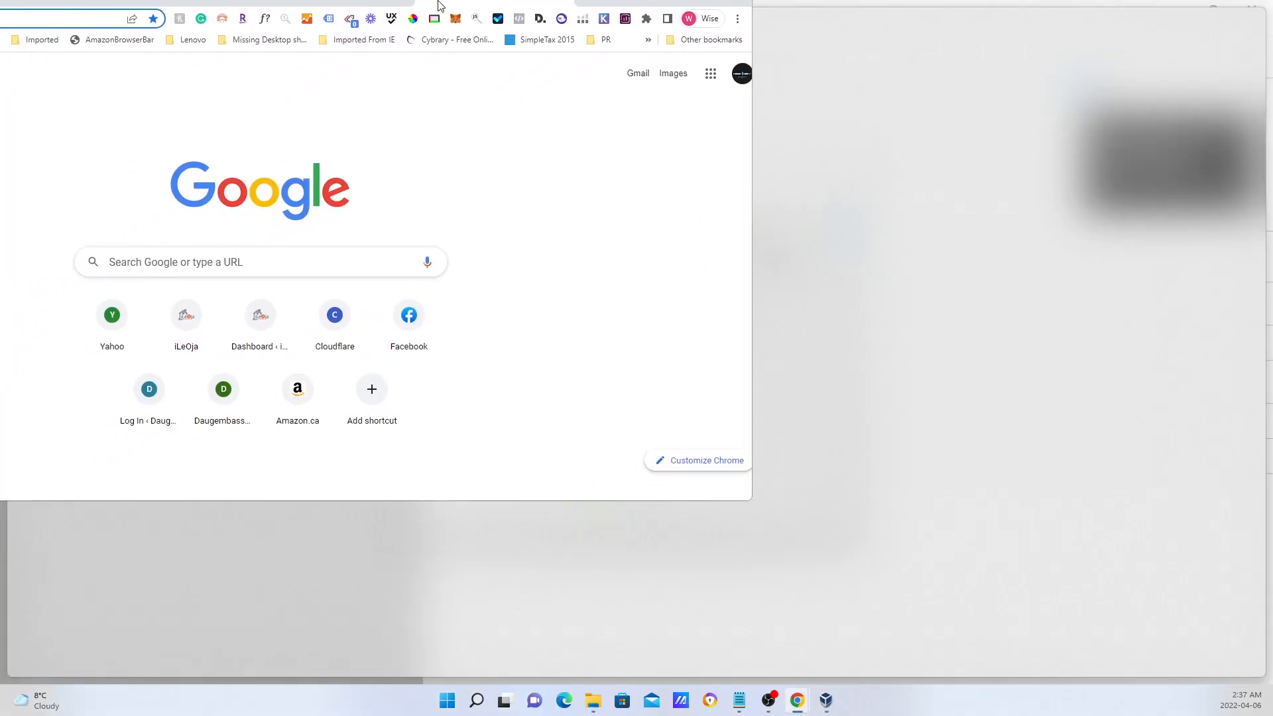
Search Google for 'microsoft server 2016 iso download' from Chrome's address bar.
{"action": "type", "text": "mic"}
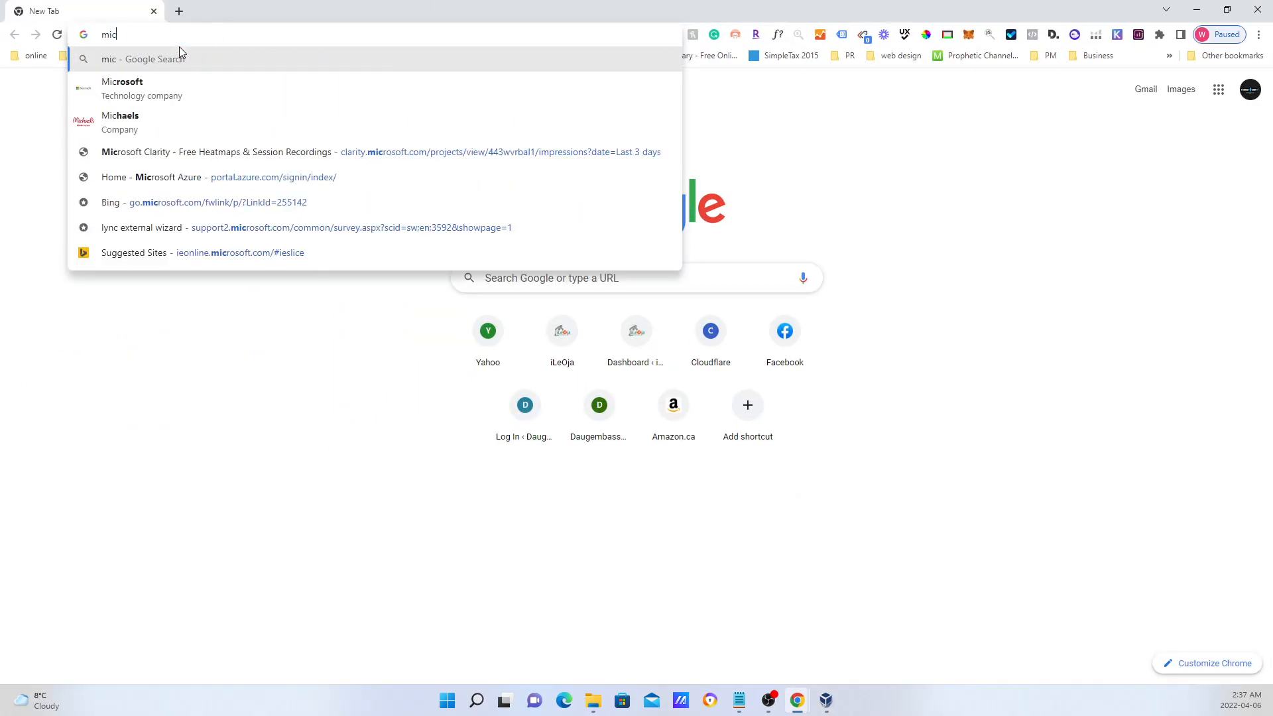
{"action": "type", "text": "ro"}
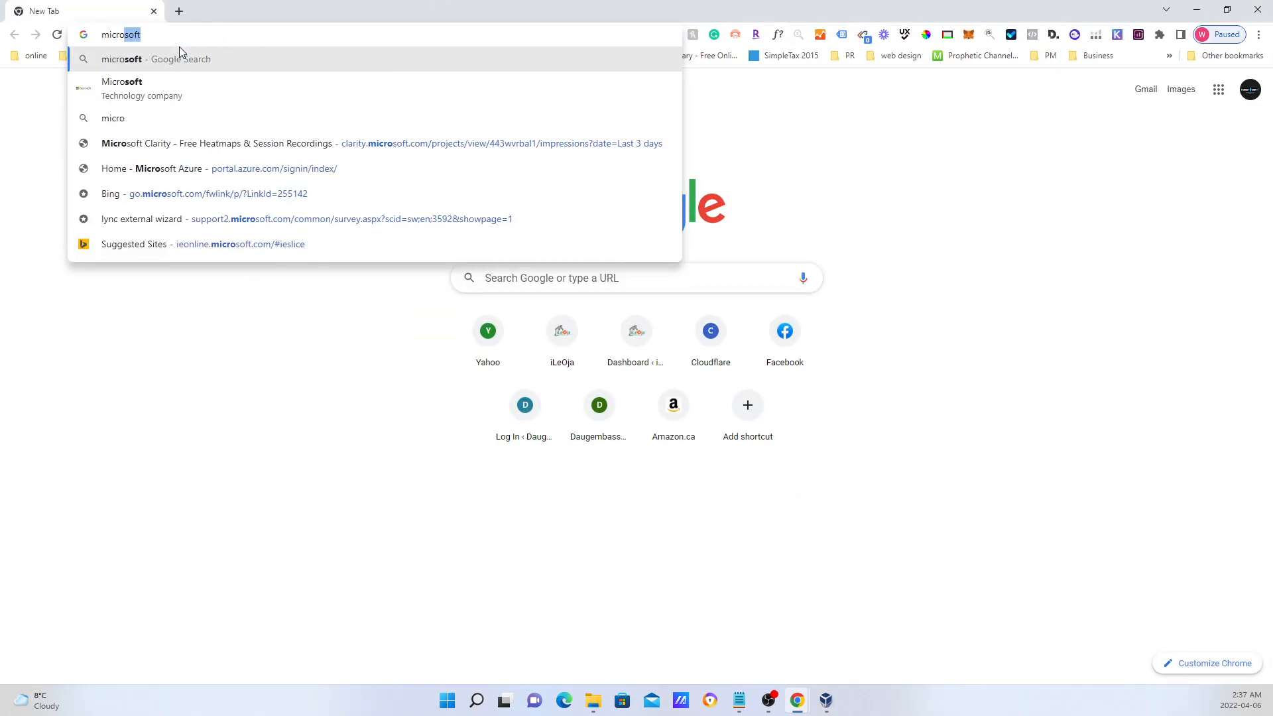
{"action": "key", "text": "Right"}
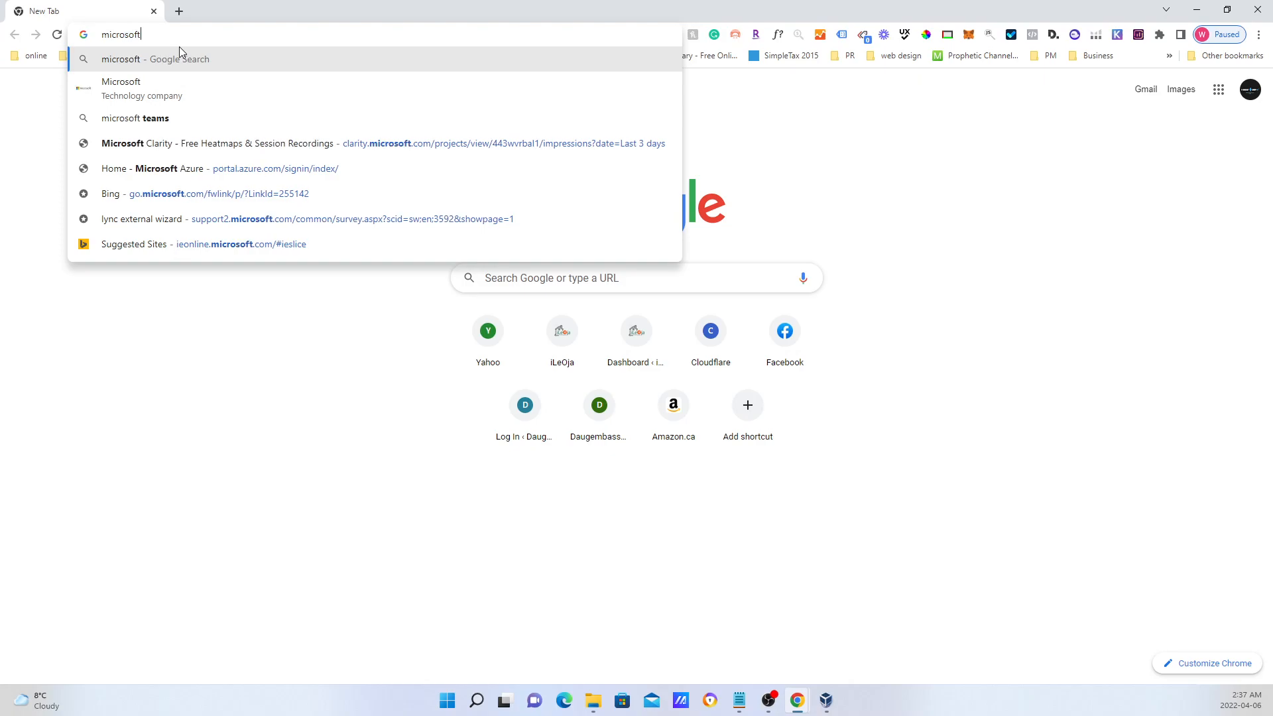
{"action": "type", "text": "ser"}
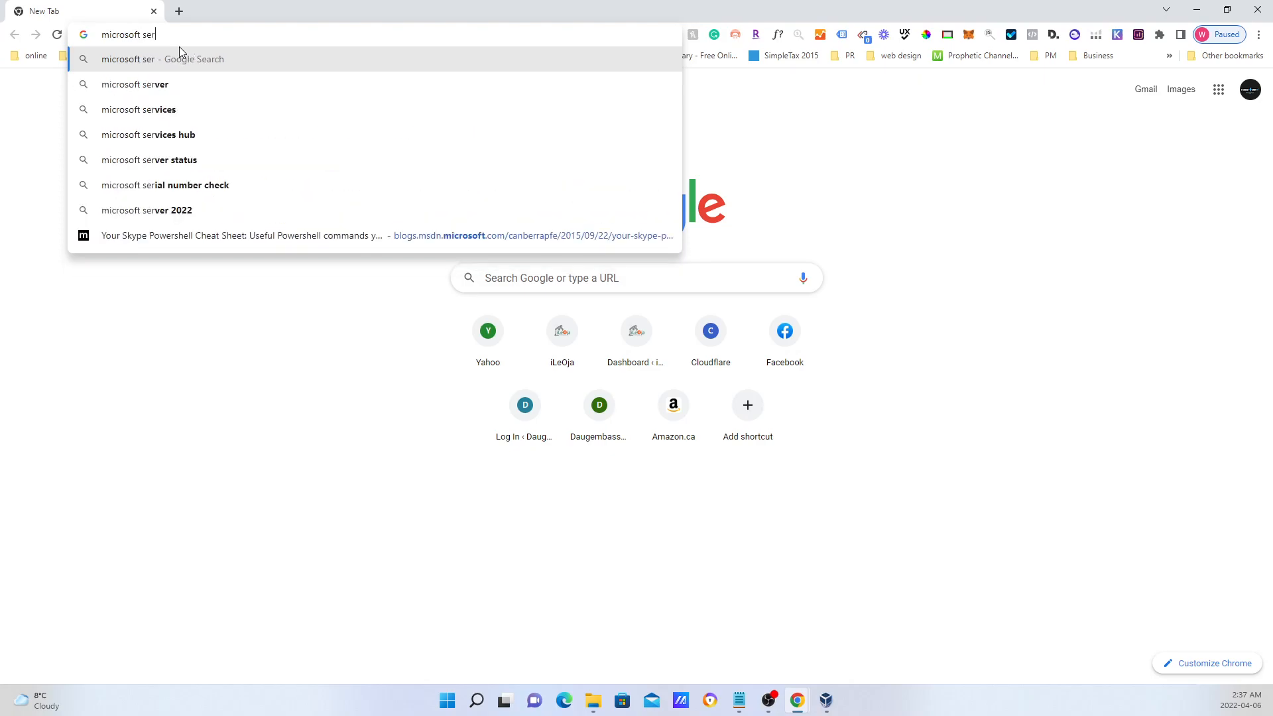
{"action": "type", "text": "ver 2"}
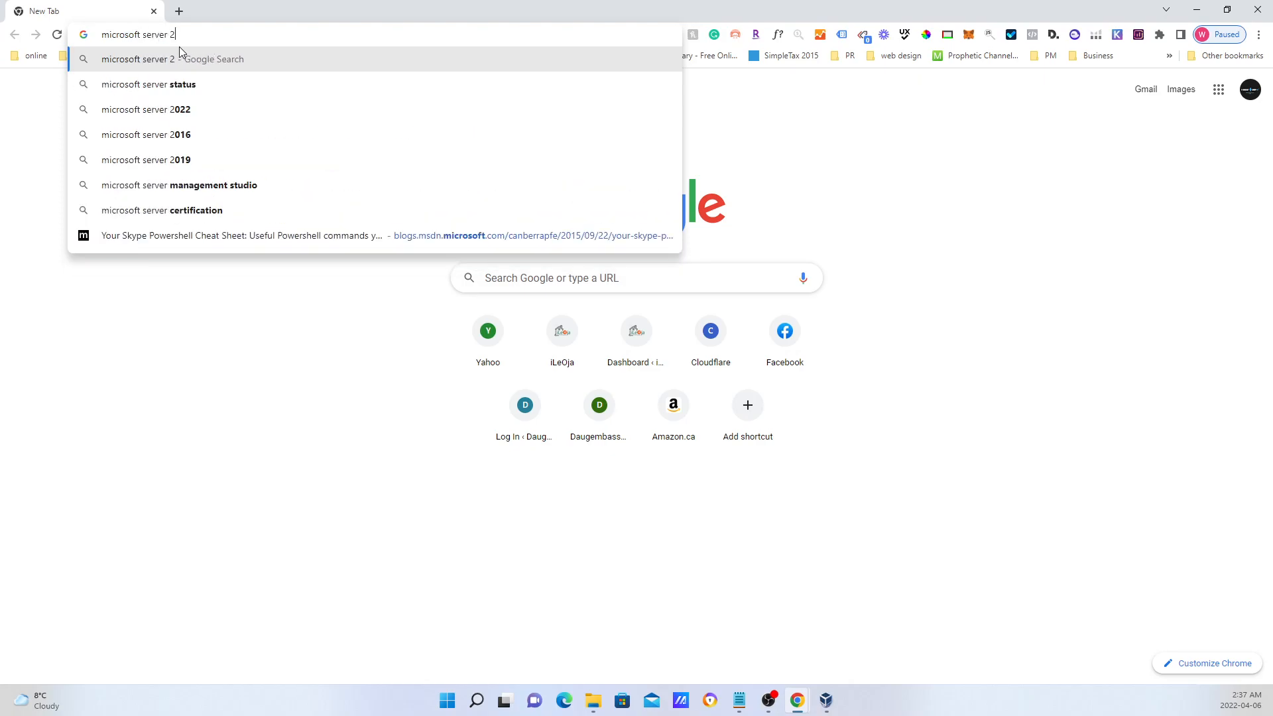
{"action": "type", "text": "016 iso"}
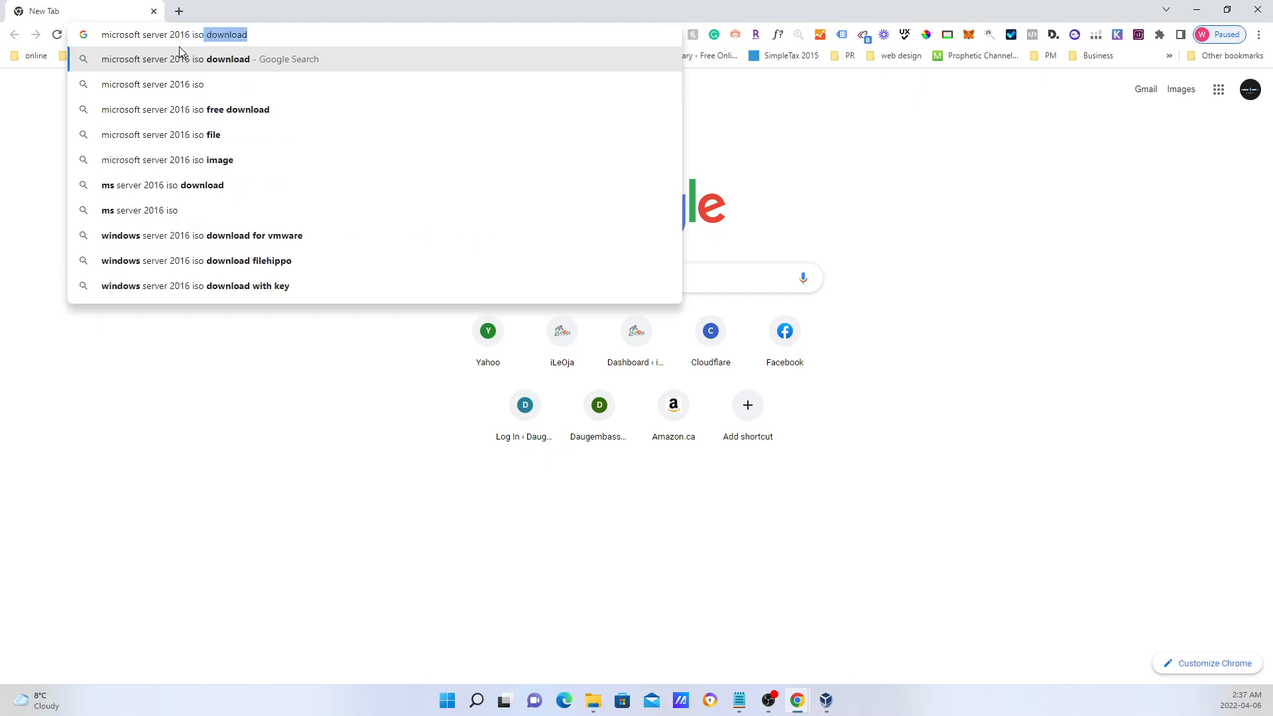
{"action": "key", "text": "Return"}
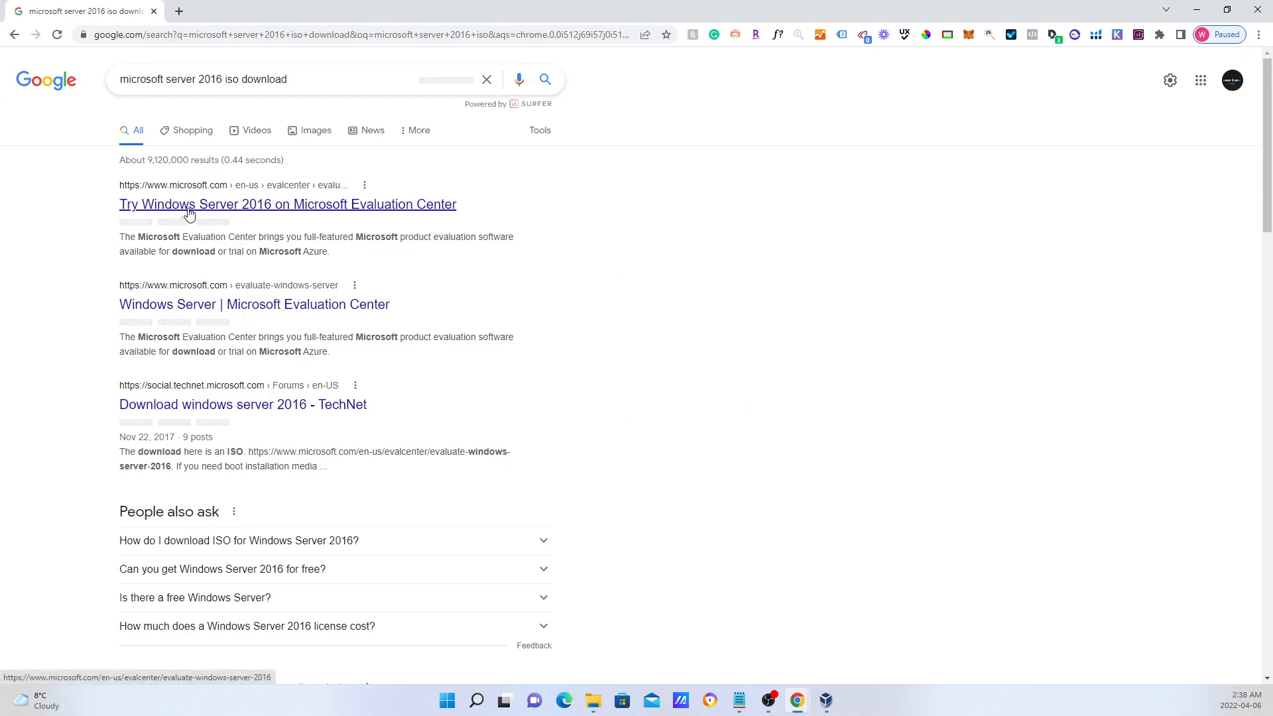
Open the Microsoft Evaluation Center result and dismiss its survey popup.
{"action": "left_click", "coordinate": [334, 207]}
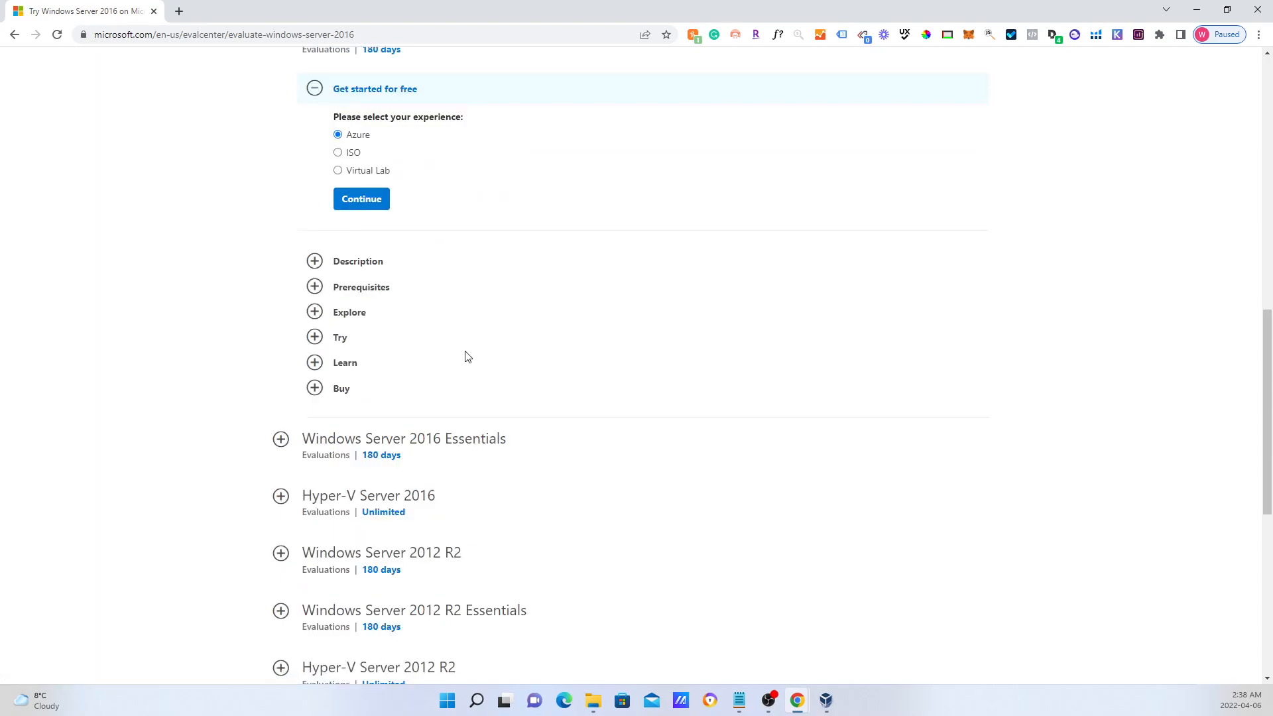
{"action": "scroll", "coordinate": [467, 357], "scroll_direction": "up", "scroll_amount": 3}
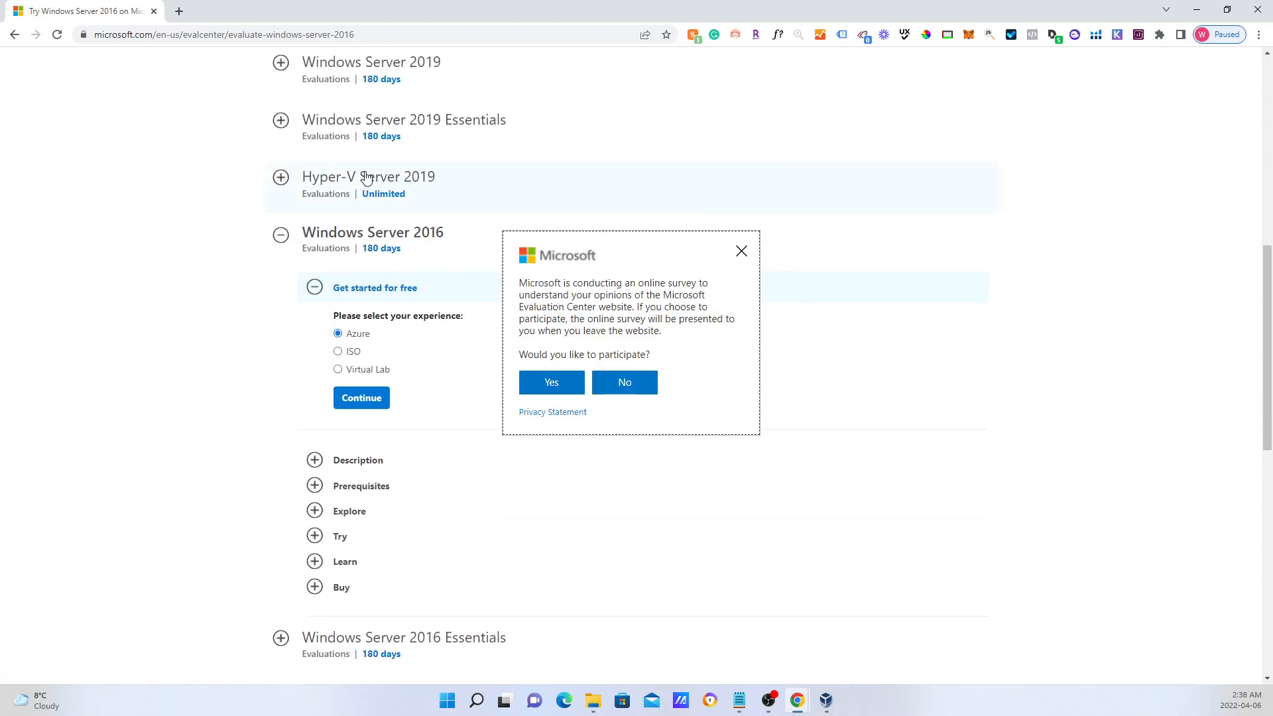
{"action": "scroll", "coordinate": [367, 179], "scroll_direction": "up", "scroll_amount": 1}
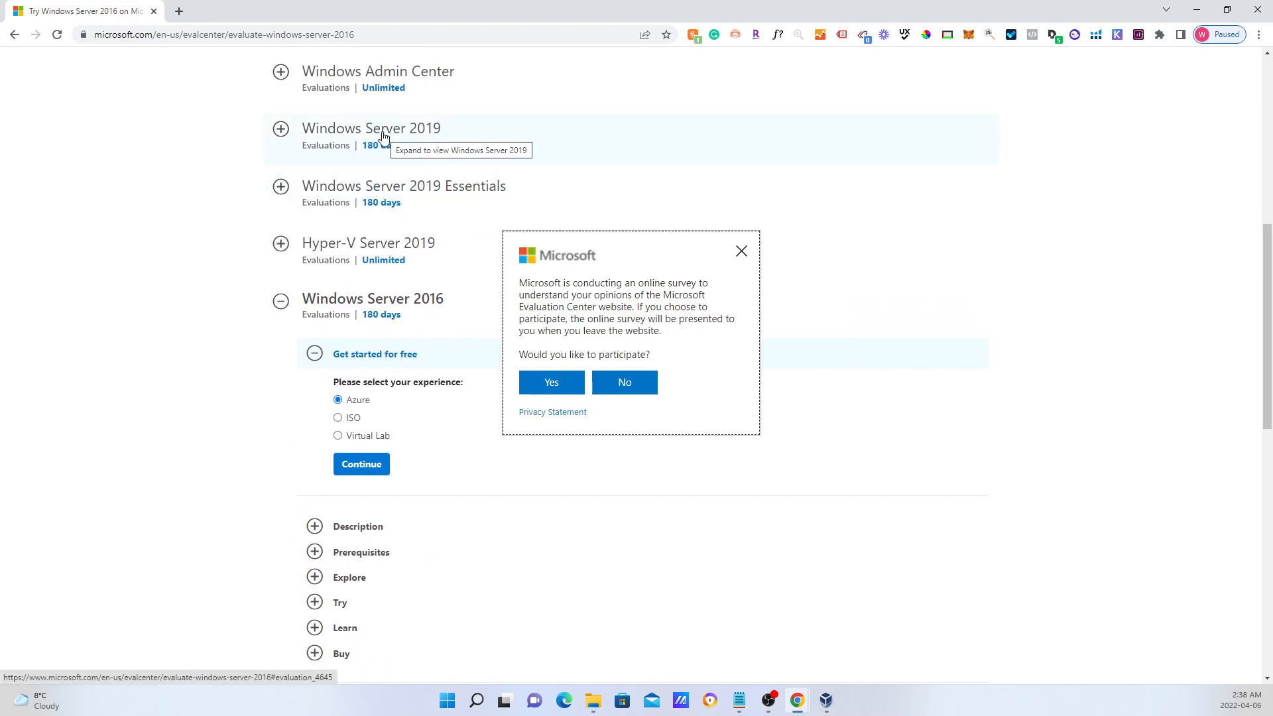
{"action": "left_click", "coordinate": [282, 130]}
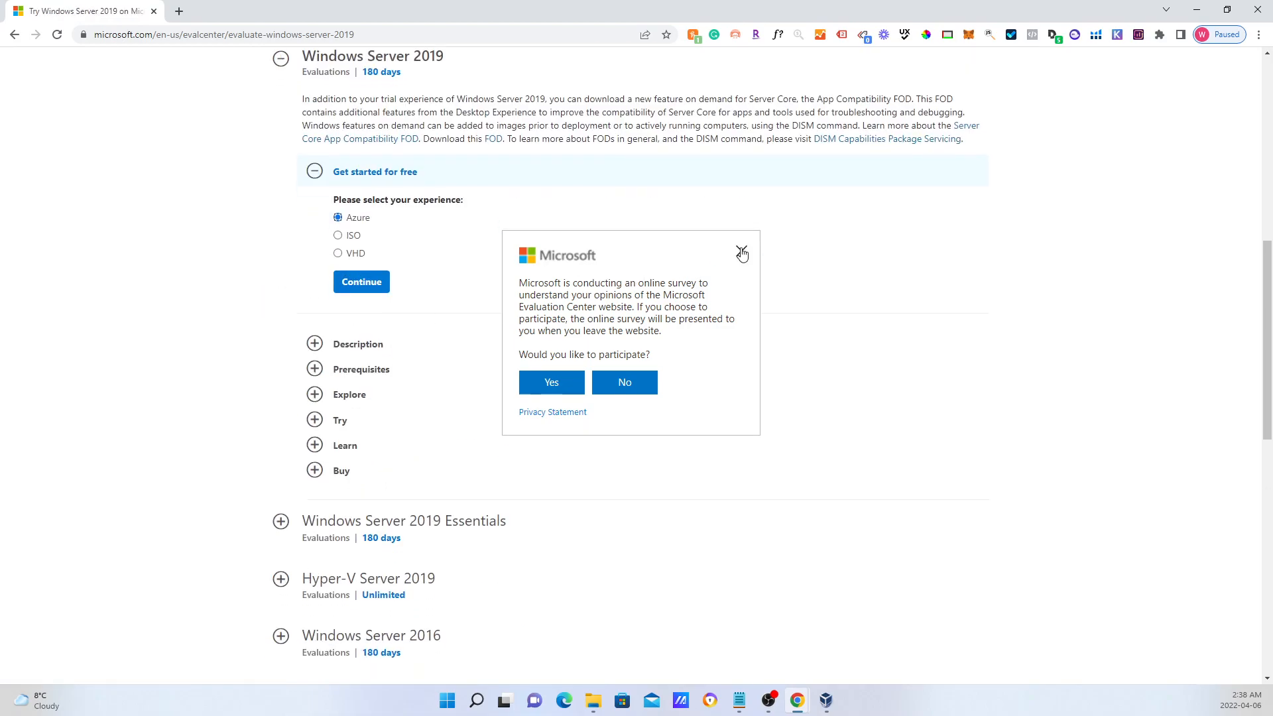
{"action": "left_click", "coordinate": [740, 252]}
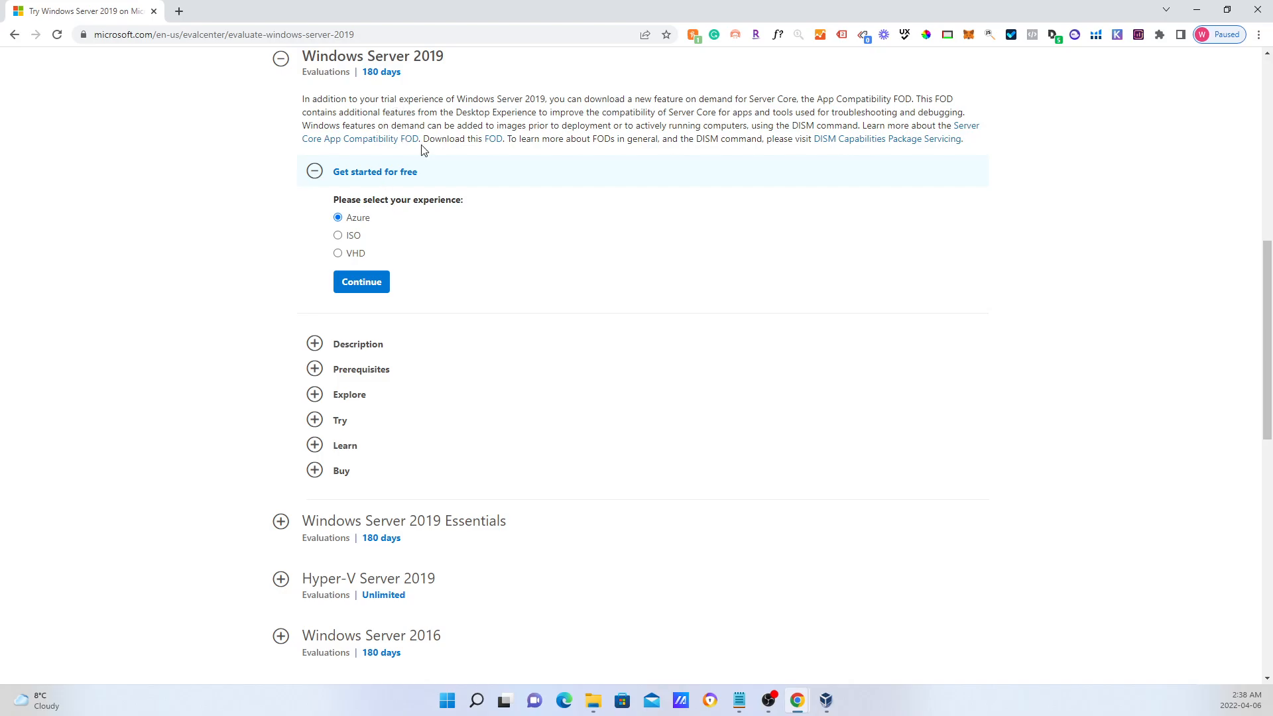
Expand Windows Server 2016, choose the ISO download and continue to the registration form.
{"action": "scroll", "coordinate": [418, 280], "scroll_direction": "down", "scroll_amount": 1}
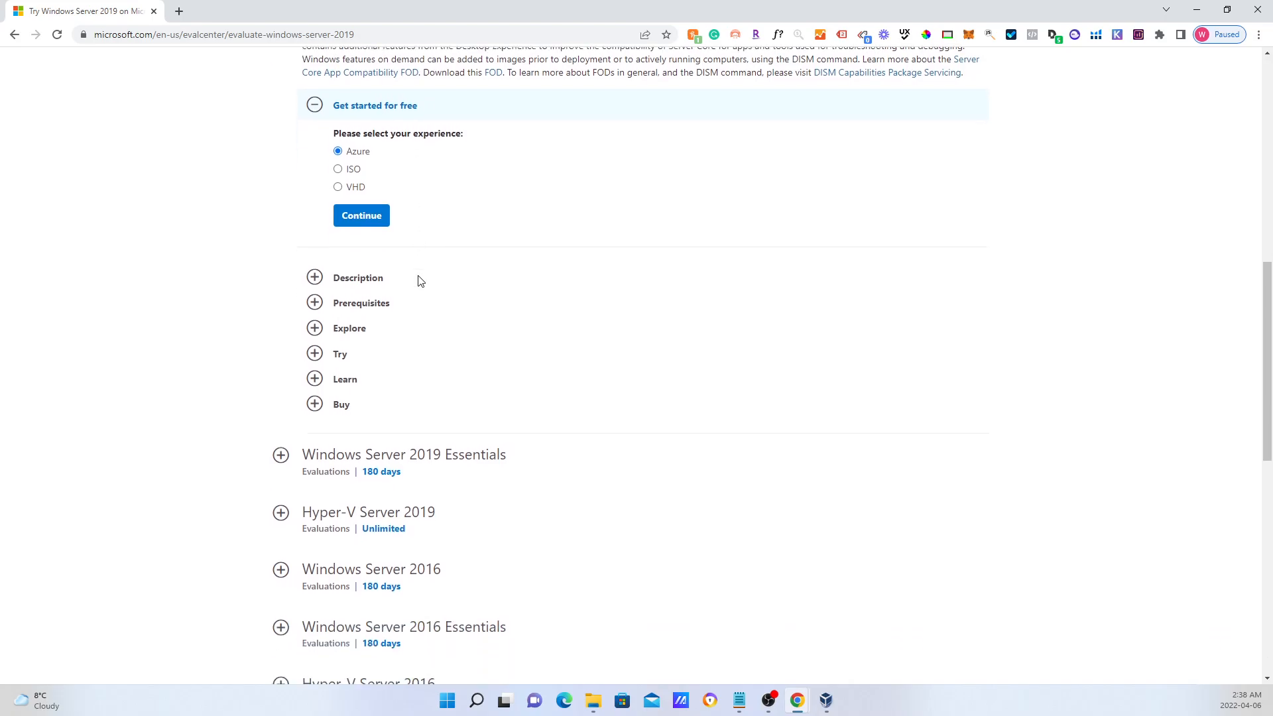
{"action": "scroll", "coordinate": [418, 280], "scroll_direction": "down", "scroll_amount": 1}
{"action": "scroll", "coordinate": [413, 292], "scroll_direction": "down", "scroll_amount": 2}
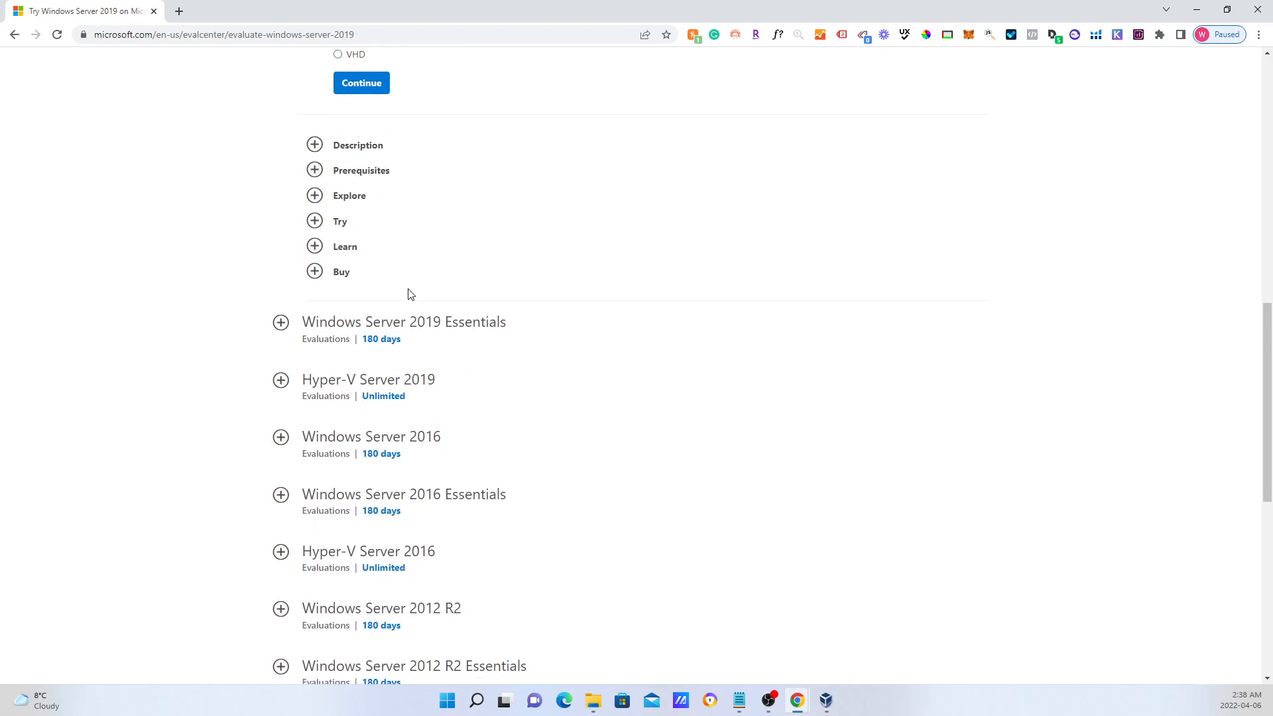
{"action": "scroll", "coordinate": [413, 395], "scroll_direction": "up", "scroll_amount": 1}
{"action": "left_click", "coordinate": [281, 437]}
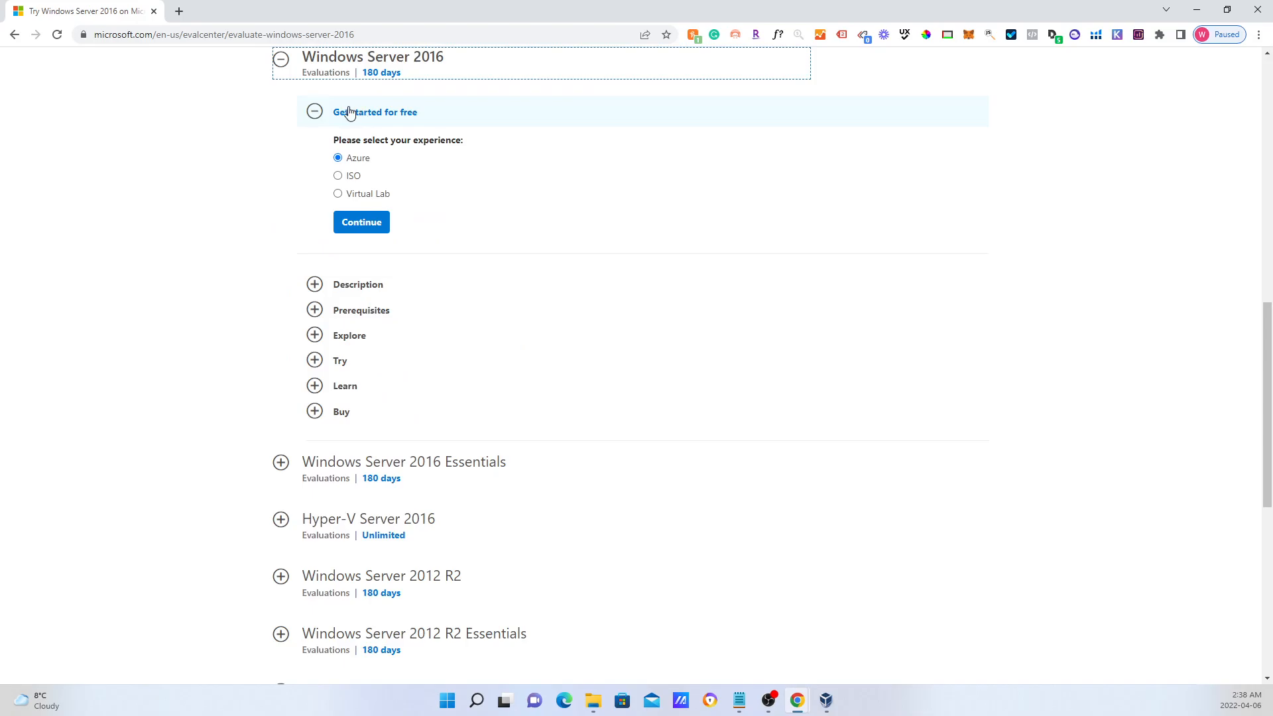
{"action": "left_click", "coordinate": [338, 177]}
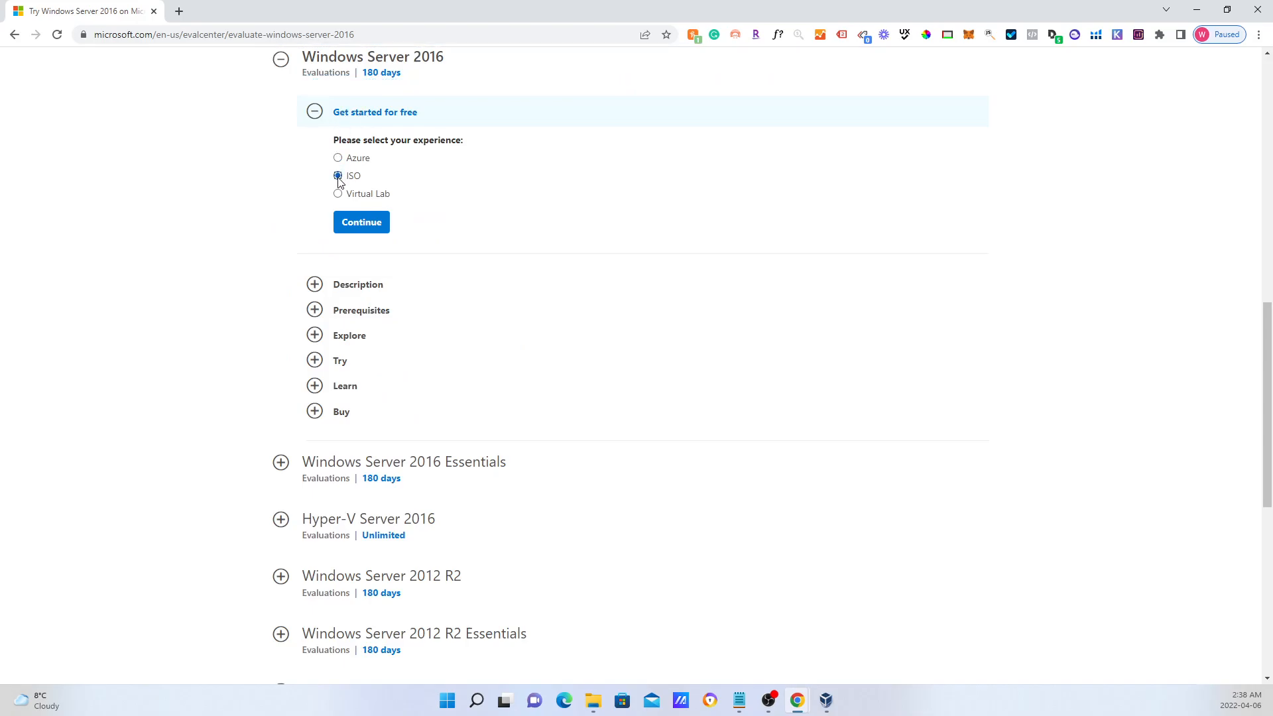
{"action": "left_click", "coordinate": [363, 224]}
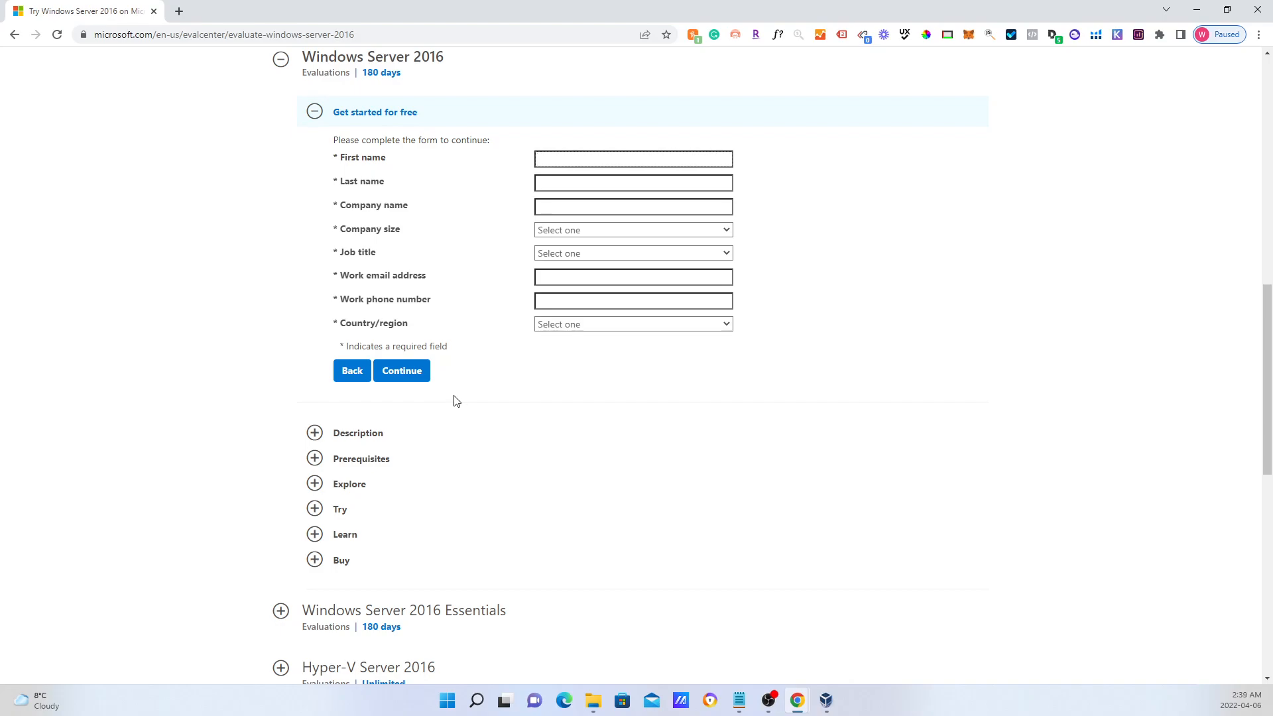
Back in VirtualBox, open the file chooser for the empty optical drive's disk image.
{"action": "left_click", "coordinate": [1198, 8]}
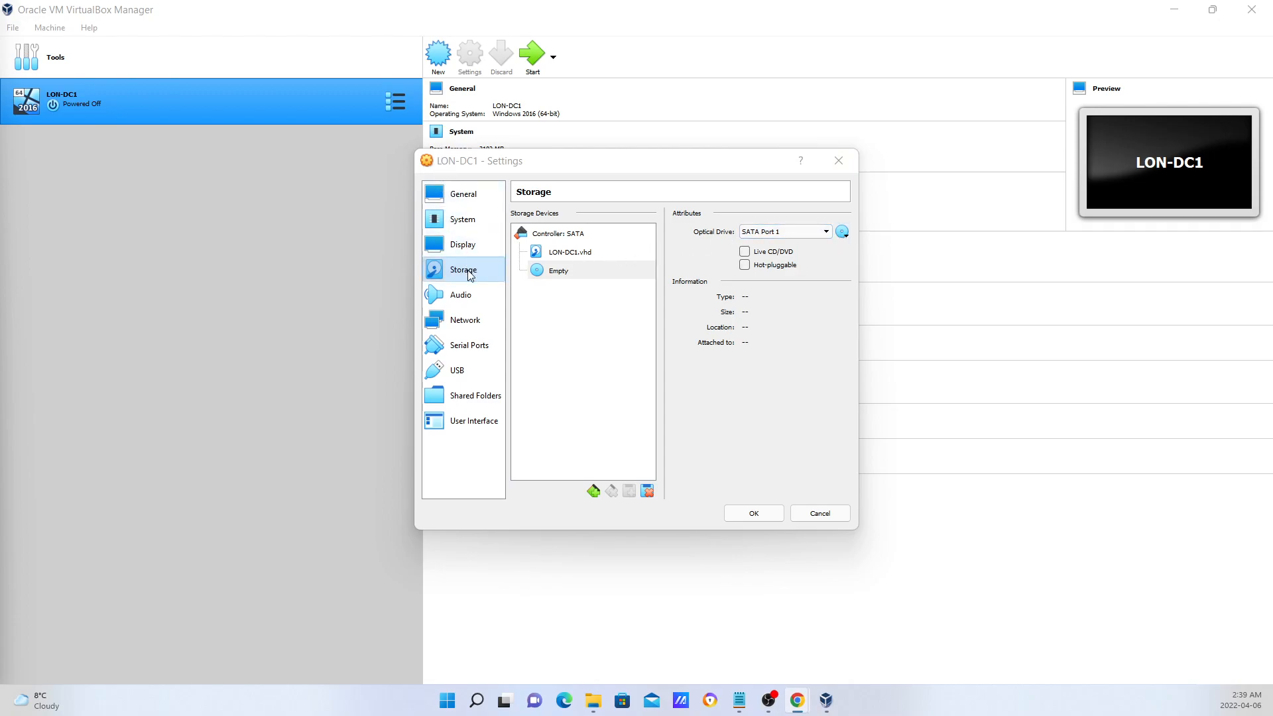
{"action": "left_click", "coordinate": [578, 272]}
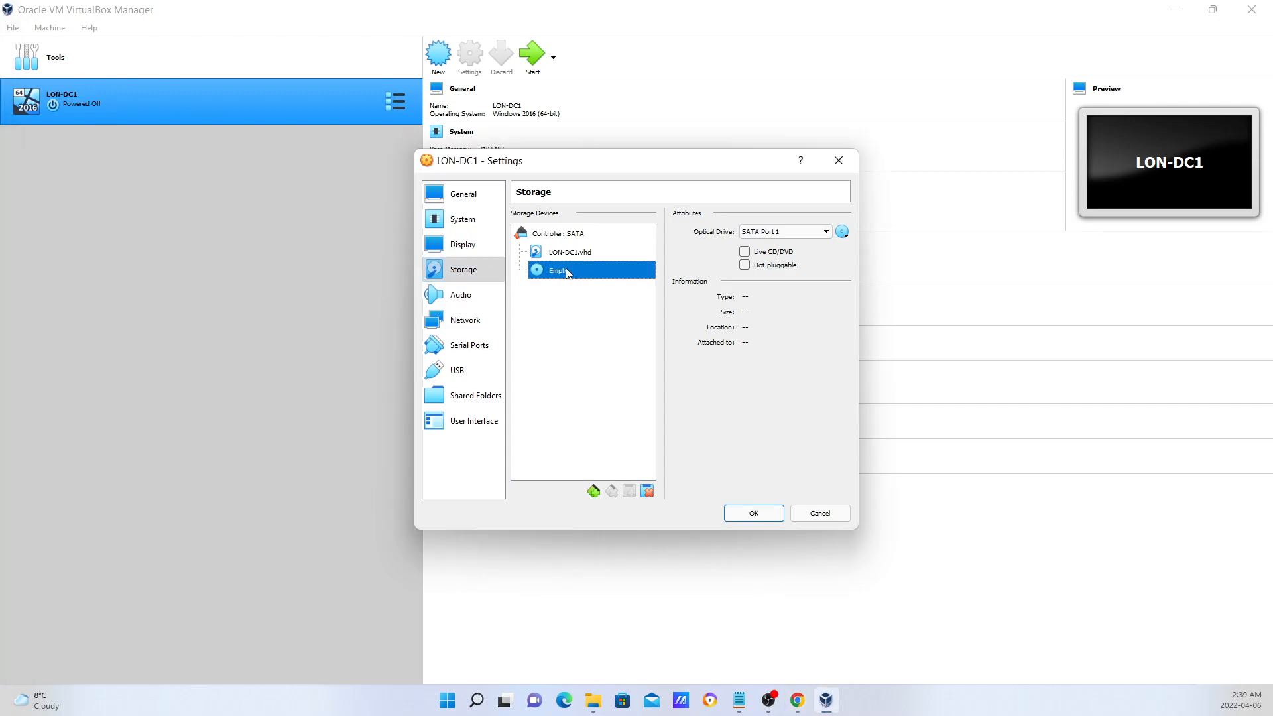
{"action": "left_click", "coordinate": [846, 237]}
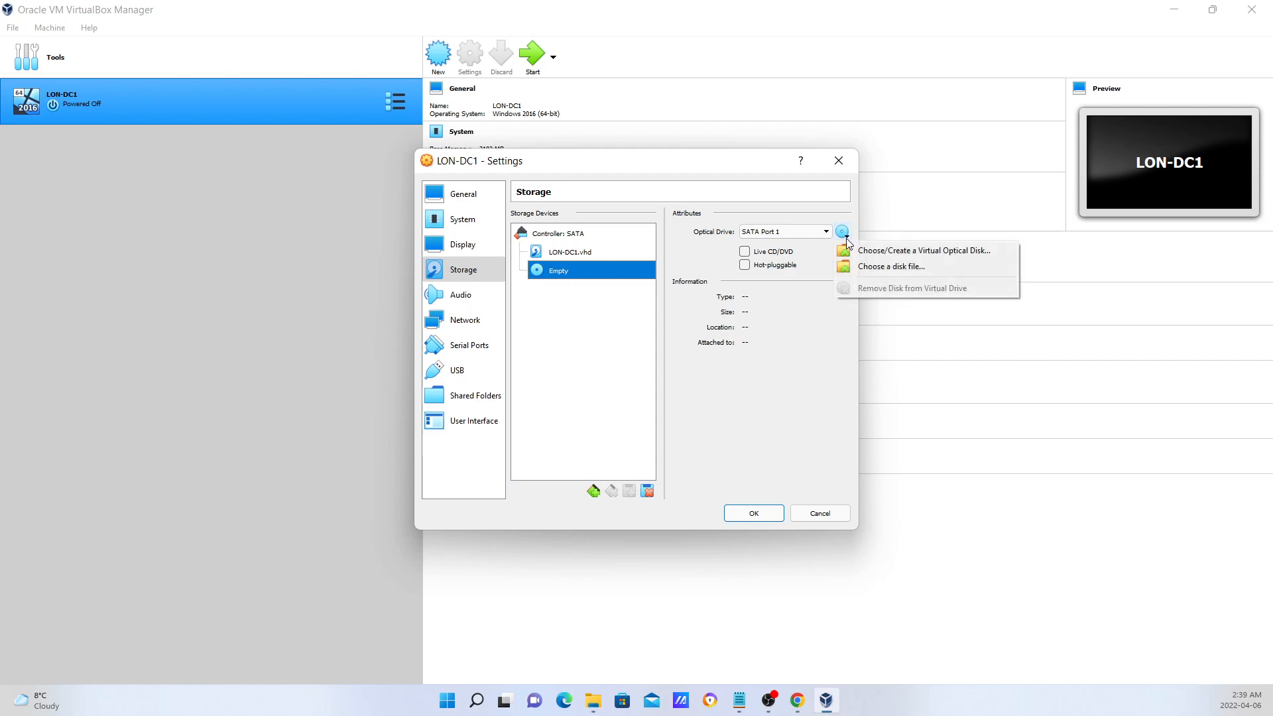
{"action": "left_click", "coordinate": [878, 274]}
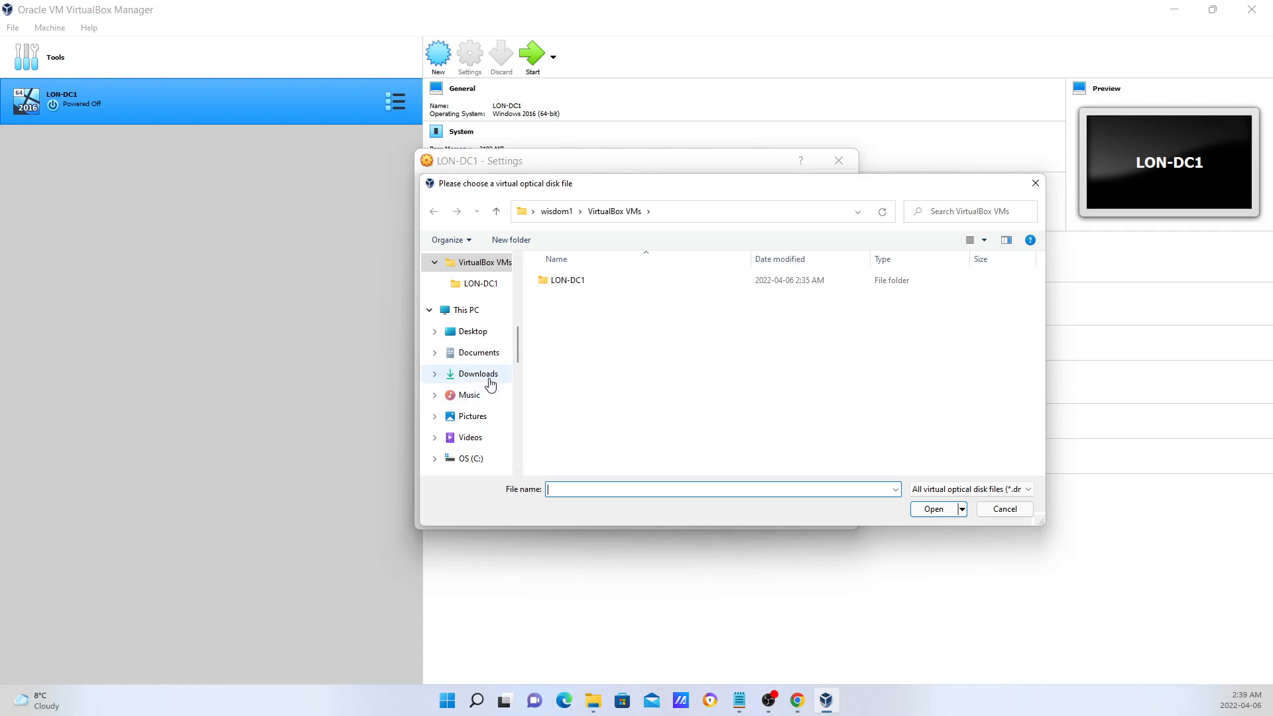
Pick the Windows Server 2016 ISO from My Passport (D:) > MIT403 Virtual Machine.
{"action": "scroll", "coordinate": [490, 385], "scroll_direction": "down", "scroll_amount": 2}
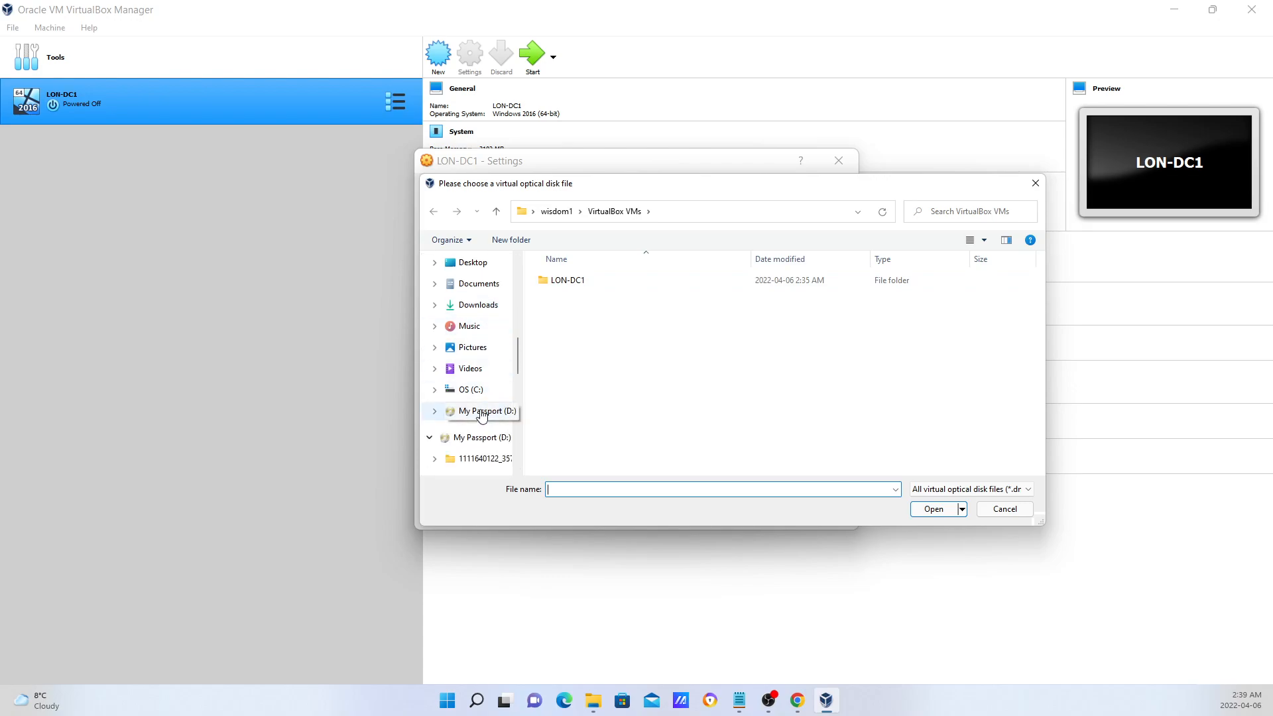
{"action": "left_click", "coordinate": [482, 412]}
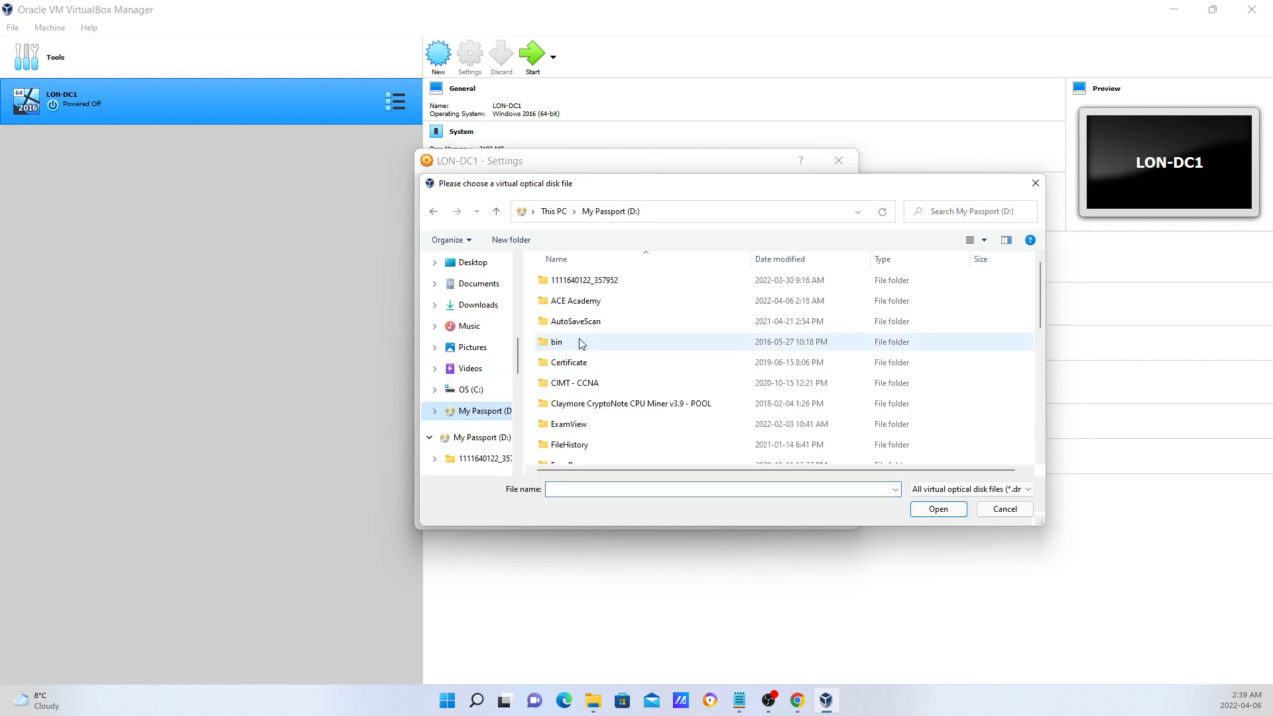
{"action": "double_click", "coordinate": [568, 301]}
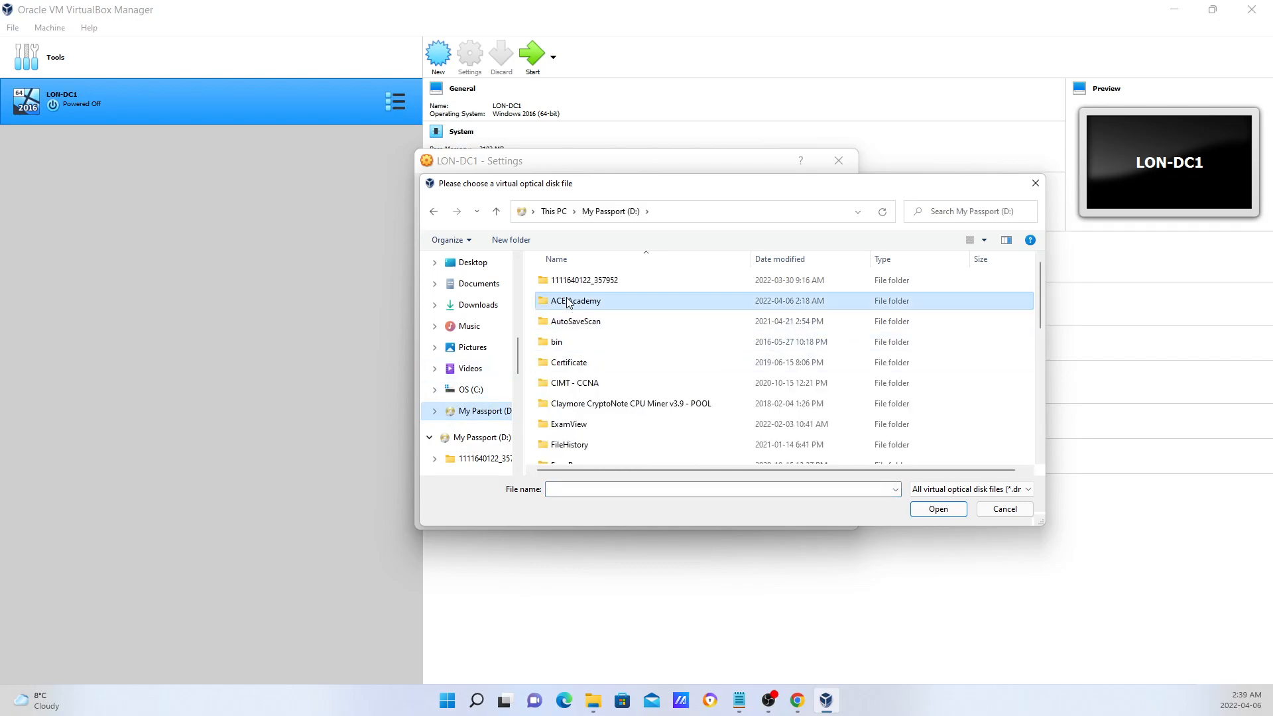
{"action": "left_click", "coordinate": [578, 286]}
{"action": "double_click", "coordinate": [578, 287]}
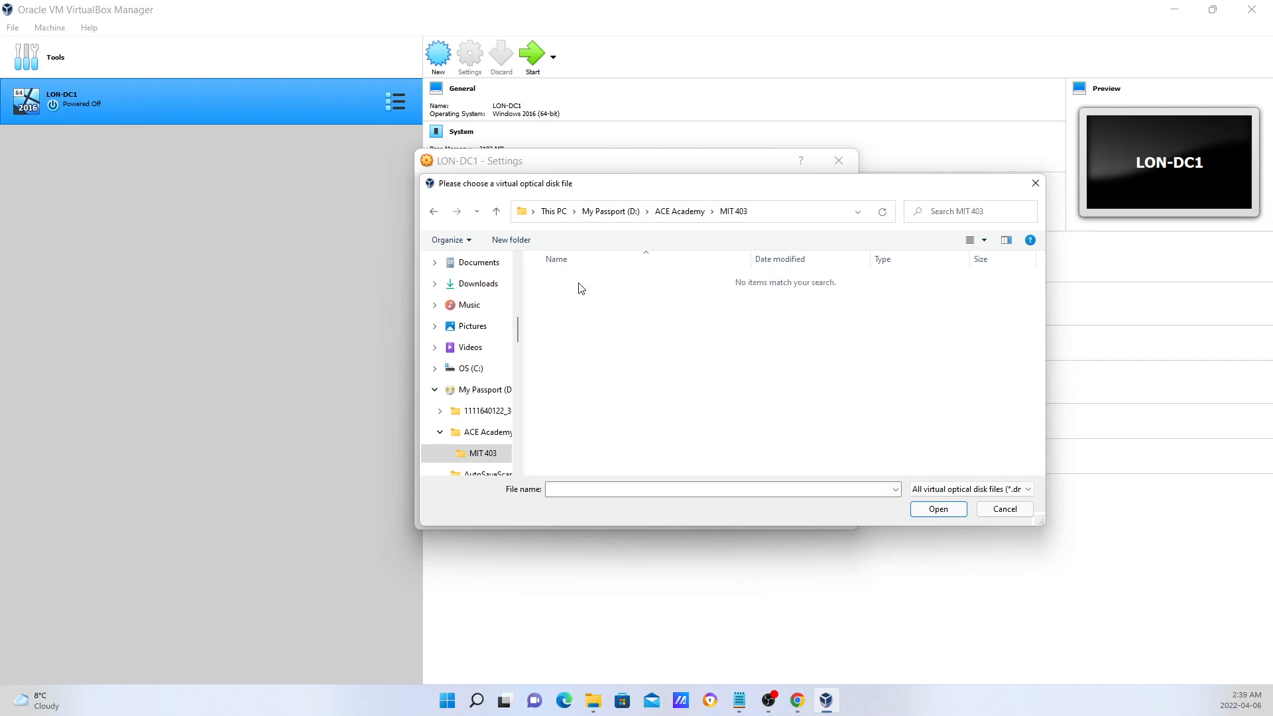
{"action": "left_click", "coordinate": [663, 212]}
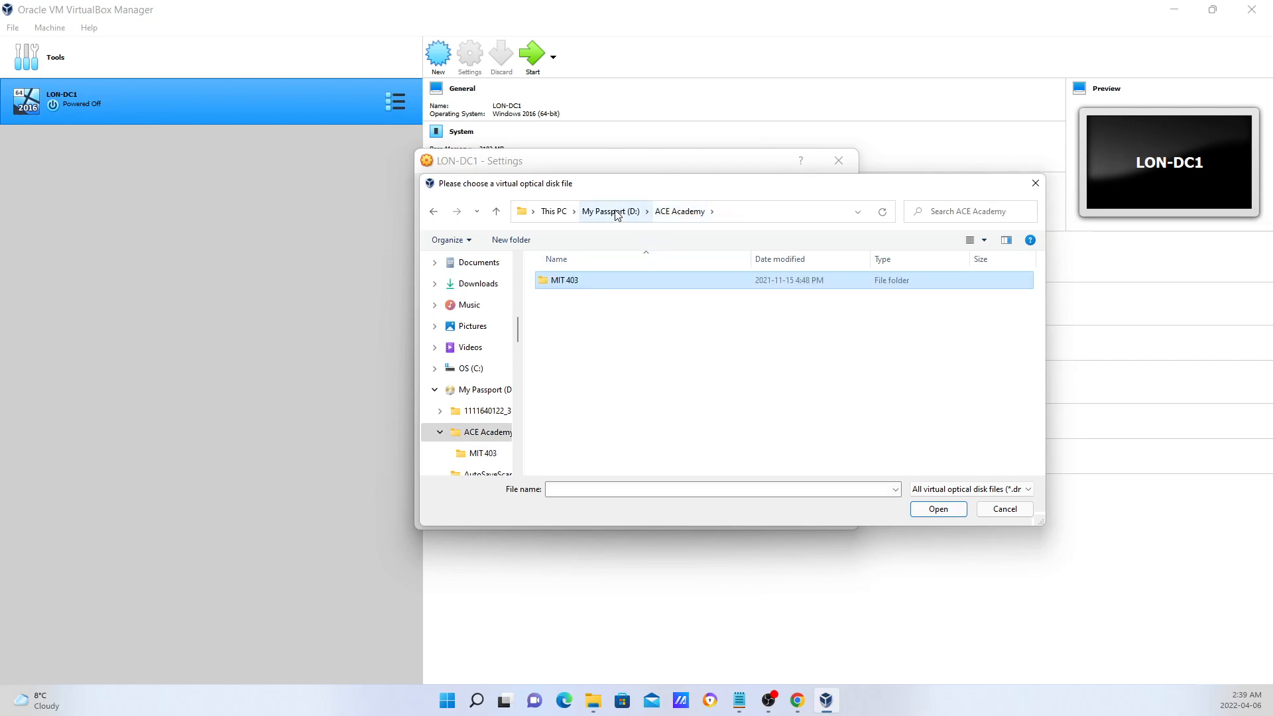
{"action": "left_click", "coordinate": [611, 211]}
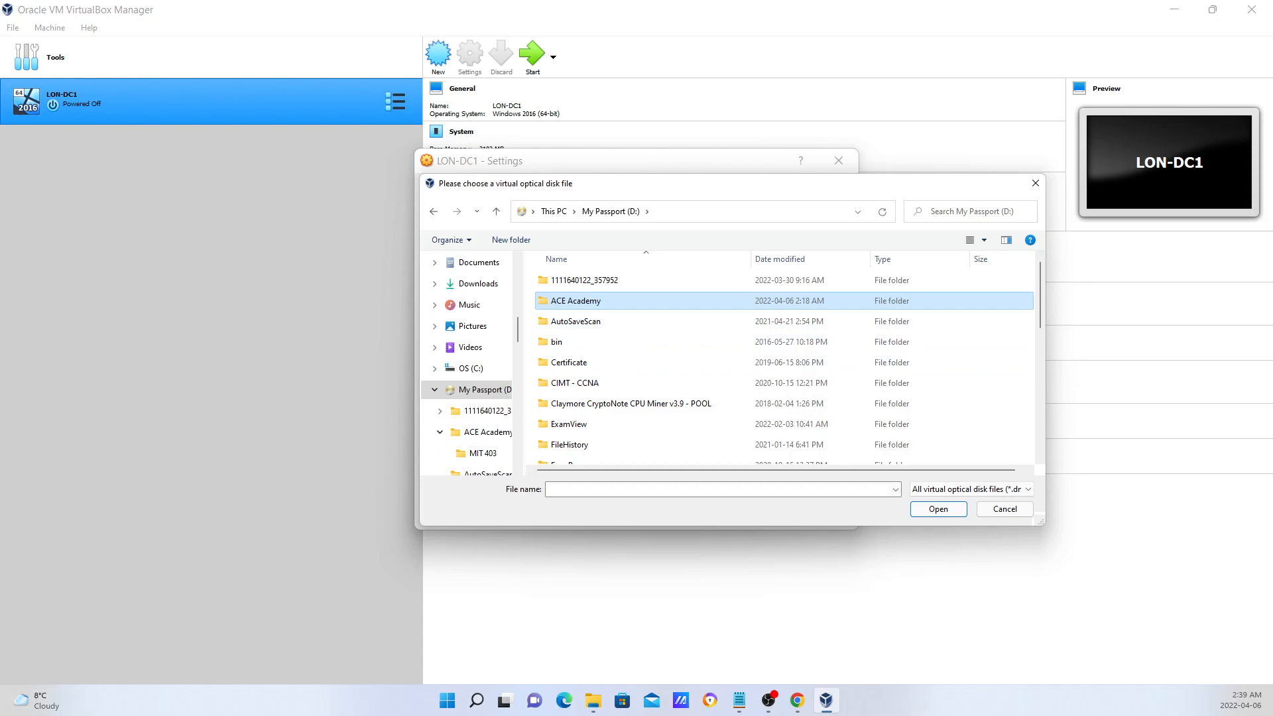
{"action": "key", "text": "super+d"}
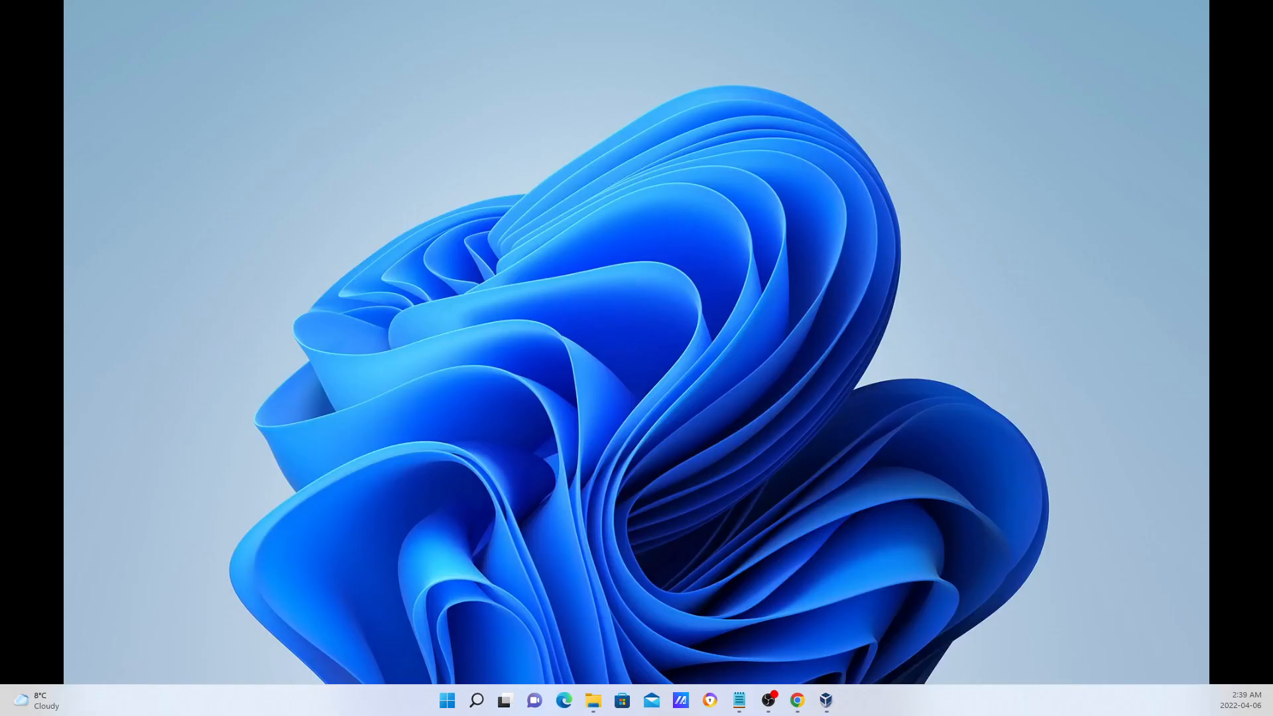
{"action": "key", "text": "super+d"}
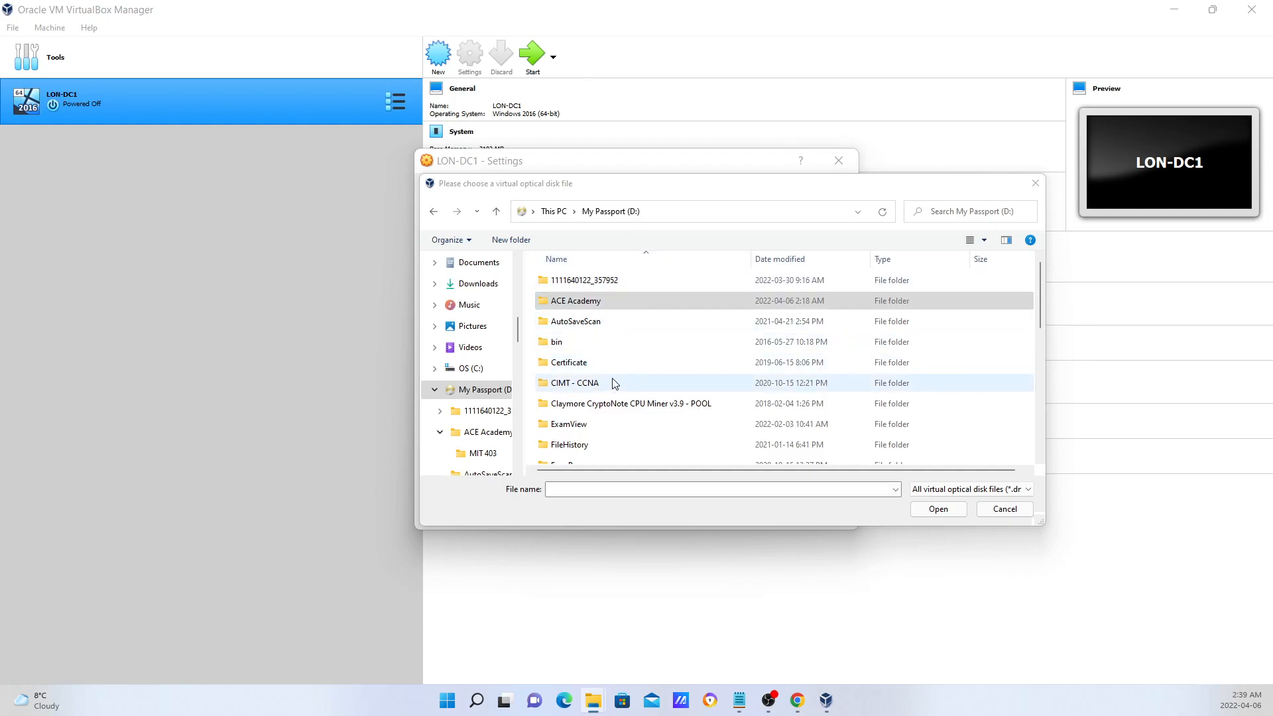
{"action": "scroll", "coordinate": [618, 337], "scroll_direction": "down", "scroll_amount": 3}
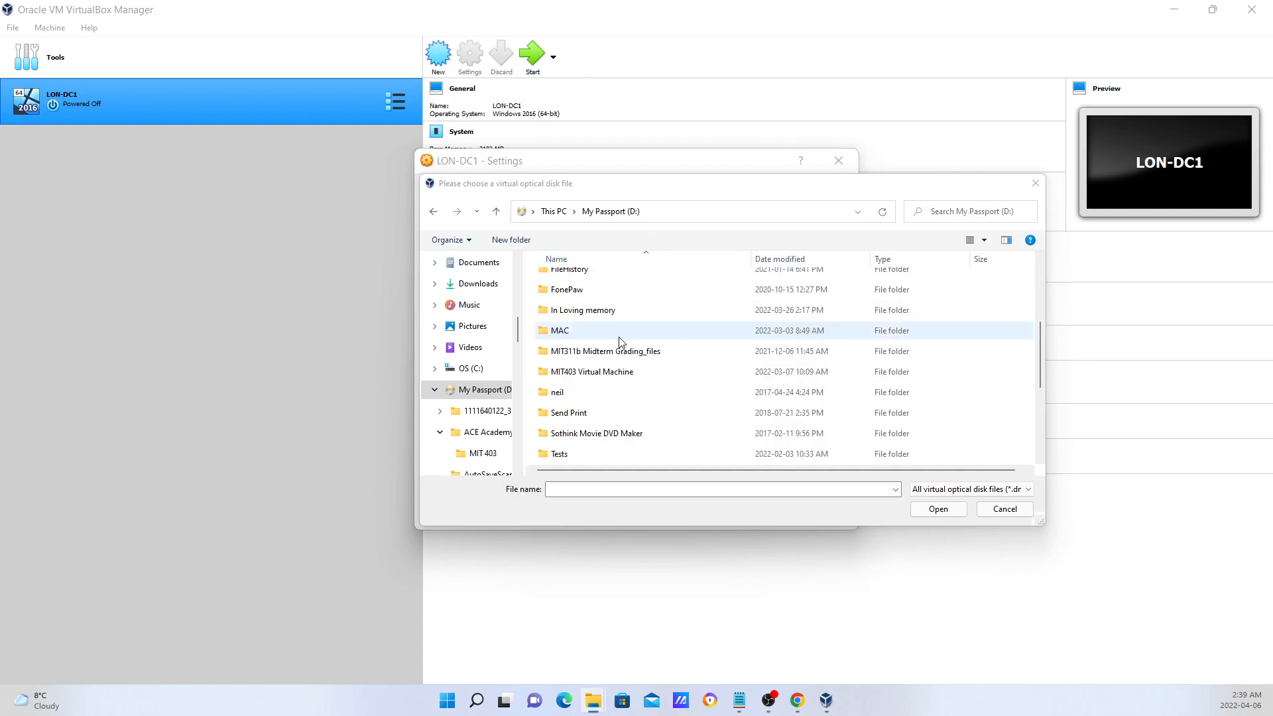
{"action": "double_click", "coordinate": [605, 373]}
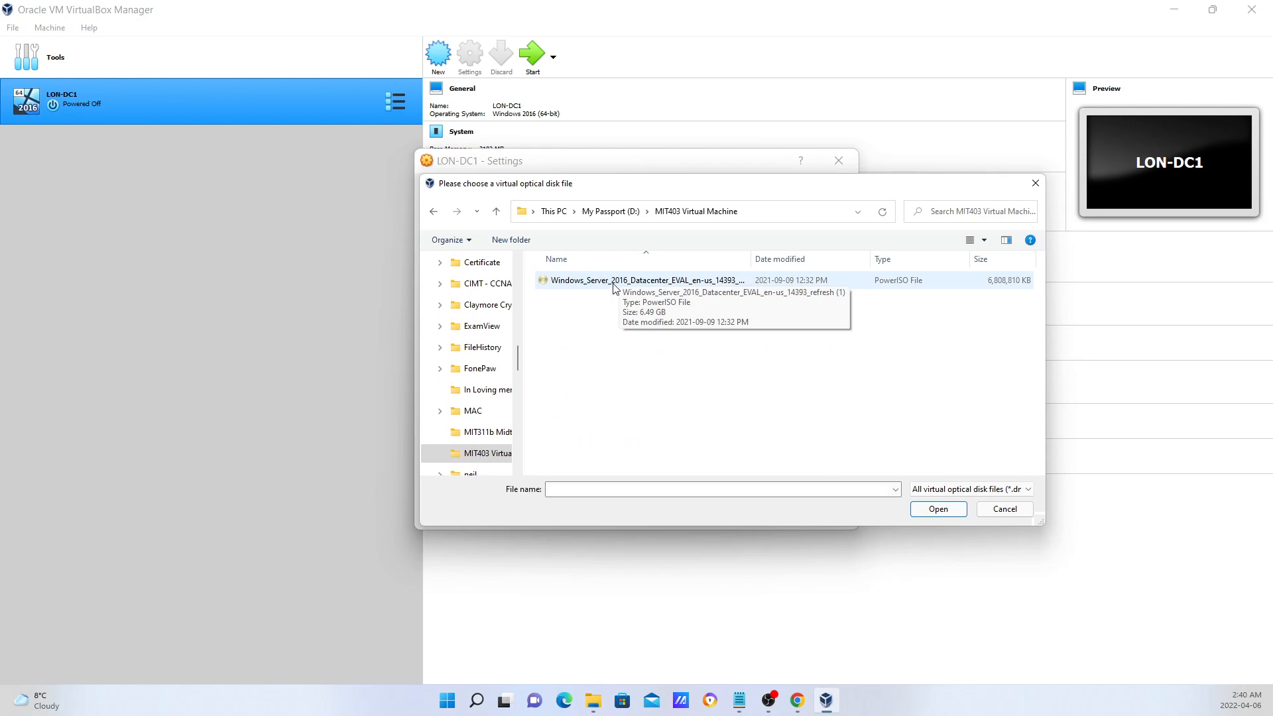
{"action": "double_click", "coordinate": [613, 281]}
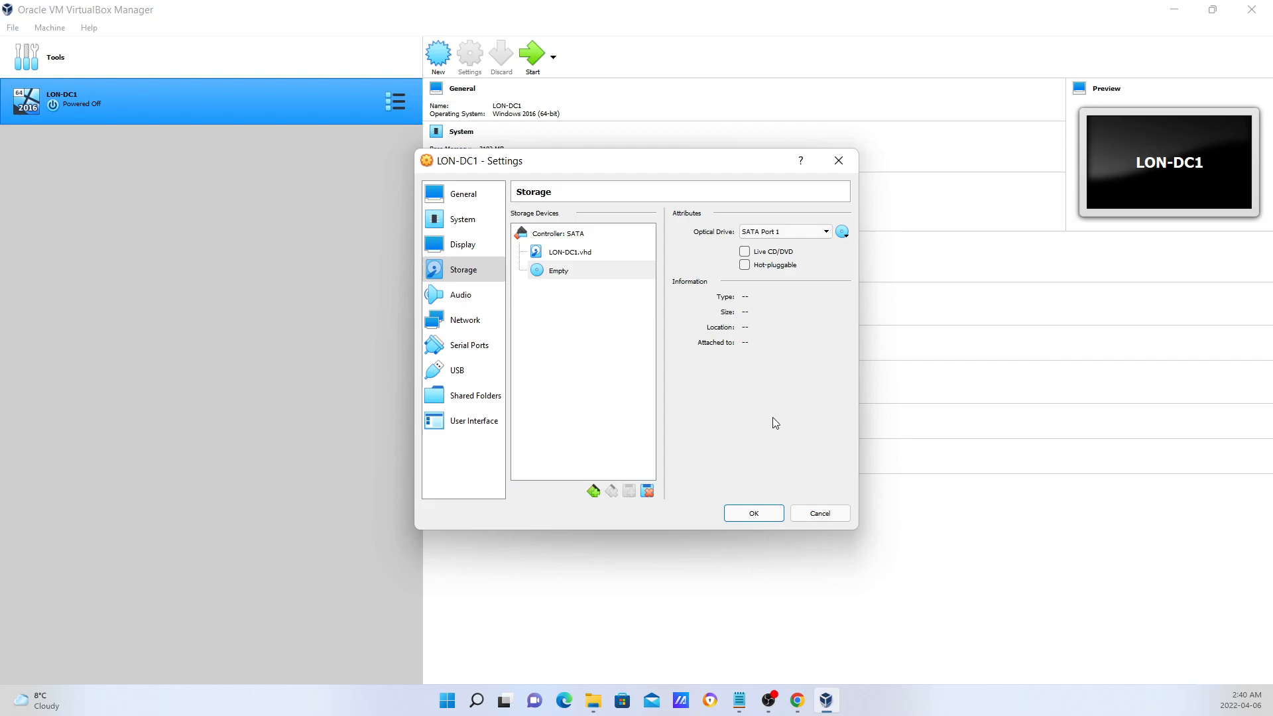
Save LON-DC1's settings with the Windows Server 2016 ISO attached and boot the VM.
{"action": "left_click", "coordinate": [754, 514]}
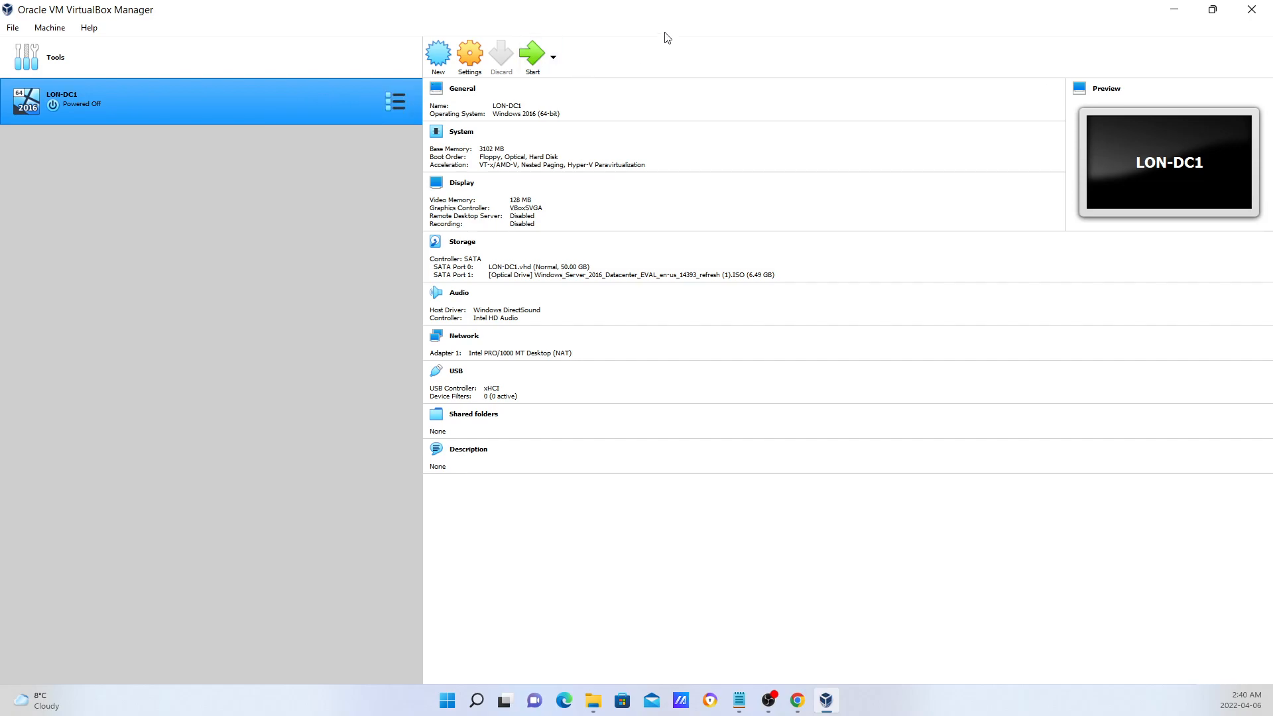
{"action": "left_click", "coordinate": [532, 59]}
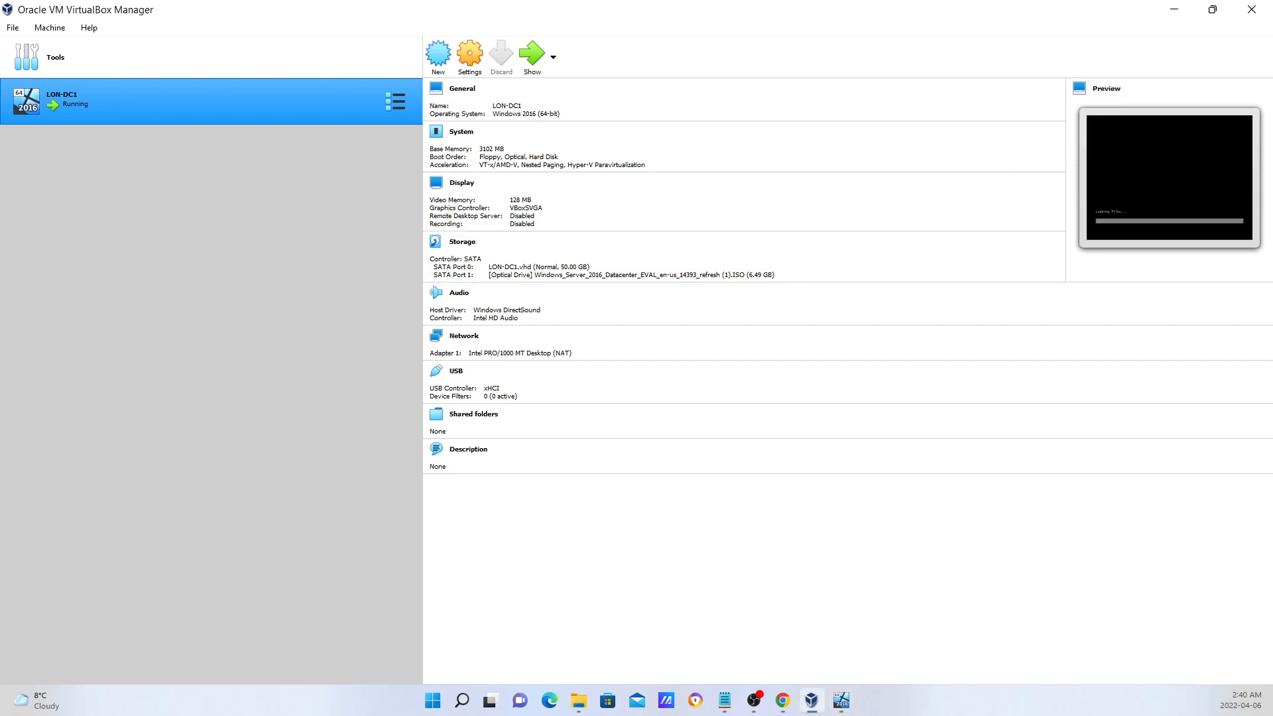
Bring LON-DC1's console window into view and let it capture keyboard and mouse.
{"action": "left_click_drag", "start_coordinate": [0, 136], "coordinate": [599, 26]}
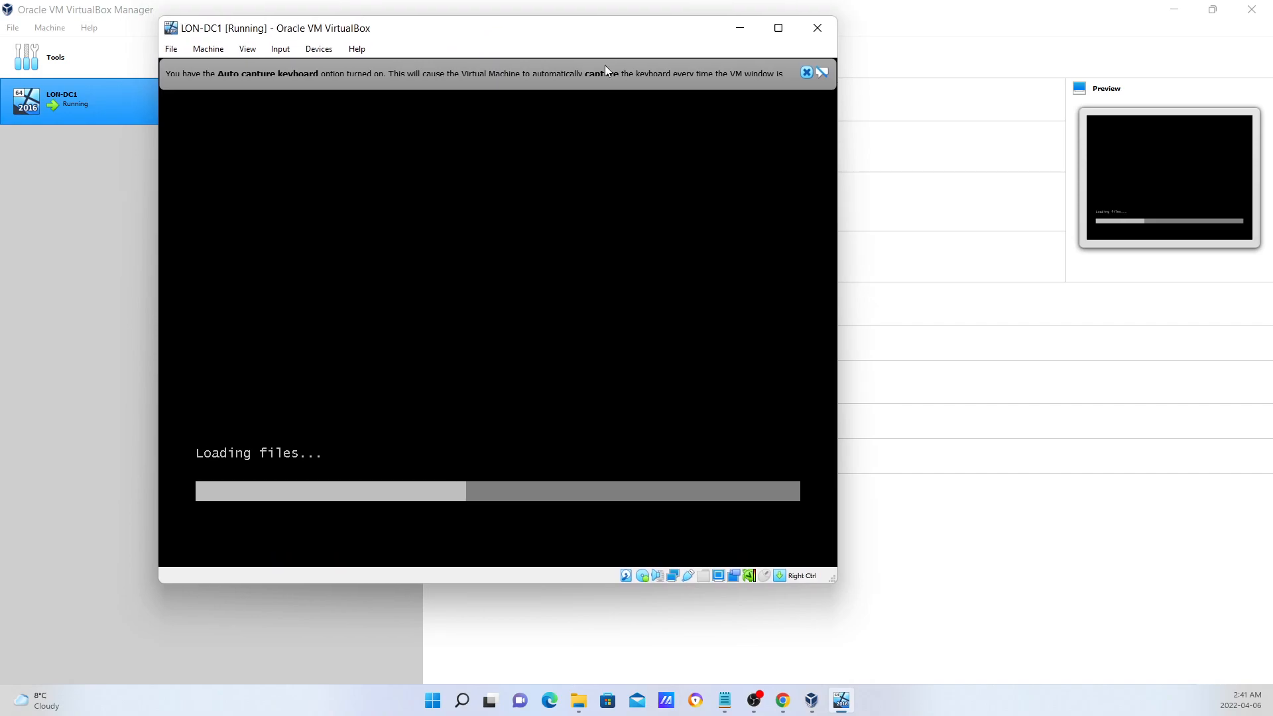
{"action": "left_click", "coordinate": [508, 247]}
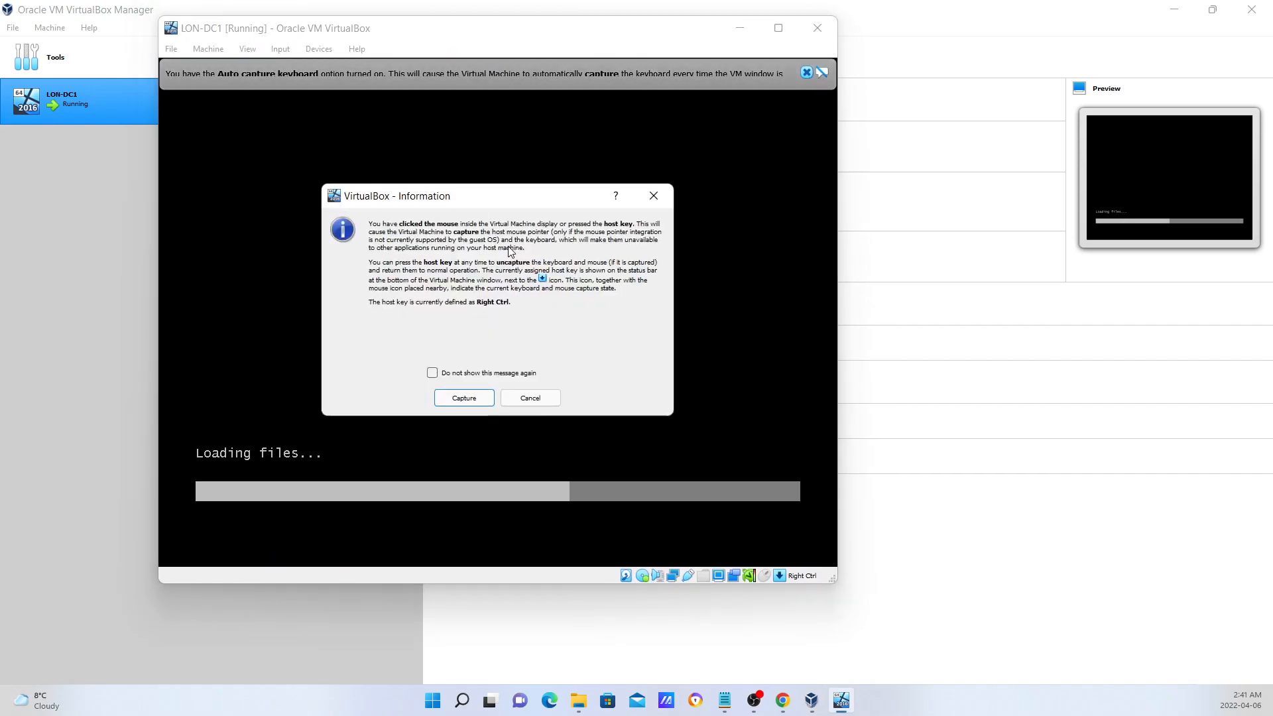
{"action": "left_click", "coordinate": [464, 398]}
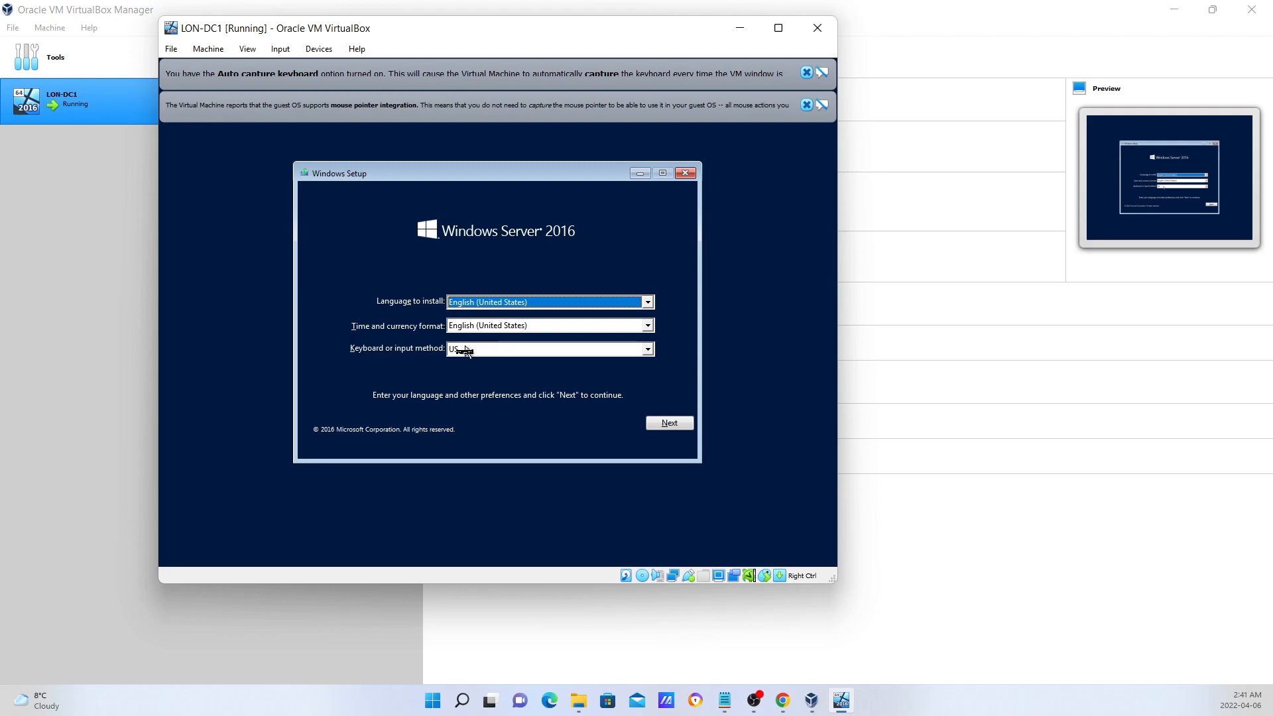
Accept the English (United States) language defaults and start the installation with Install now.
{"action": "left_click", "coordinate": [669, 424]}
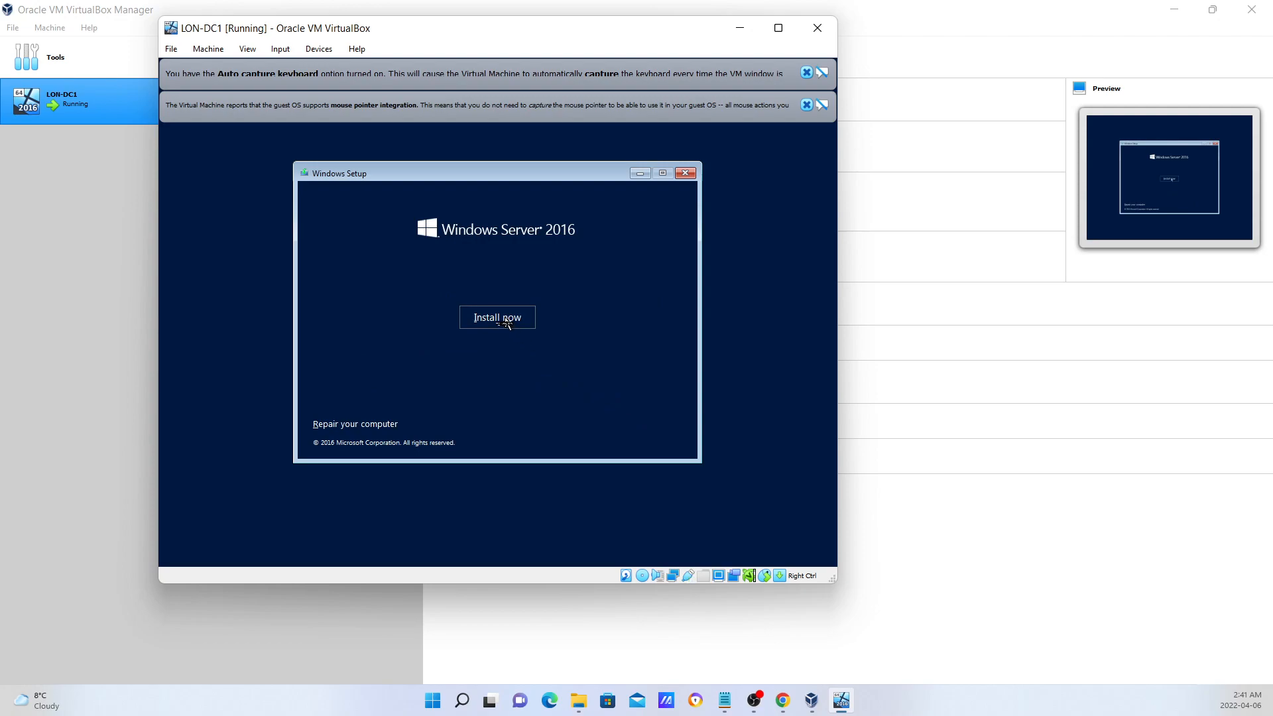
{"action": "left_click", "coordinate": [507, 324]}
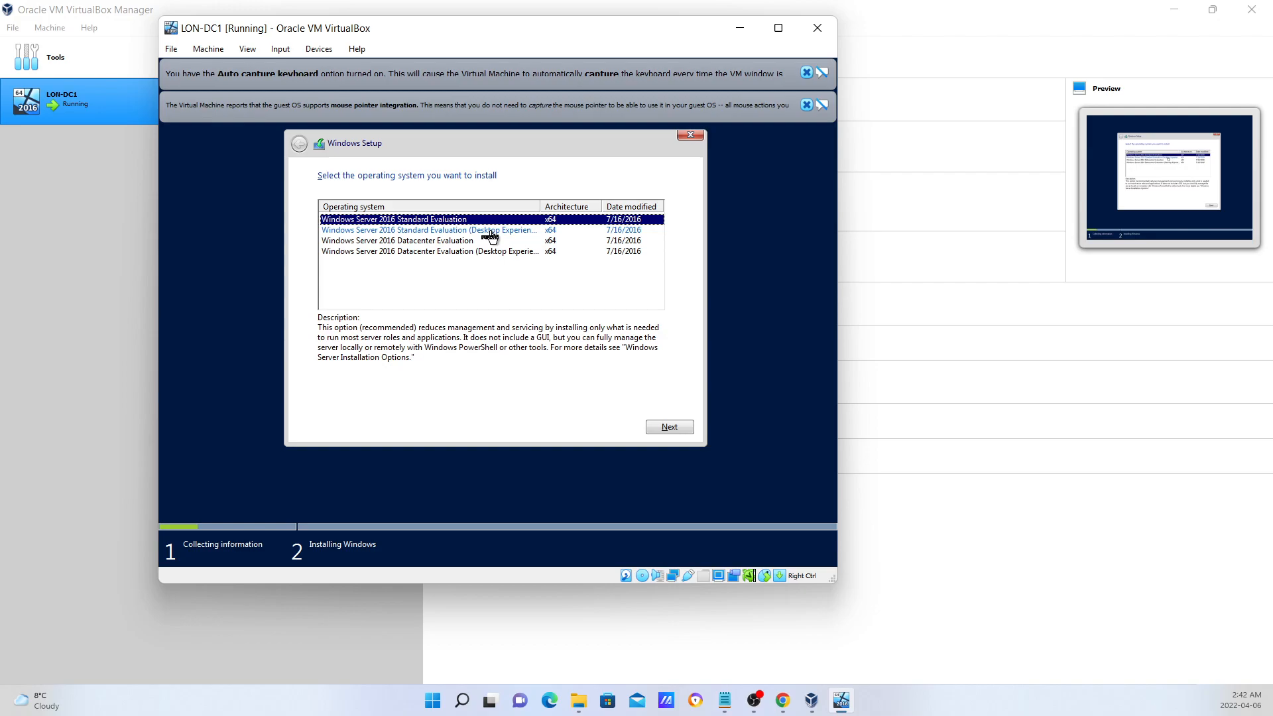
Choose Standard Evaluation (Desktop Experience), accept the licence terms, and select the Custom install.
{"action": "left_click", "coordinate": [490, 232]}
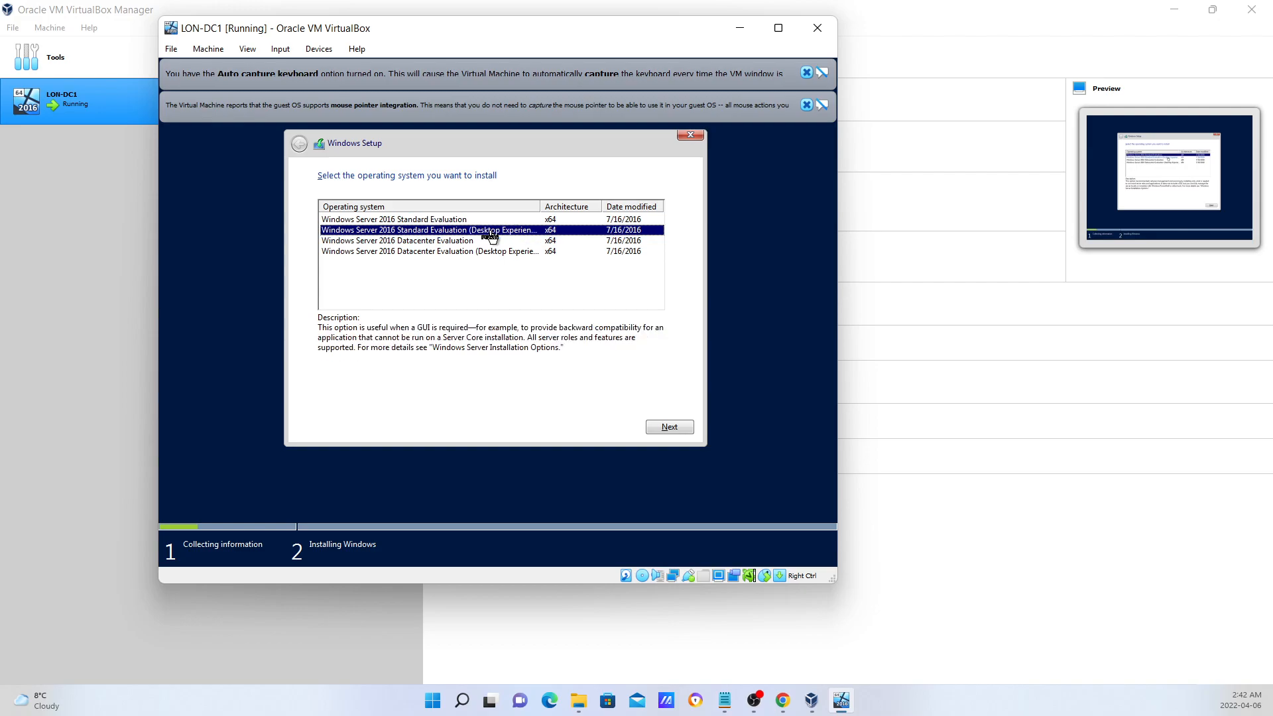
{"action": "left_click", "coordinate": [671, 428]}
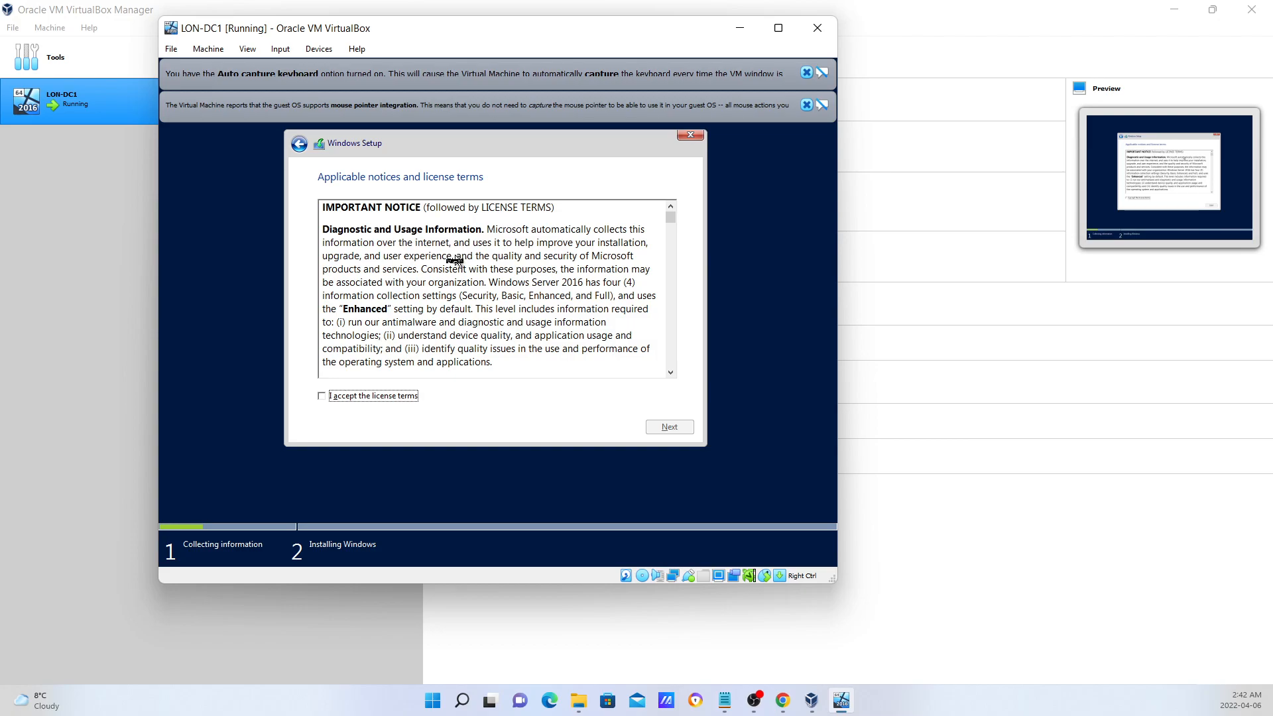
{"action": "scroll", "coordinate": [454, 260], "scroll_direction": "down", "scroll_amount": 12}
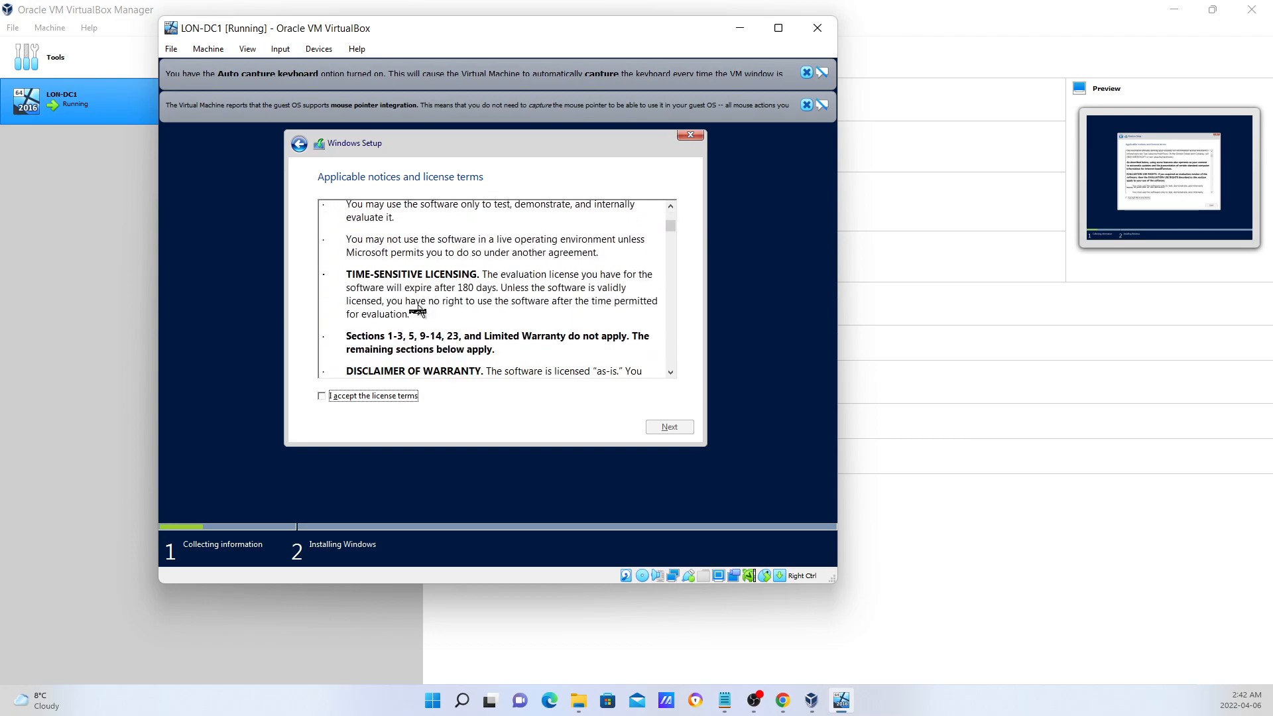
{"action": "scroll", "coordinate": [418, 309], "scroll_direction": "down", "scroll_amount": 10}
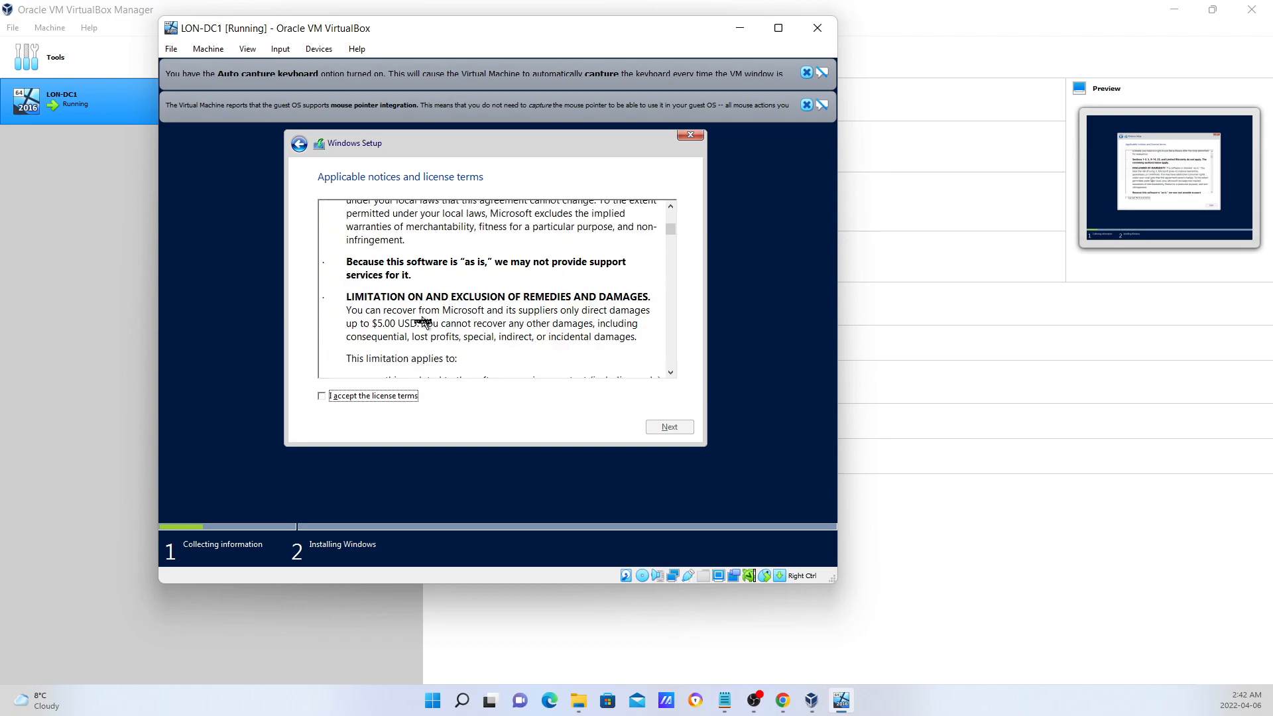
{"action": "left_click", "coordinate": [322, 398]}
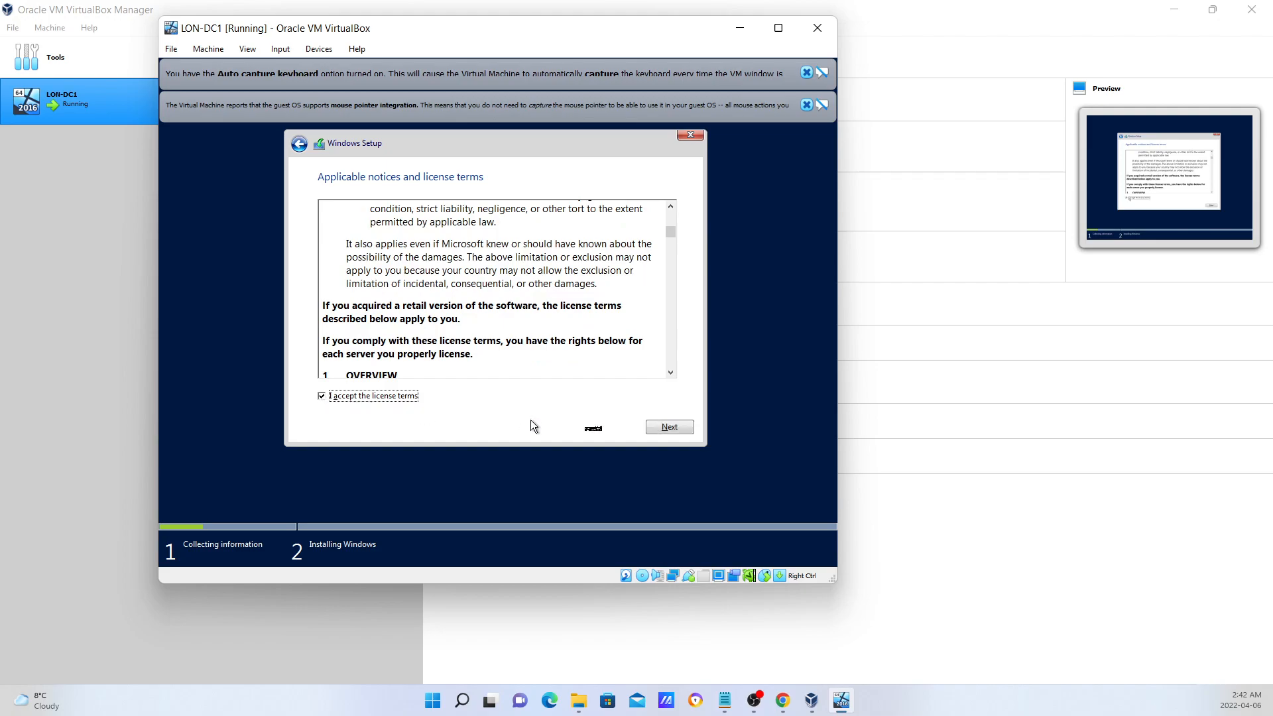
{"action": "left_click", "coordinate": [669, 428]}
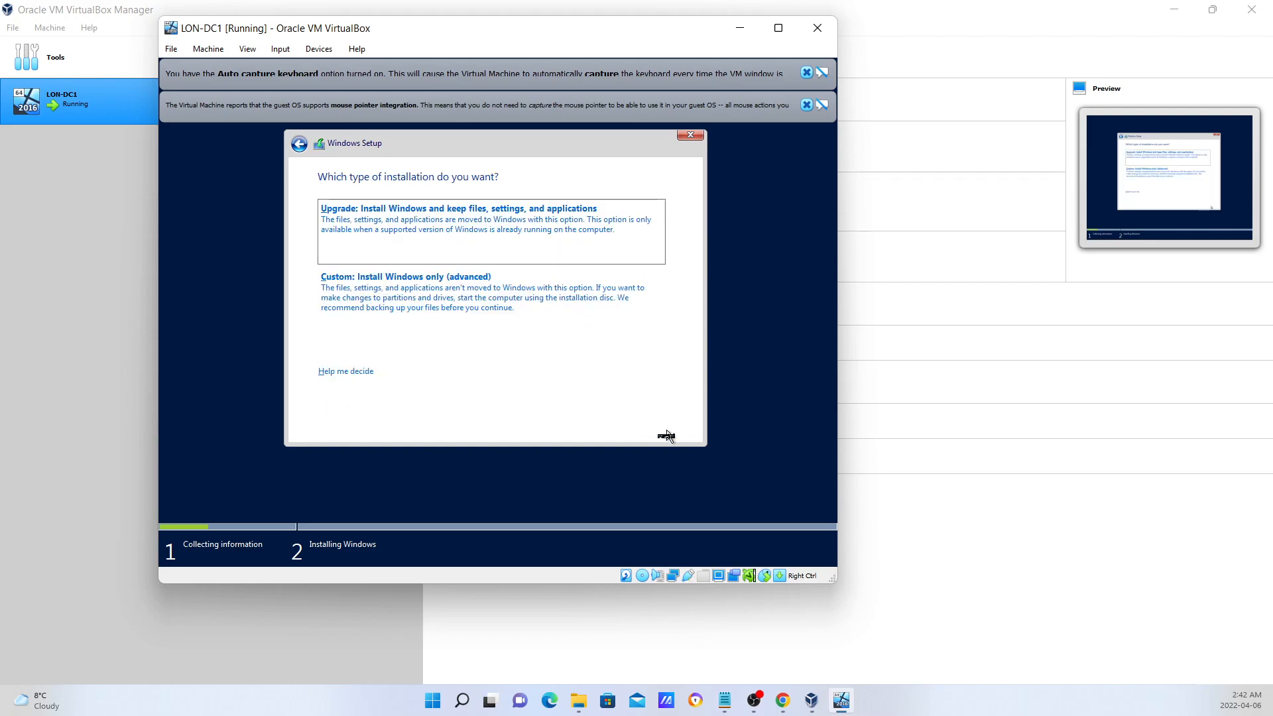
{"action": "left_click", "coordinate": [425, 294]}
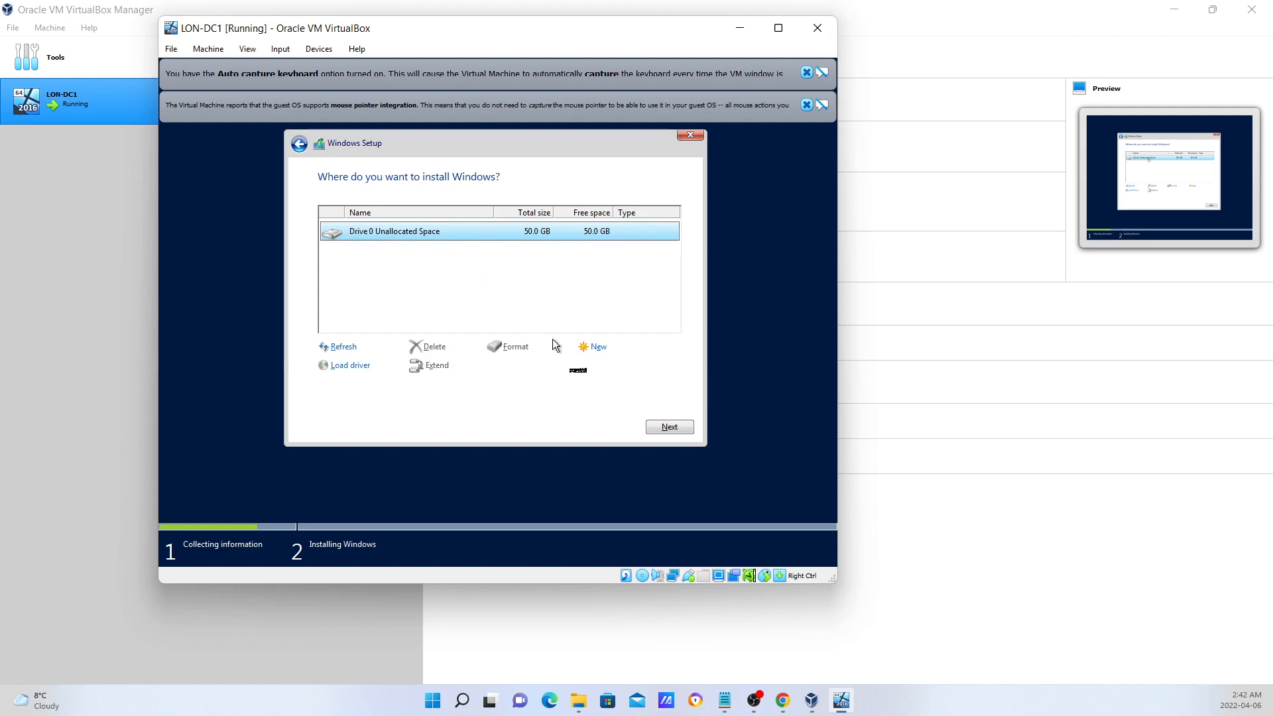
Install Windows onto Drive 0's 50.0 GB unallocated space.
{"action": "left_click", "coordinate": [670, 429]}
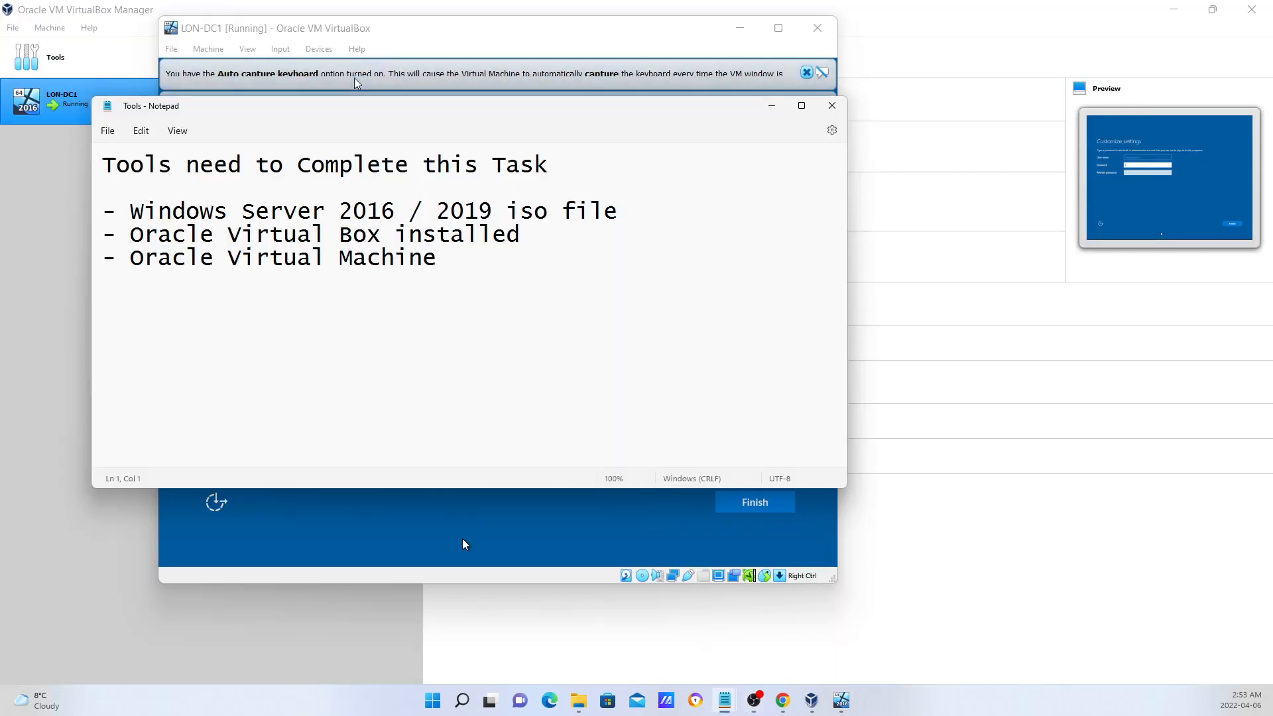
Add the administrator password on a new line below the Notepad tools list.
{"action": "left_click", "coordinate": [464, 252]}
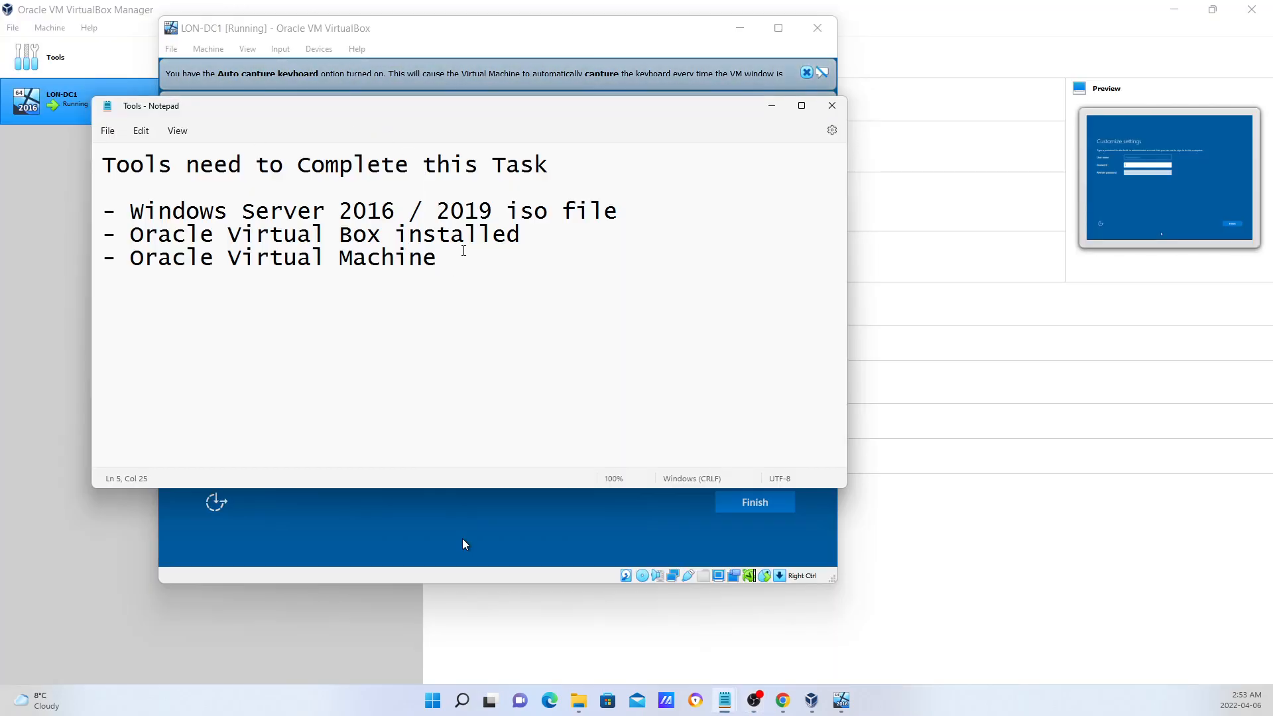
{"action": "key", "text": "Return"}
{"action": "type", "text": "Pa$$"}
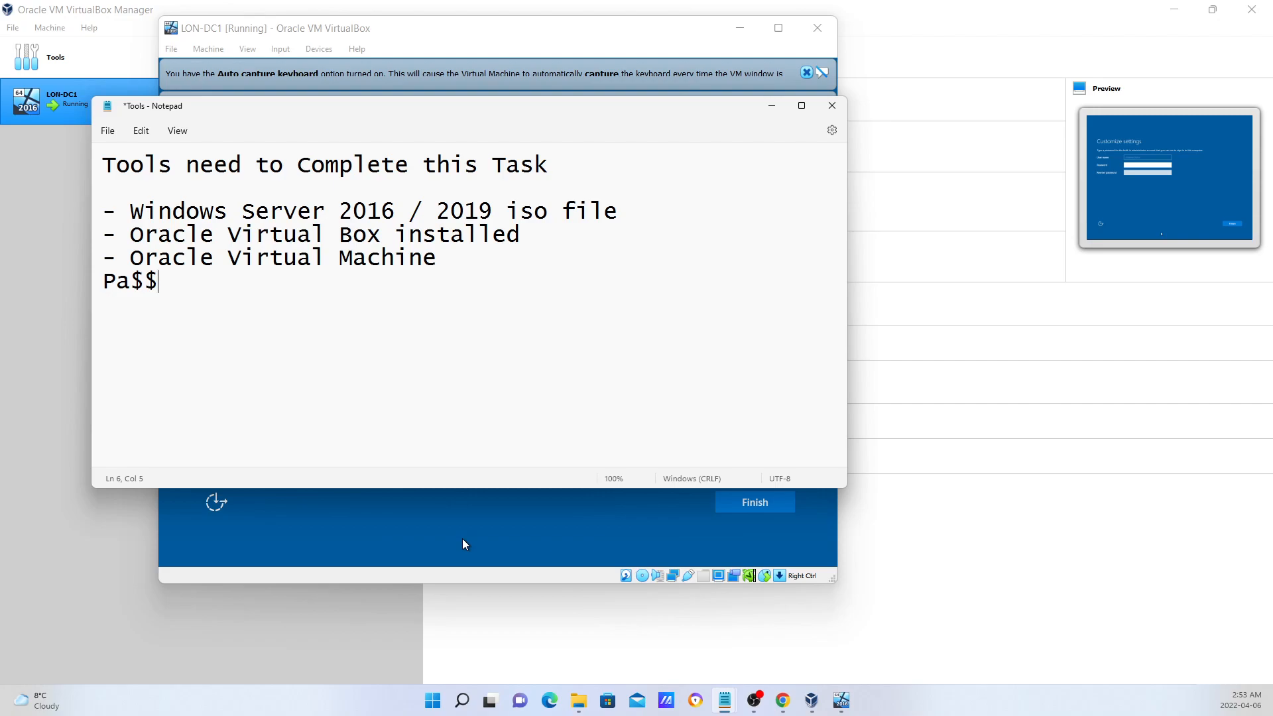
{"action": "type", "text": "w0rd"}
Enter and re-enter the built-in Administrator password, reveal both to verify, and finish setup.
{"action": "left_click", "coordinate": [774, 108]}
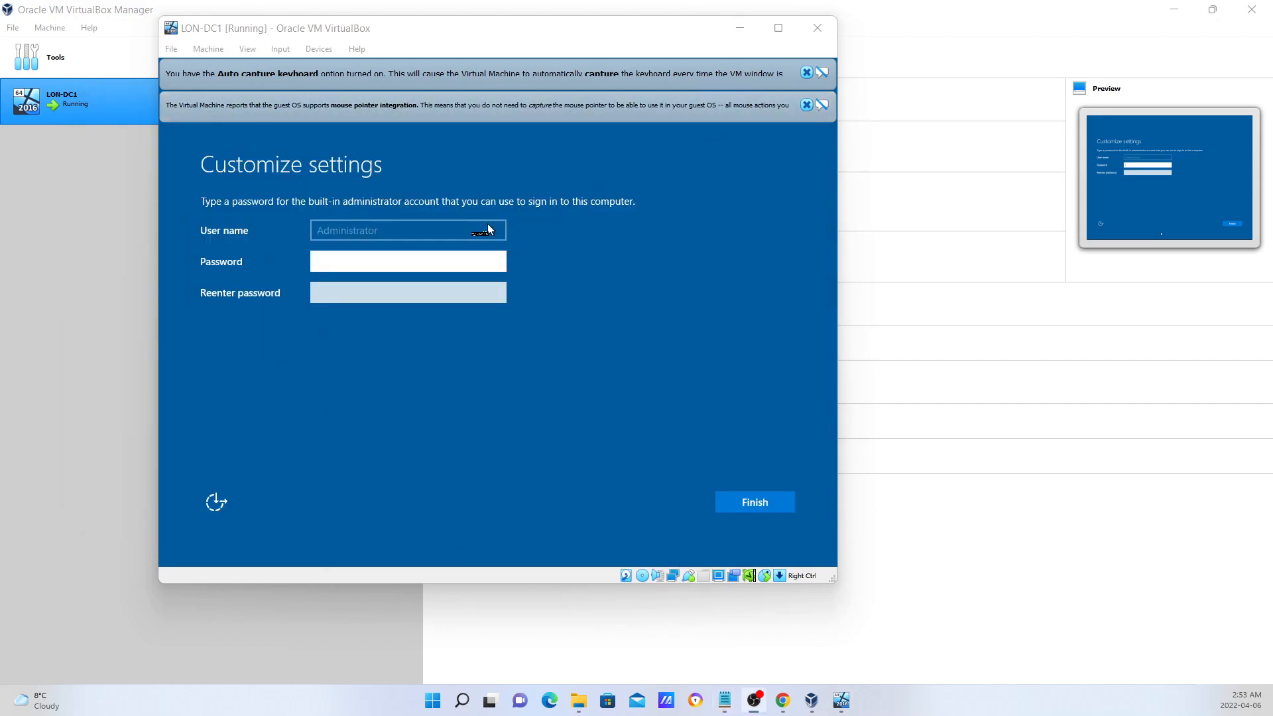
{"action": "left_click", "coordinate": [362, 260]}
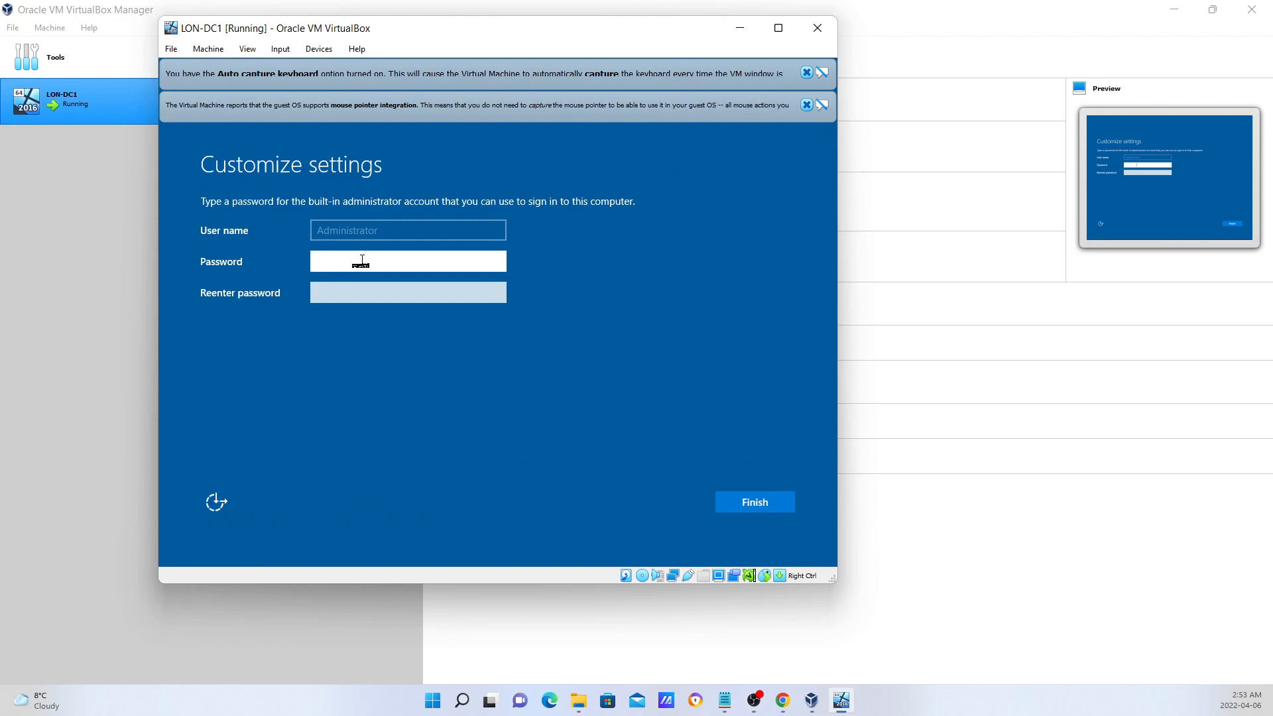
{"action": "type", "text": "P••••••"}
{"action": "left_click", "coordinate": [496, 261]}
{"action": "left_click", "coordinate": [496, 262]}
{"action": "left_click", "coordinate": [390, 294]}
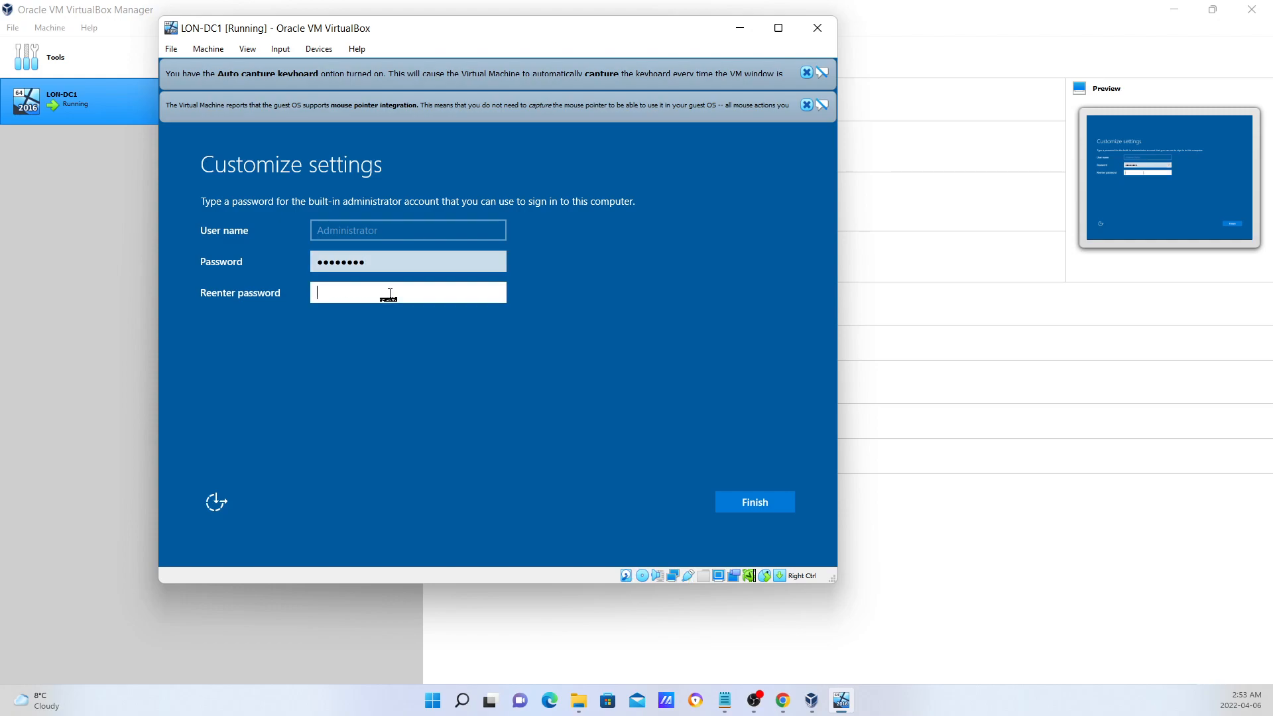
{"action": "type", "text": "Pa$$w0rd"}
{"action": "left_click", "coordinate": [496, 294]}
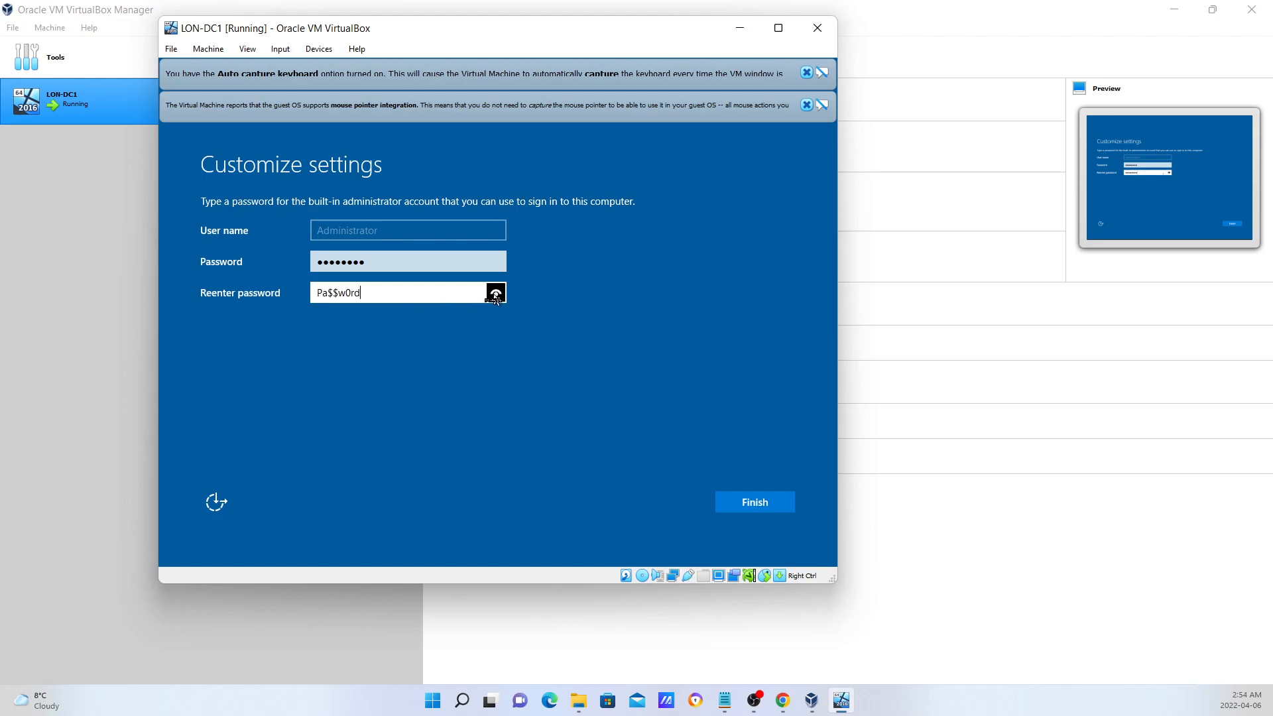
{"action": "left_click", "coordinate": [767, 507]}
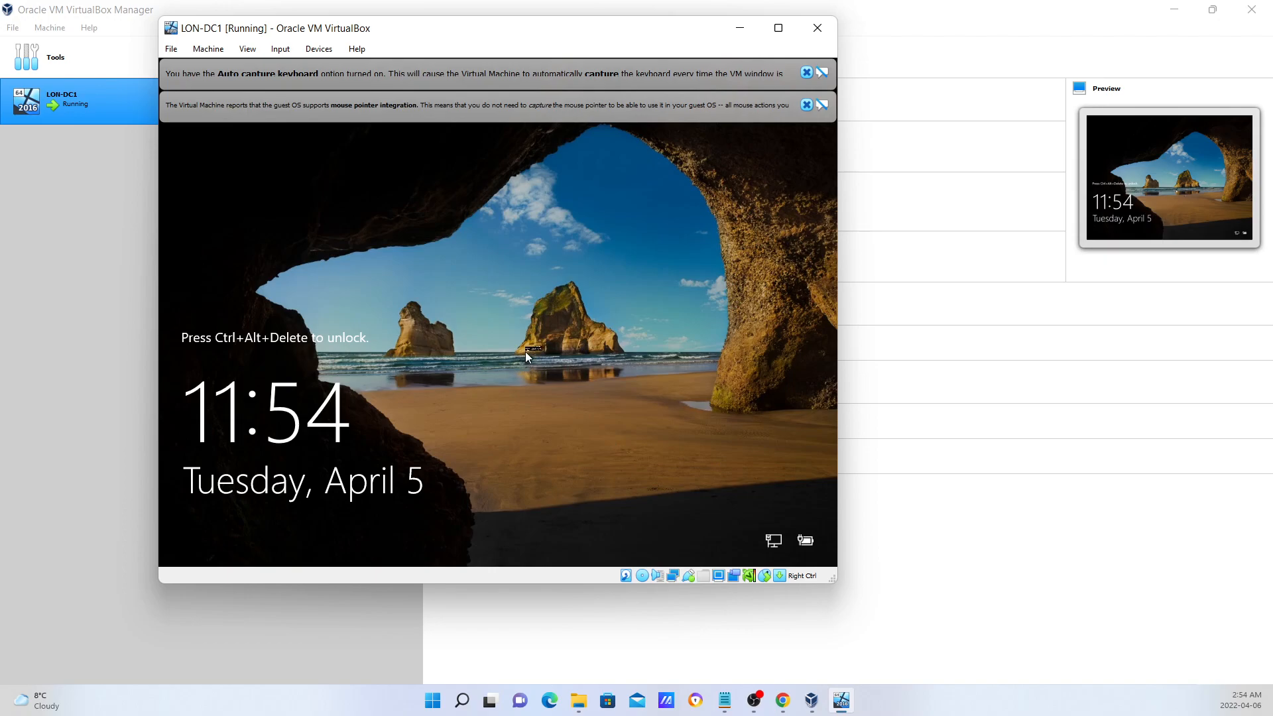
Dismiss the mouse-integration and keyboard auto-capture notices and enlarge the VM window.
{"action": "left_click", "coordinate": [806, 105]}
{"action": "left_click", "coordinate": [807, 73]}
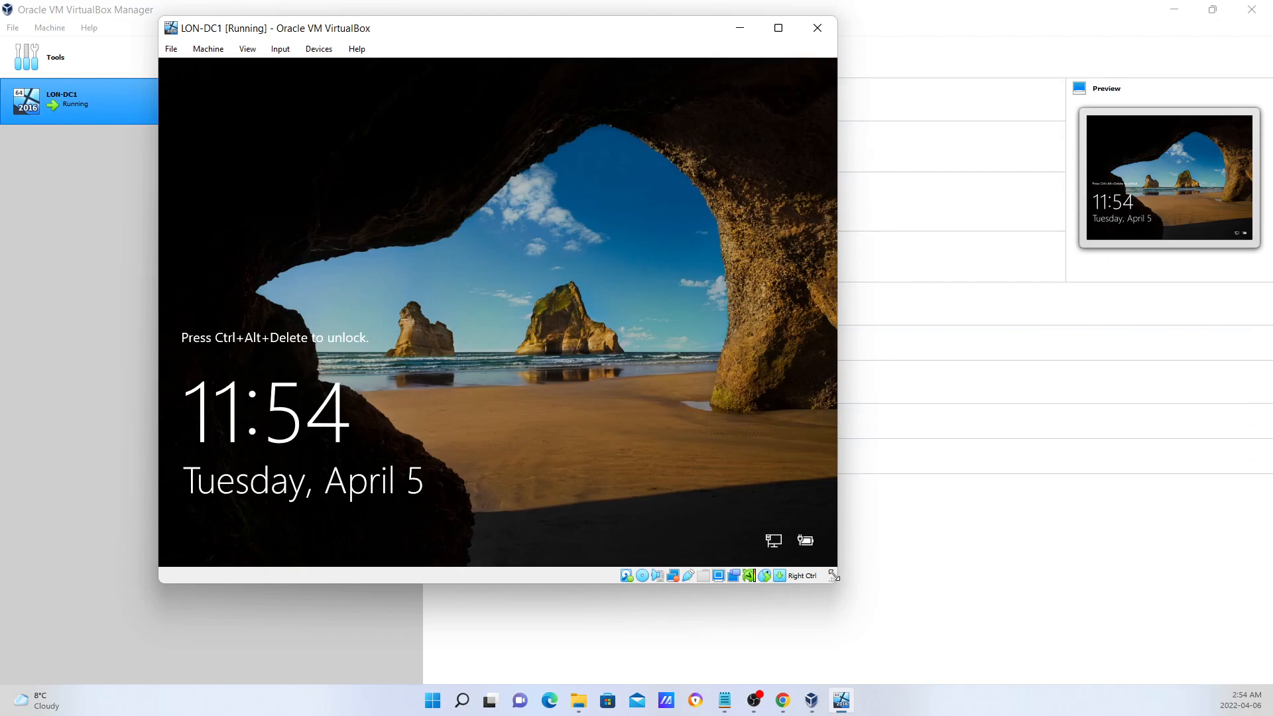
{"action": "left_click_drag", "start_coordinate": [836, 581], "coordinate": [952, 638]}
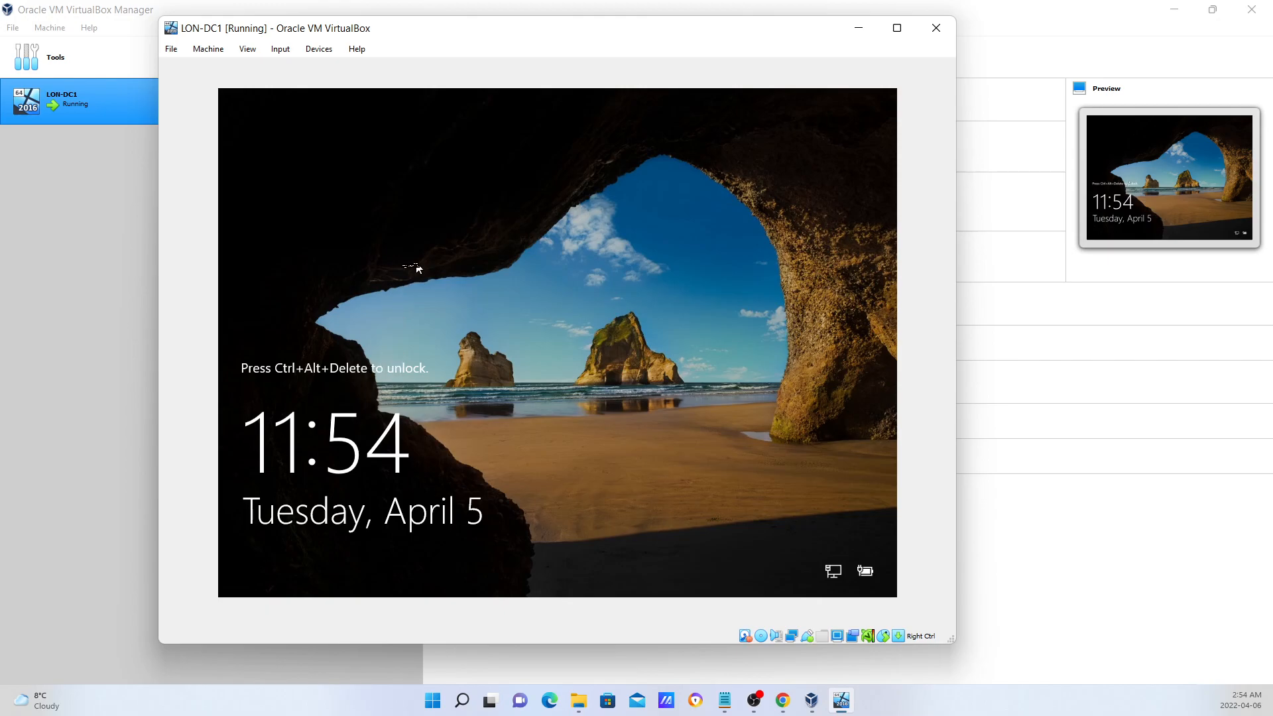
{"action": "left_click", "coordinate": [290, 50]}
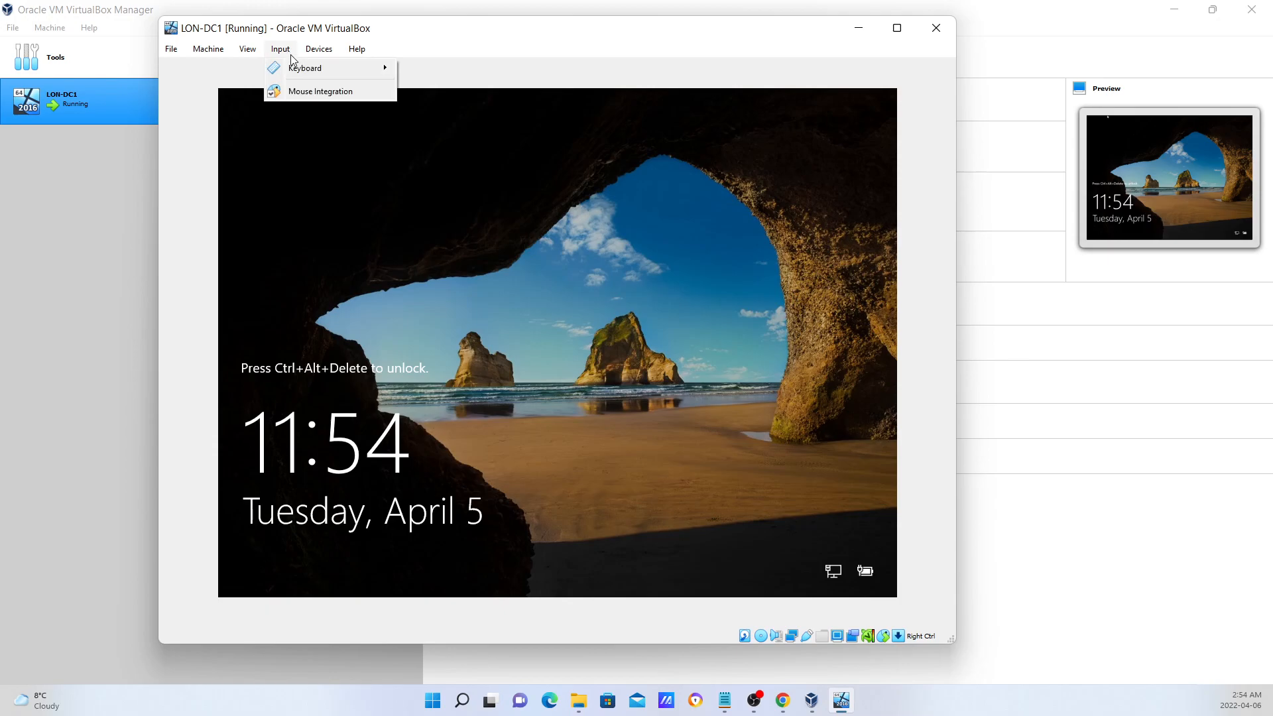
Send Ctrl-Alt-Del through Input > Keyboard and enter the Administrator password, checking it.
{"action": "mouse_move", "coordinate": [304, 68]}
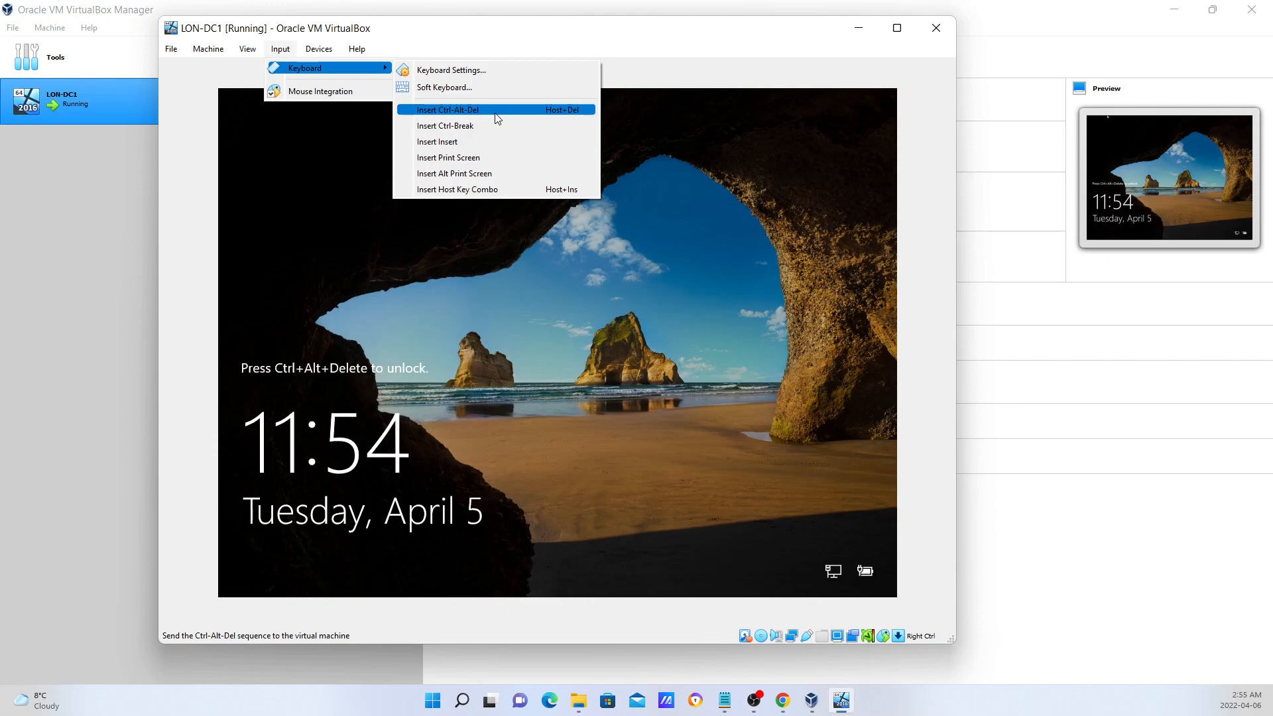
{"action": "left_click", "coordinate": [496, 114]}
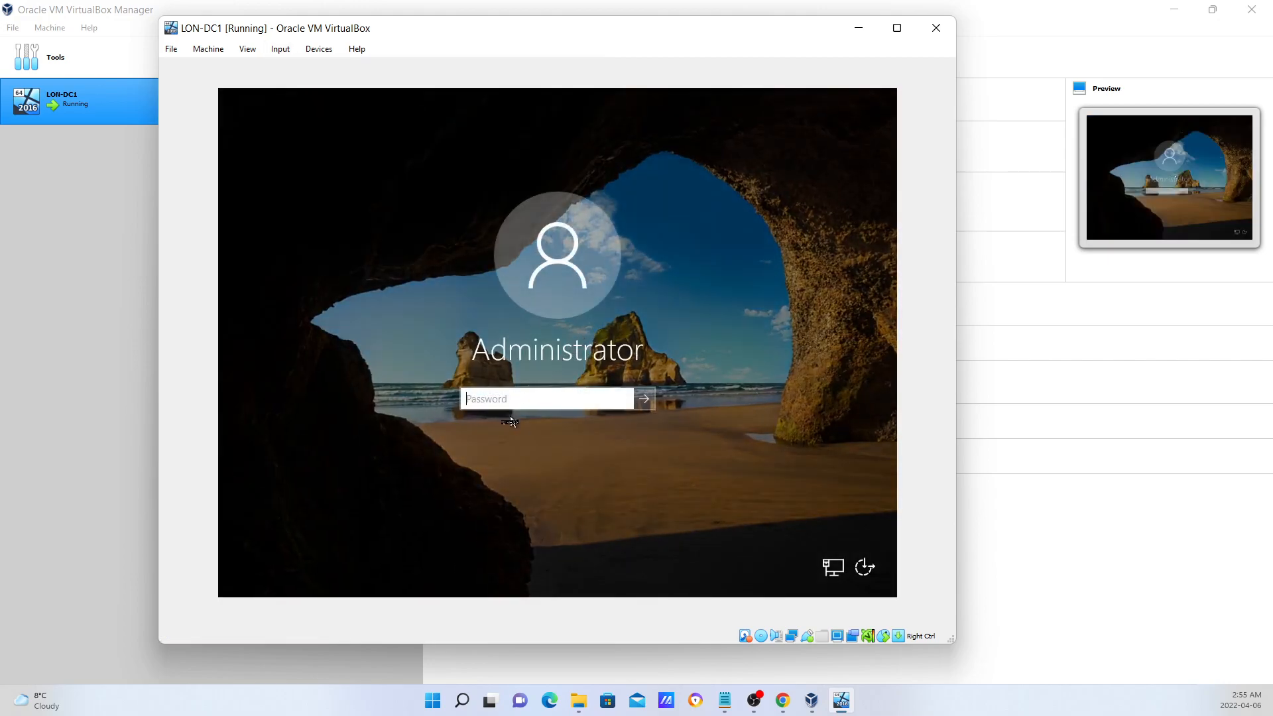
{"action": "type", "text": "P"}
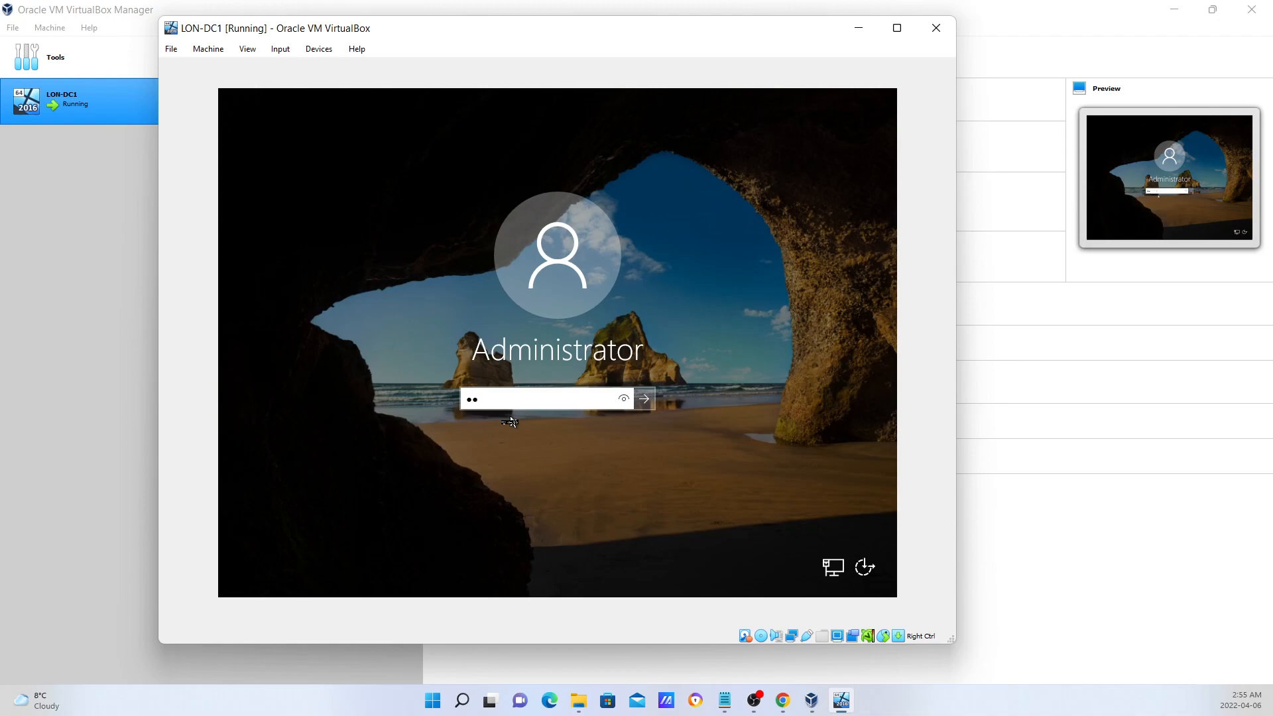
{"action": "type", "text": "•••••••"}
{"action": "left_click_drag", "start_coordinate": [625, 399], "coordinate": [626, 400]}
Sign in as Administrator and allow the PC to be discoverable on the network.
{"action": "left_click", "coordinate": [645, 399]}
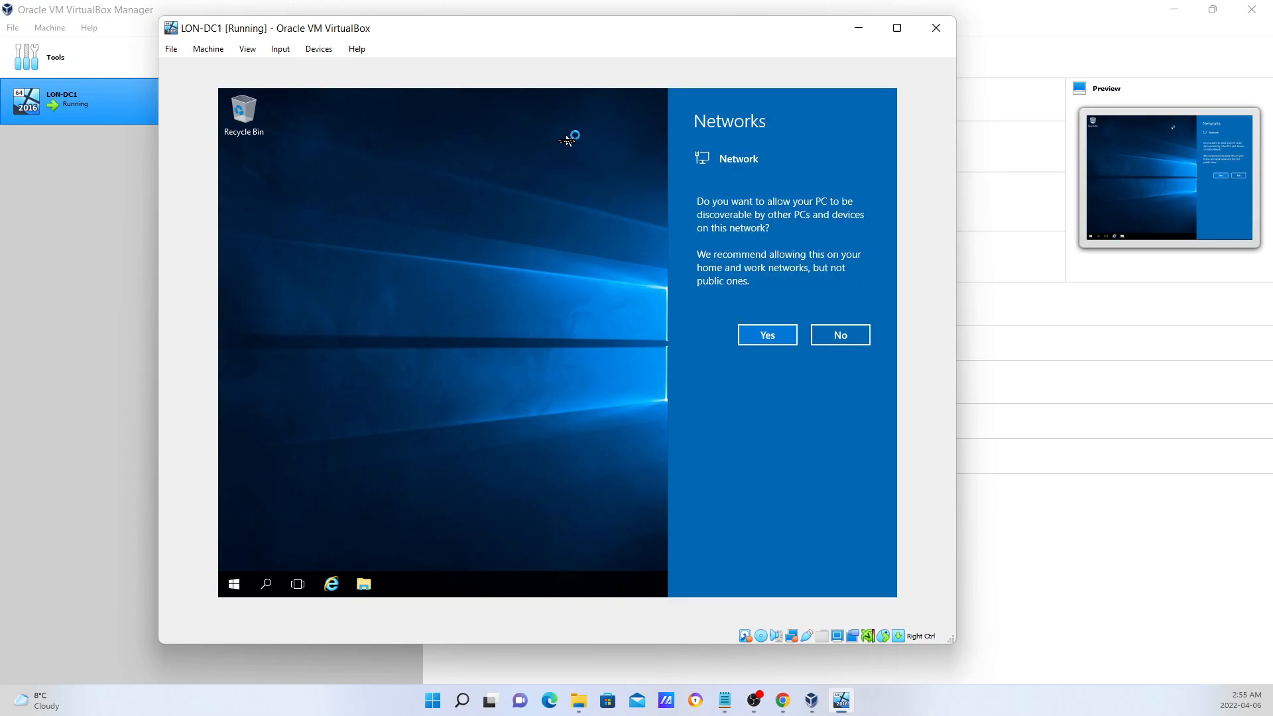
{"action": "left_click", "coordinate": [789, 338]}
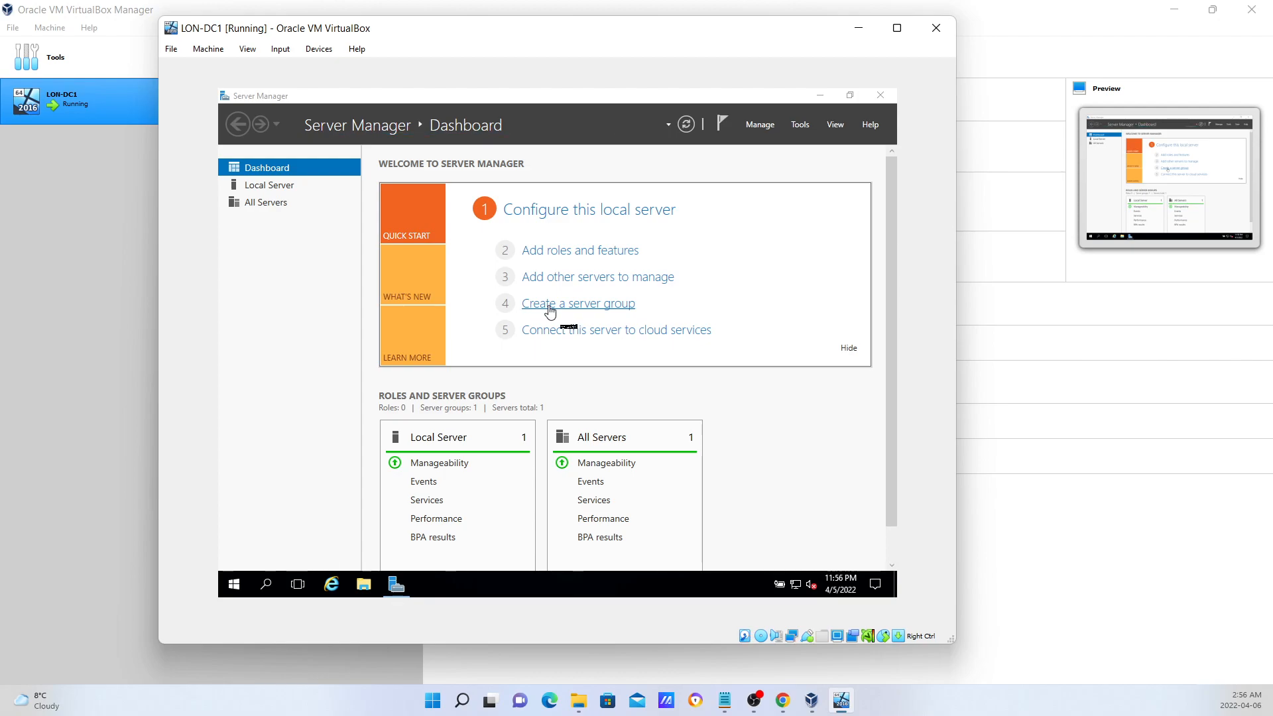
Wait for Server Manager to launch and show its Dashboard.
{"action": "mouse_move", "coordinate": [896, 28]}
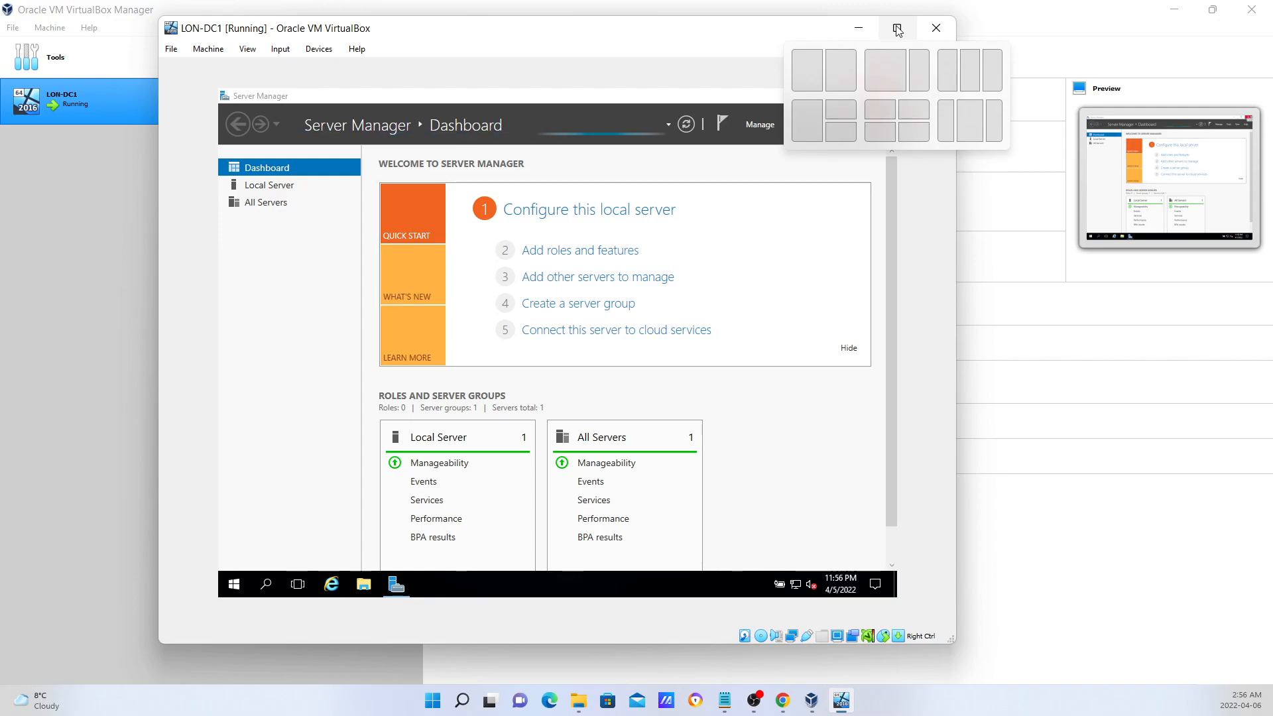
Maximize the VirtualBox window, then maximize Server Manager within the guest desktop.
{"action": "left_click", "coordinate": [896, 28]}
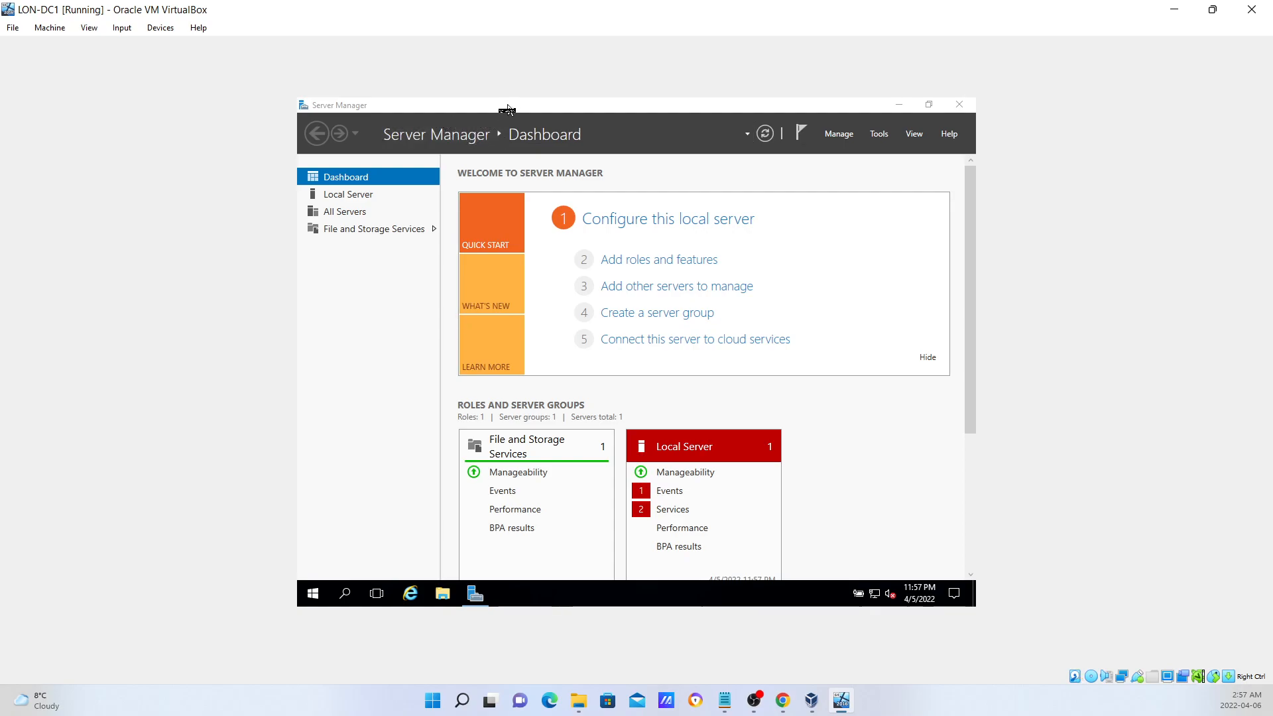
{"action": "left_click_drag", "start_coordinate": [507, 106], "coordinate": [541, 132]}
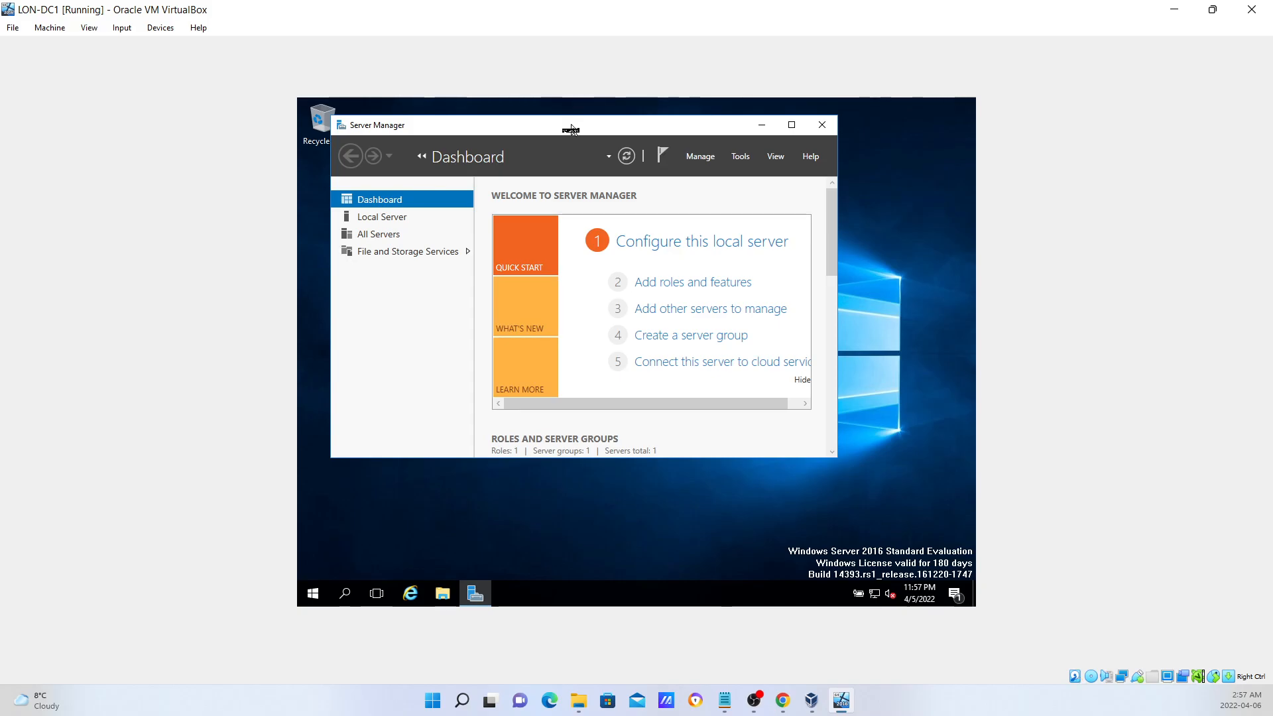
{"action": "double_click", "coordinate": [571, 128]}
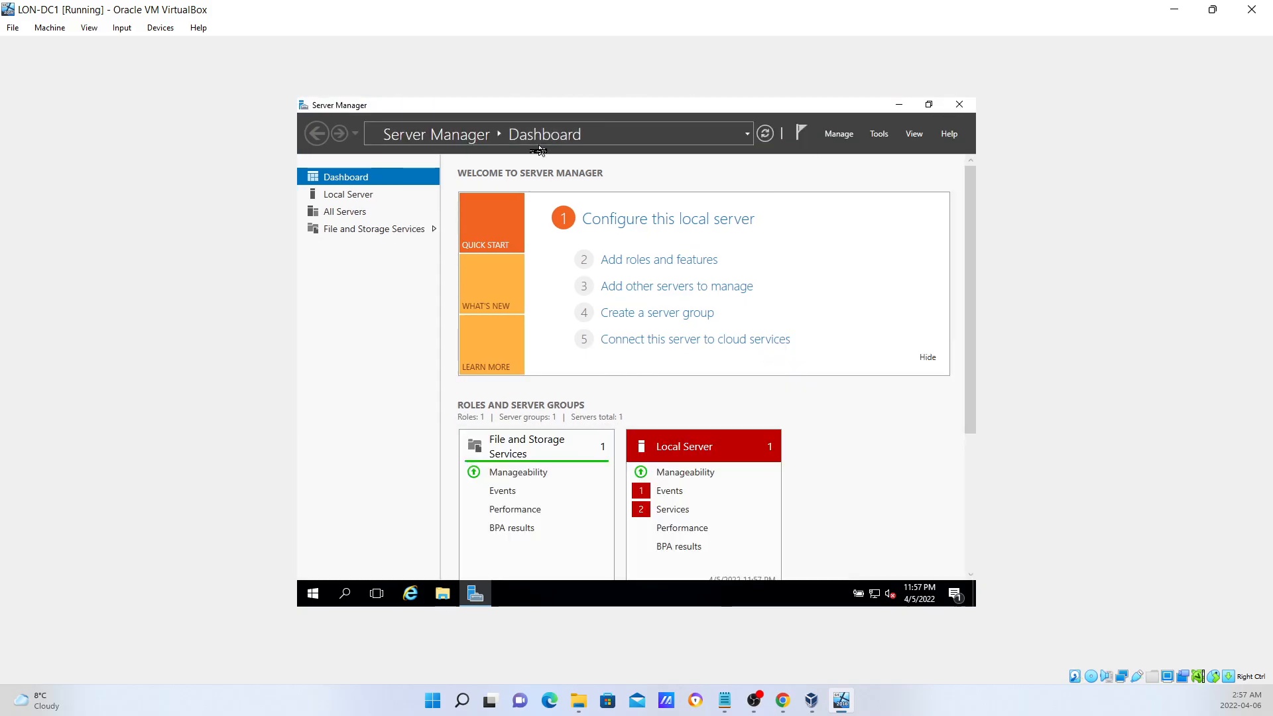
View the Local Server properties and open the Date and Time settings via the Time zone link.
{"action": "left_click", "coordinate": [344, 196]}
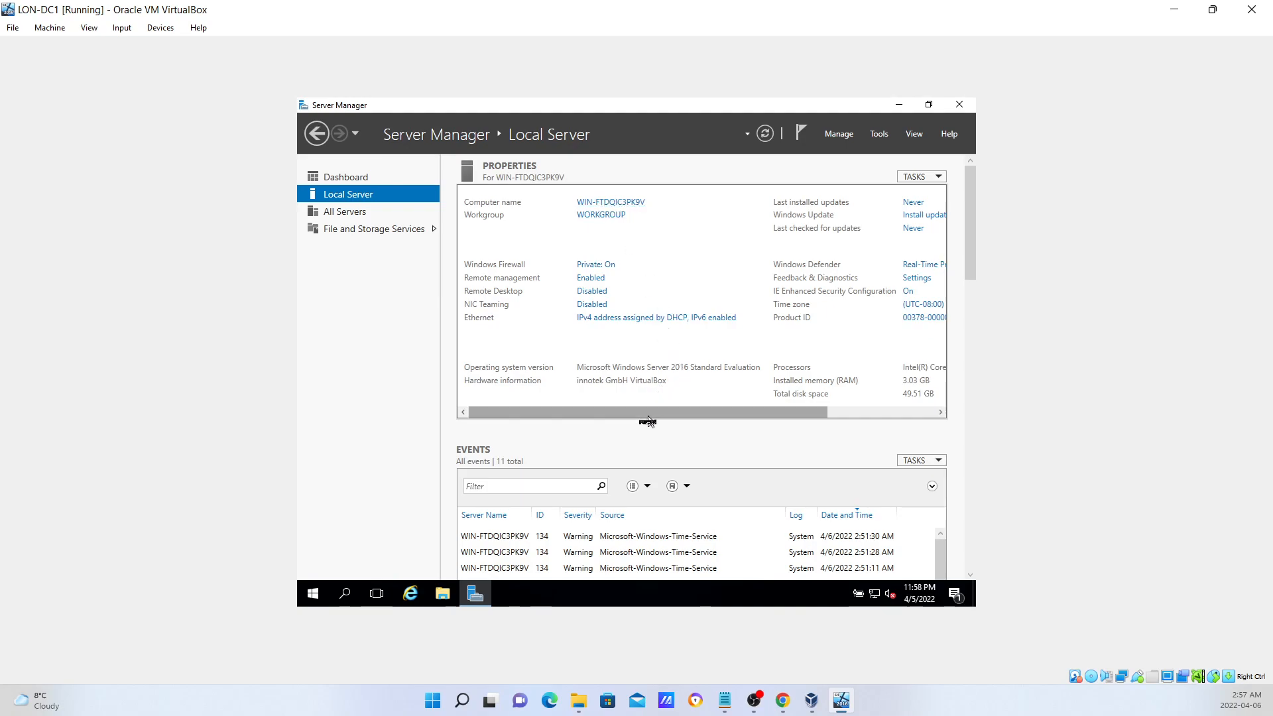
{"action": "left_click_drag", "start_coordinate": [650, 412], "coordinate": [770, 438]}
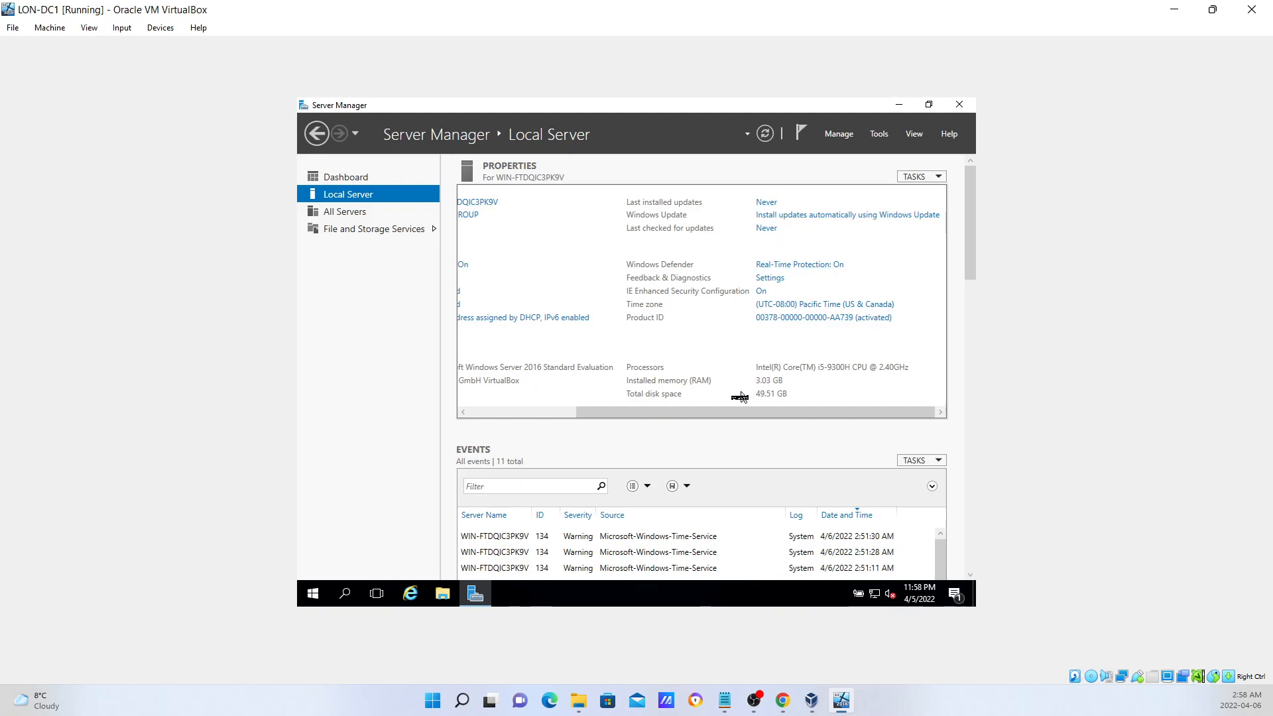
{"action": "left_click_drag", "start_coordinate": [709, 418], "coordinate": [753, 435]}
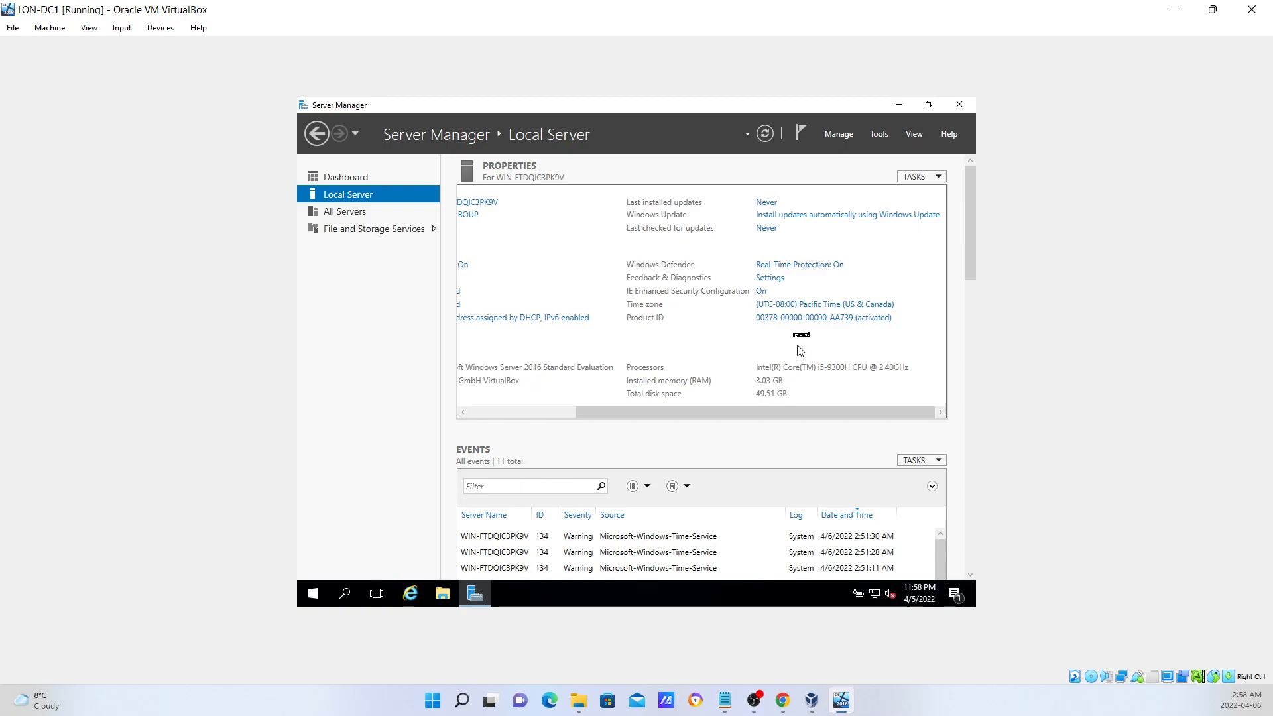
{"action": "left_click", "coordinate": [800, 305]}
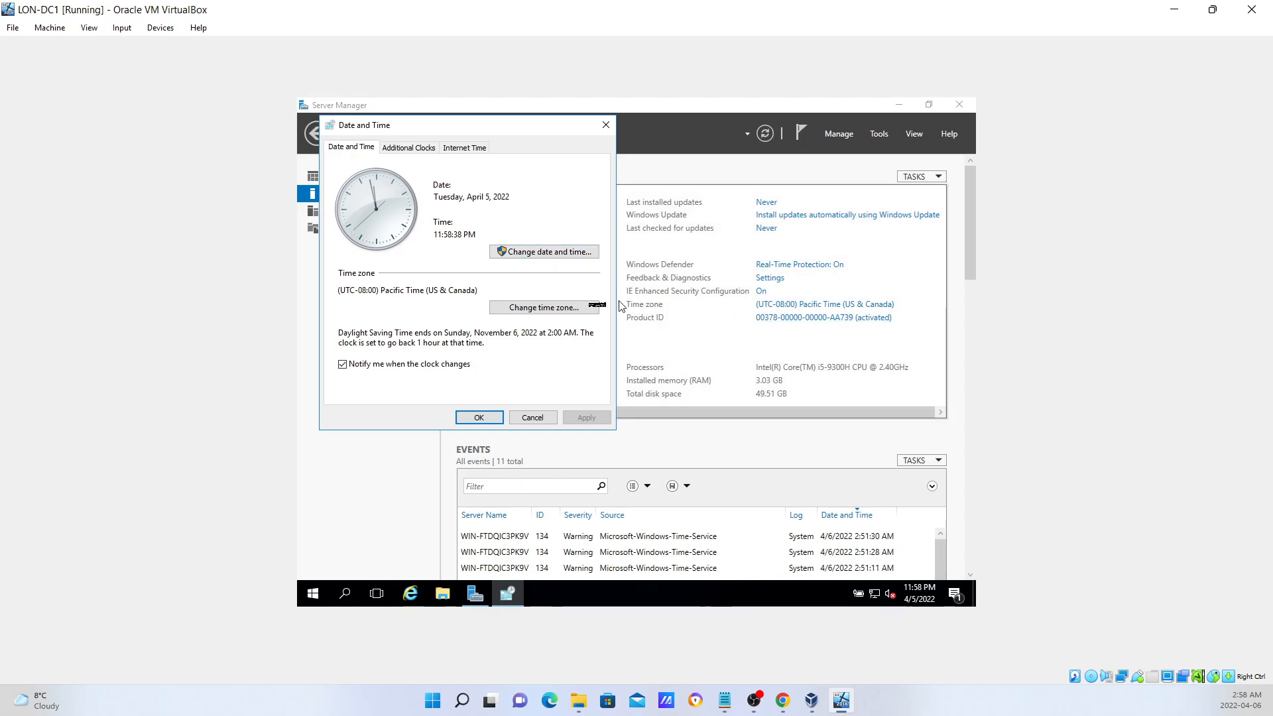
Change the server's time zone to (UTC-05:00) Eastern Time (US & Canada).
{"action": "left_click", "coordinate": [605, 125]}
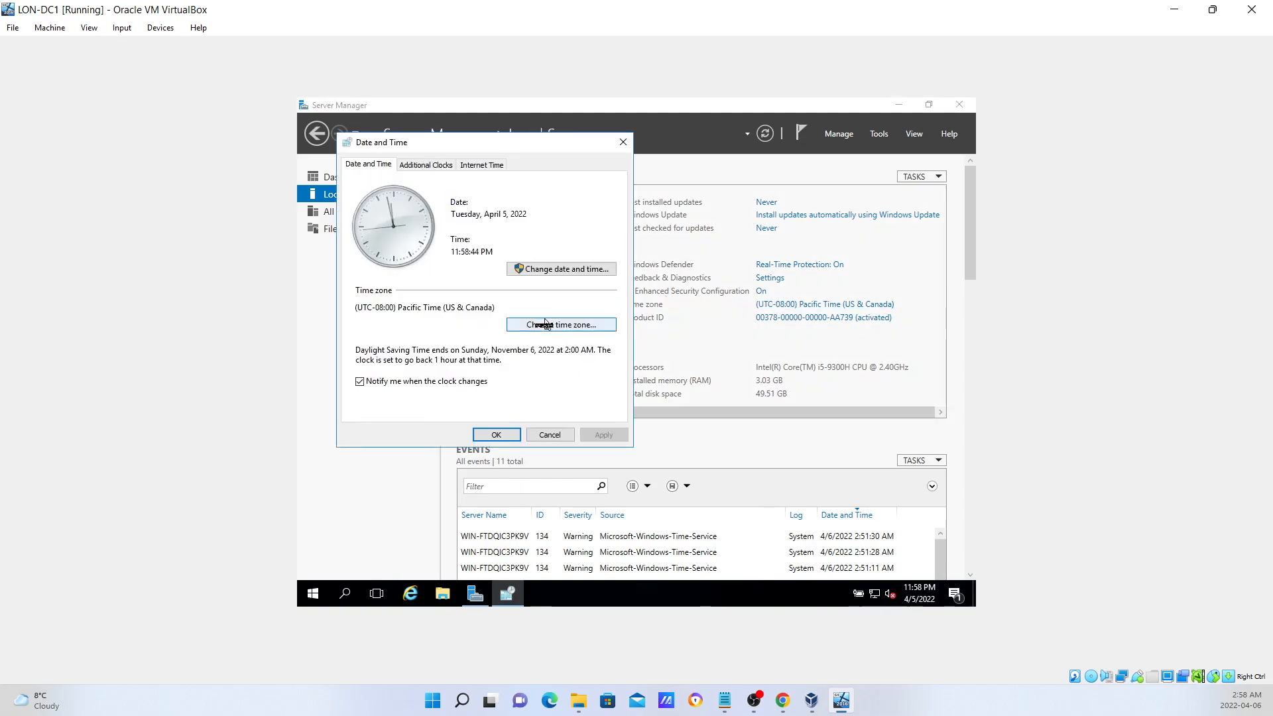
{"action": "left_click", "coordinate": [544, 326]}
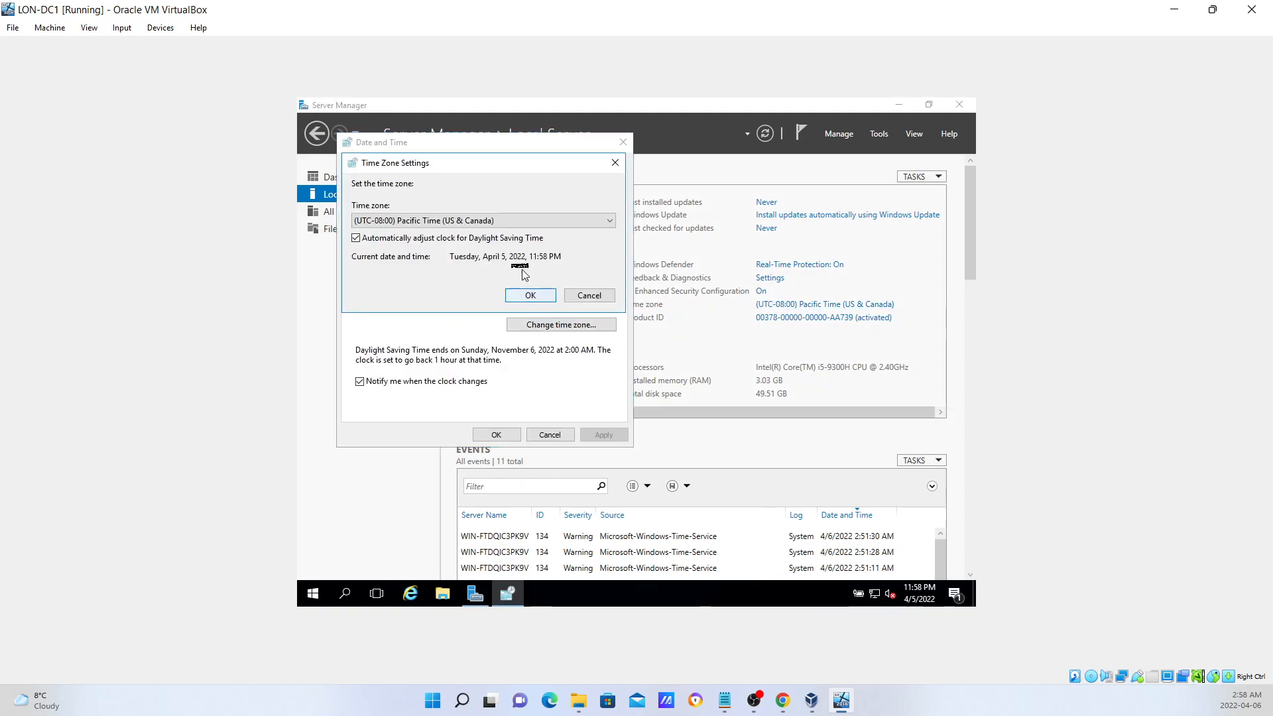
{"action": "left_click", "coordinate": [507, 222]}
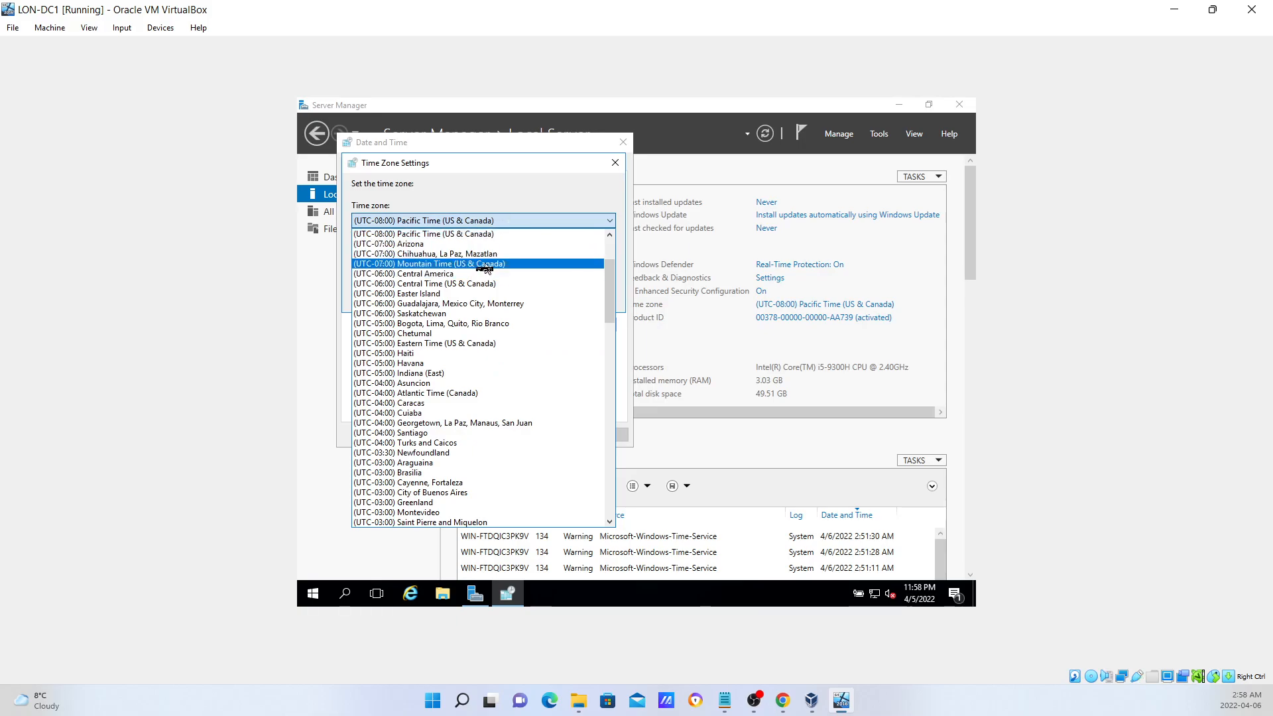
{"action": "left_click", "coordinate": [476, 344]}
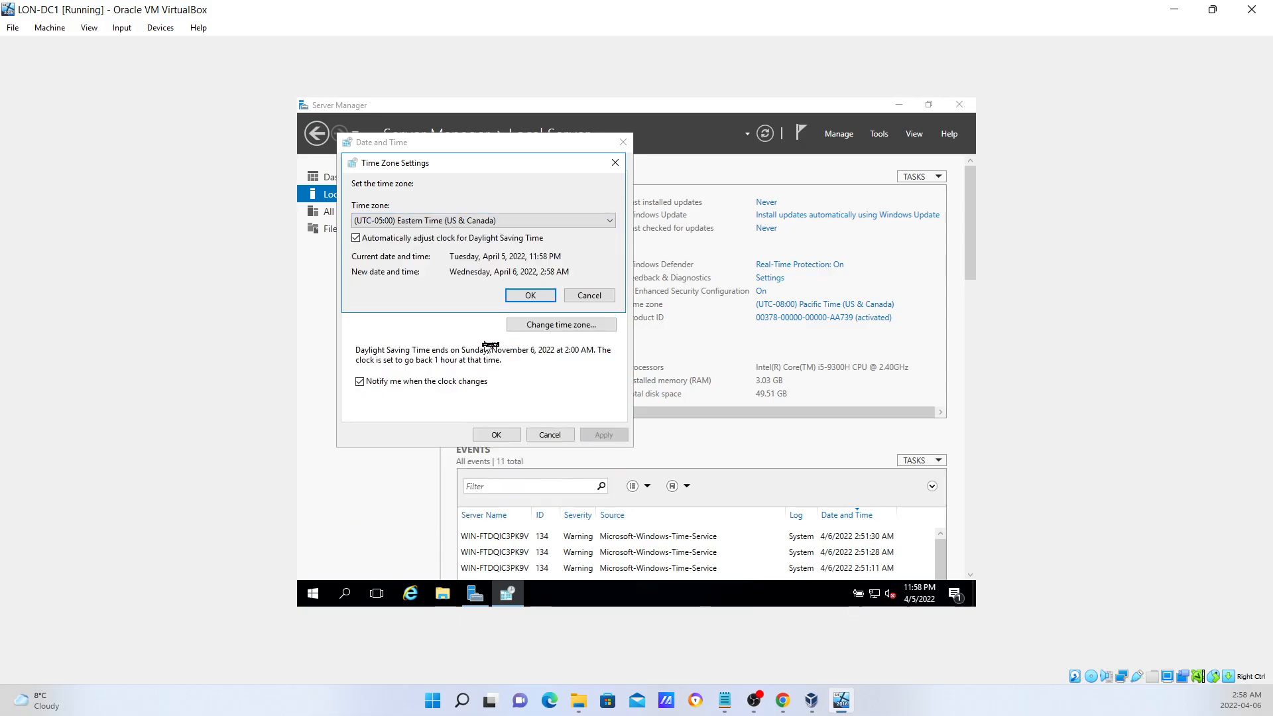
{"action": "left_click", "coordinate": [526, 296]}
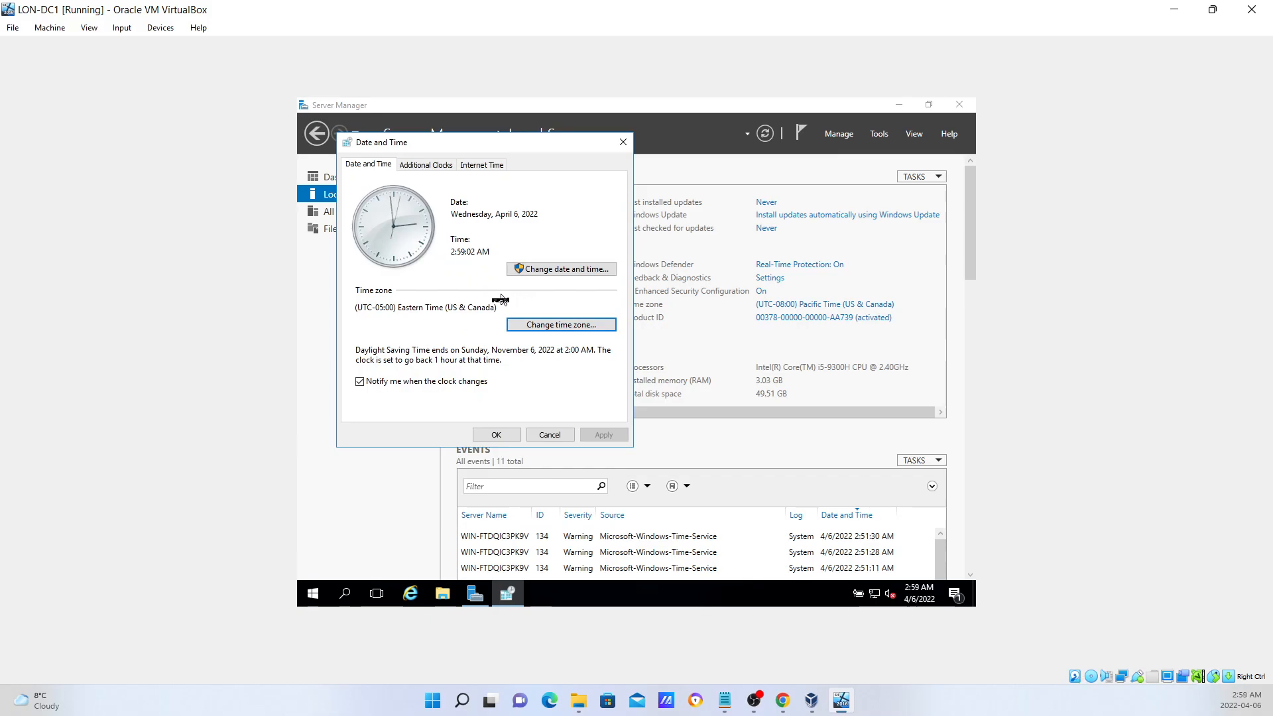
{"action": "left_click", "coordinate": [497, 436]}
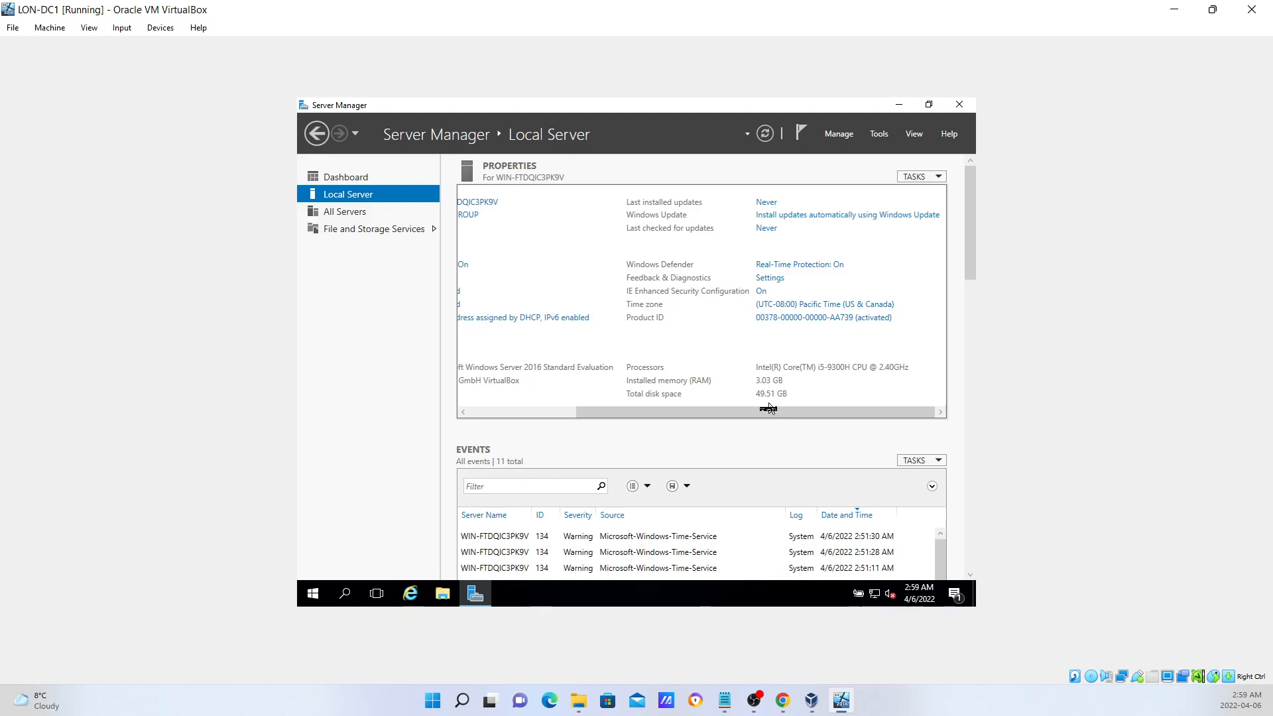
{"action": "left_click_drag", "start_coordinate": [763, 415], "coordinate": [625, 406]}
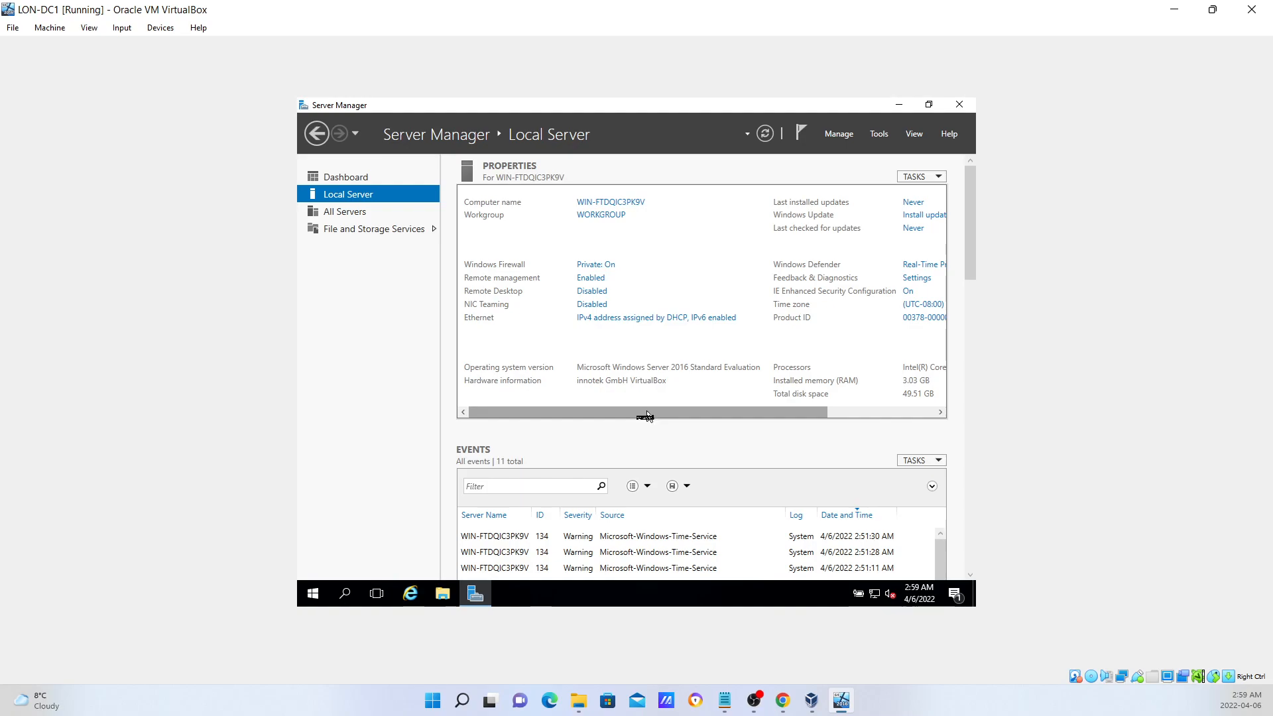
{"action": "left_click_drag", "start_coordinate": [647, 412], "coordinate": [794, 443]}
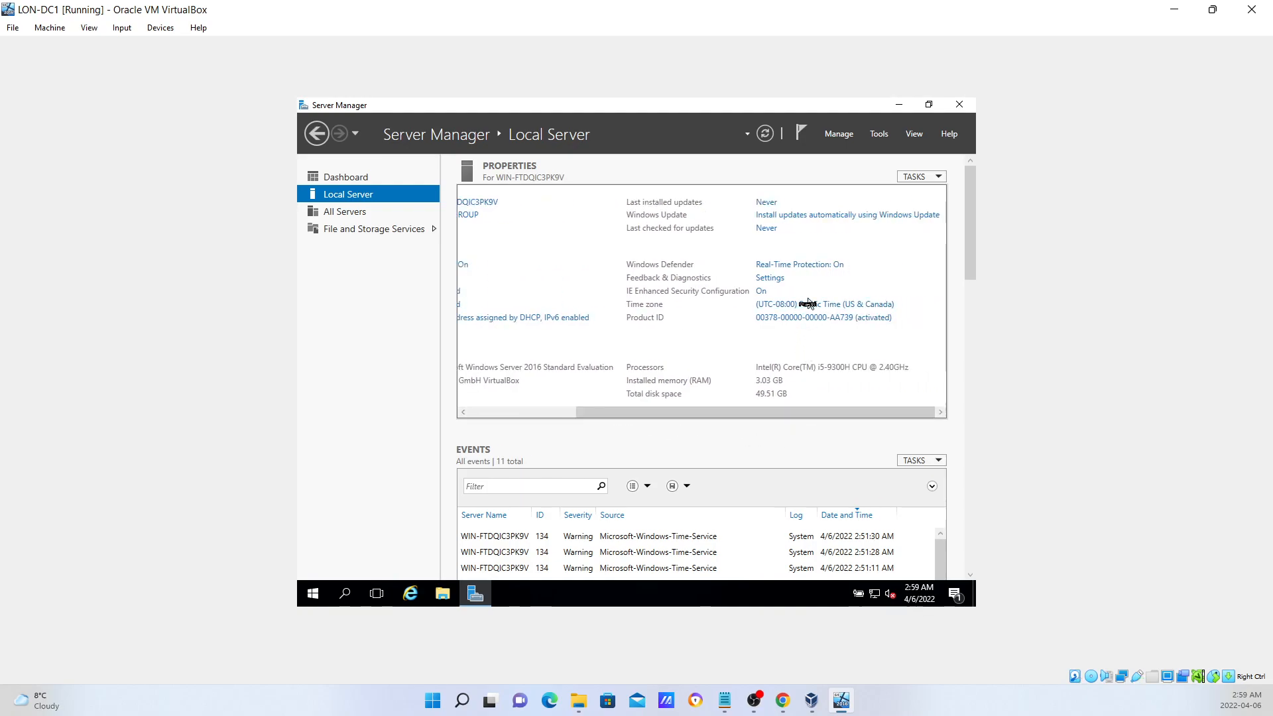
{"action": "left_click_drag", "start_coordinate": [708, 412], "coordinate": [556, 389]}
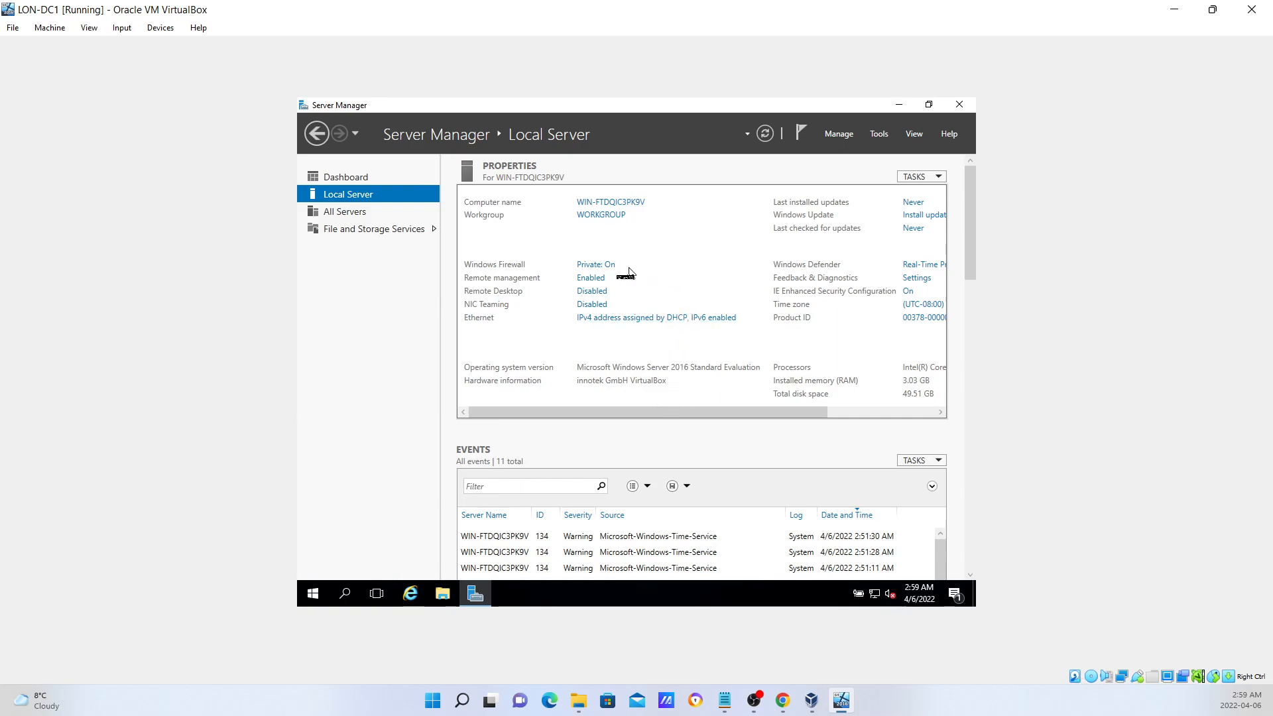
{"action": "left_click_drag", "start_coordinate": [696, 414], "coordinate": [803, 414]}
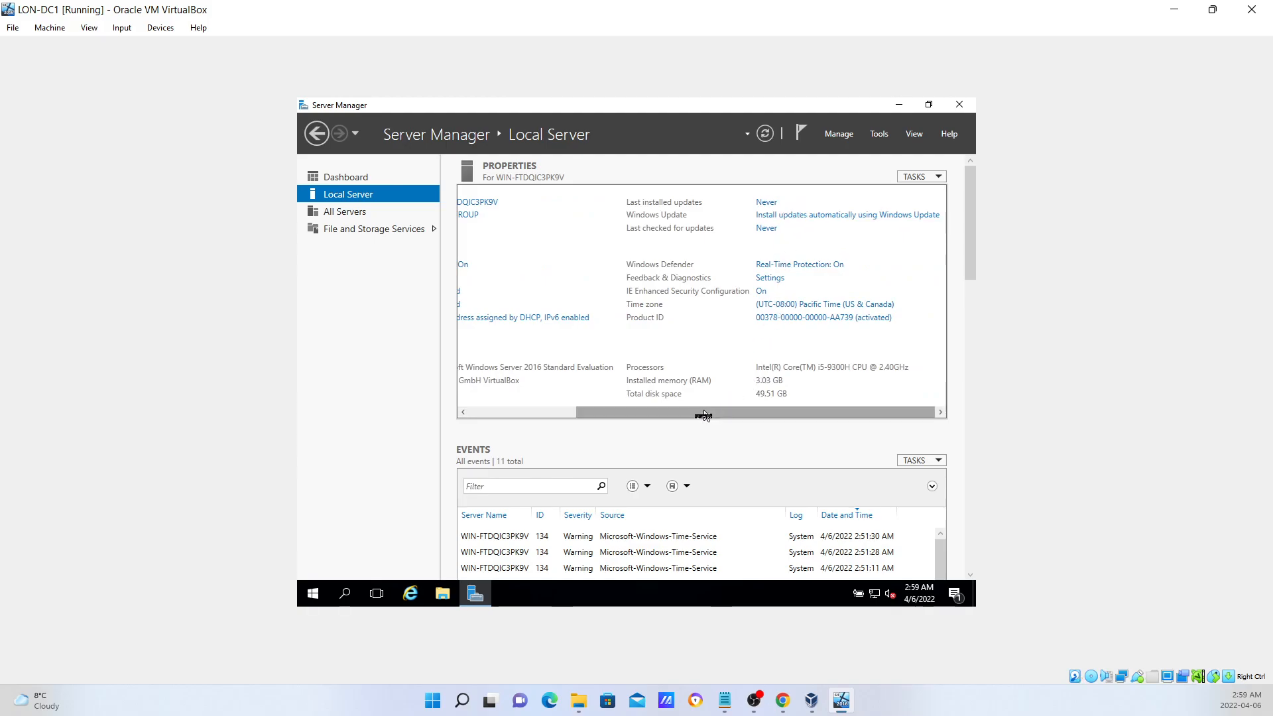
{"action": "left_click_drag", "start_coordinate": [700, 411], "coordinate": [596, 398]}
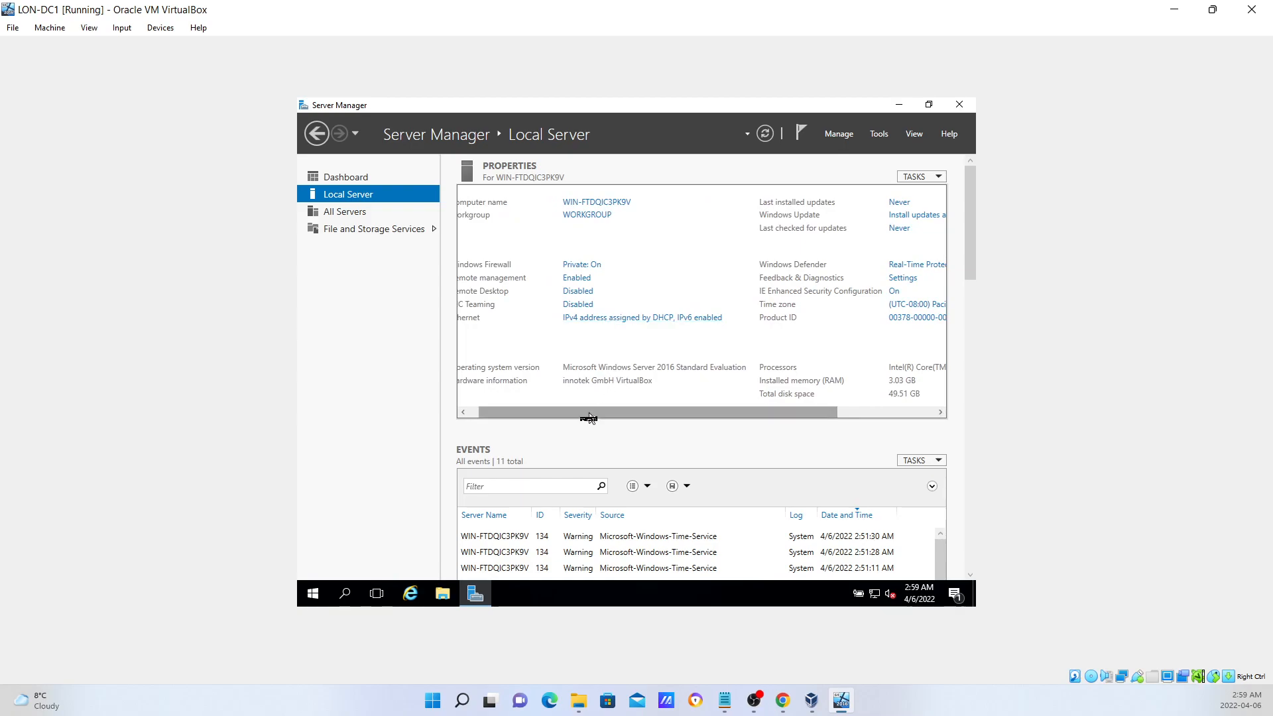
{"action": "left_click_drag", "start_coordinate": [588, 418], "coordinate": [547, 406]}
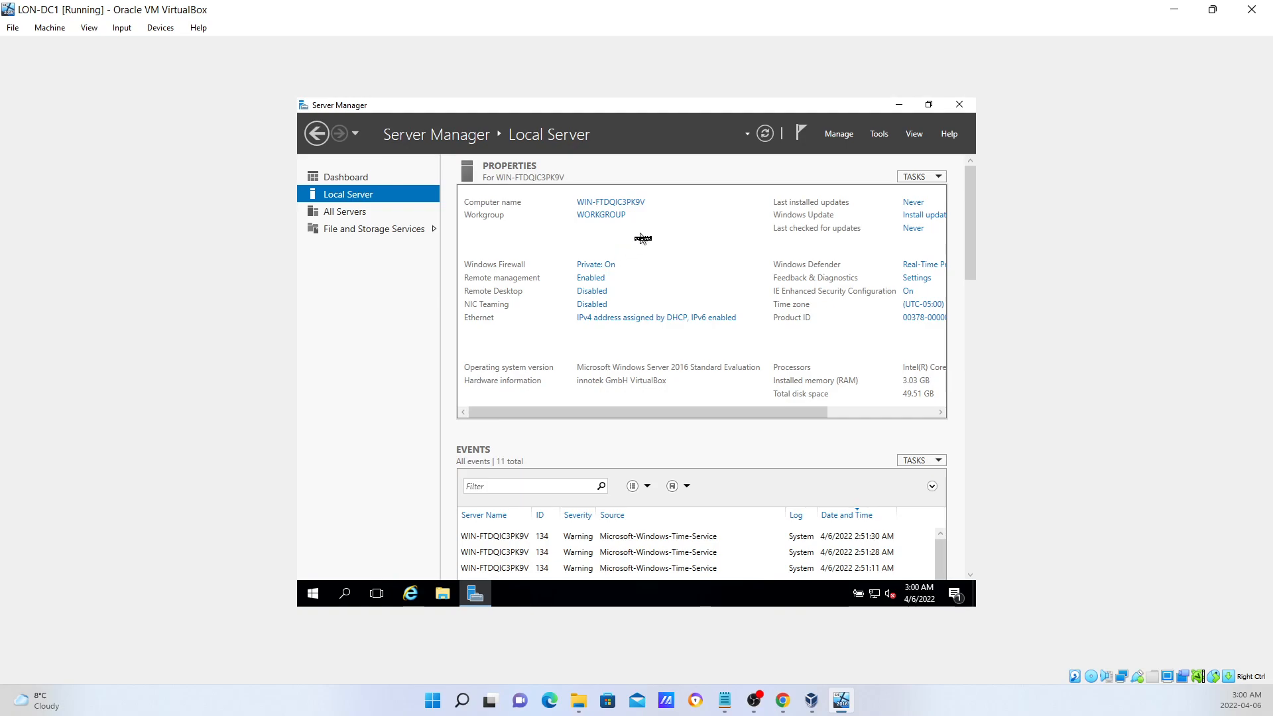
Rename the computer to LON-DC1 and restart the server to apply it.
{"action": "left_click", "coordinate": [611, 203]}
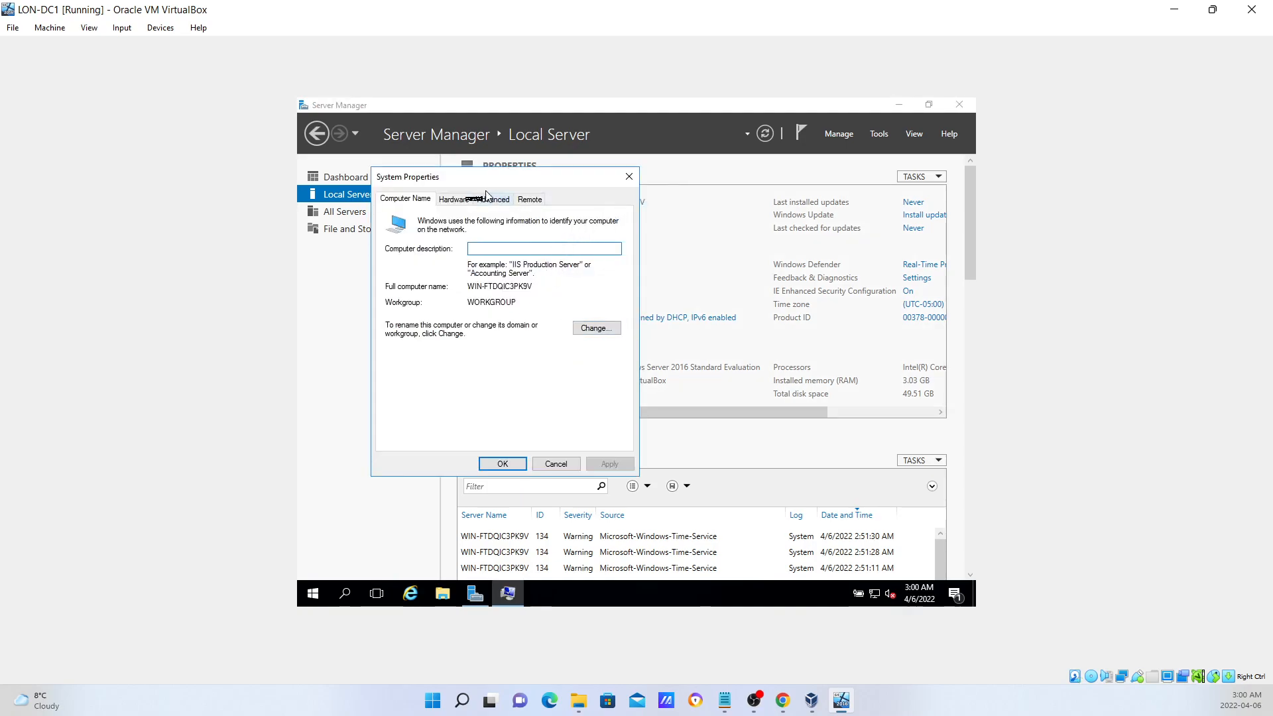
{"action": "left_click", "coordinate": [594, 328]}
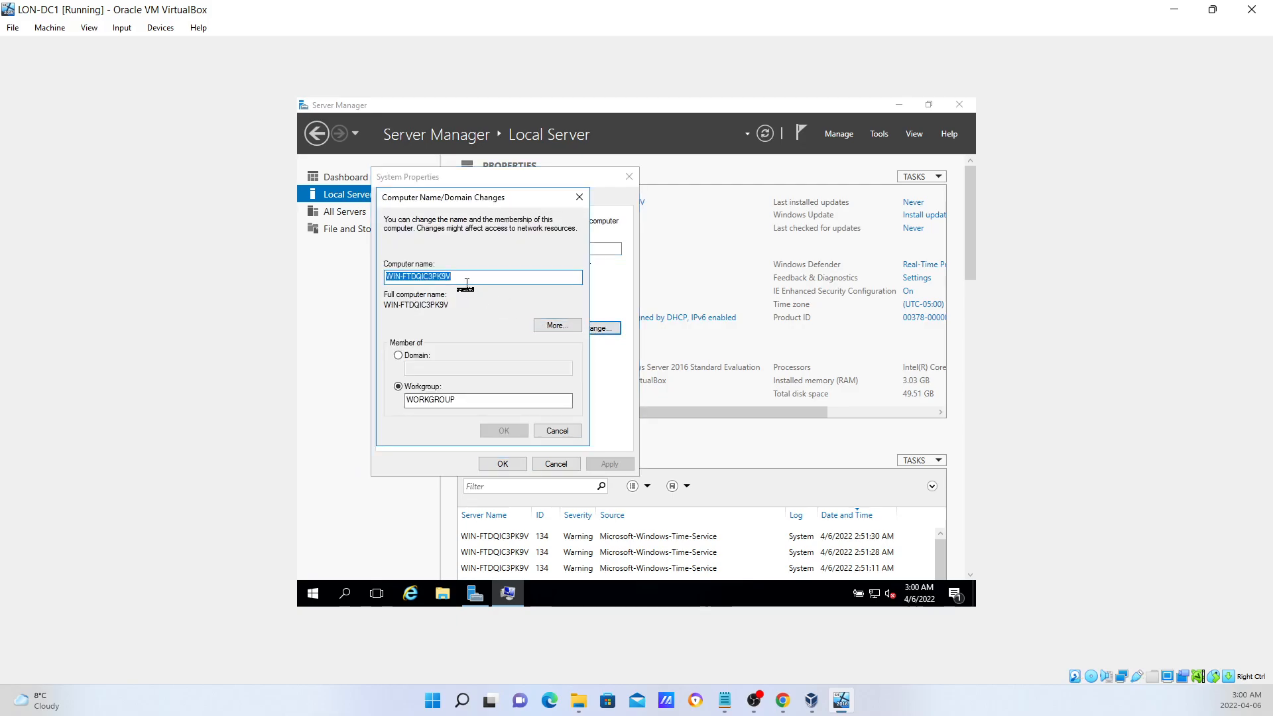
{"action": "type", "text": "LON-DC1"}
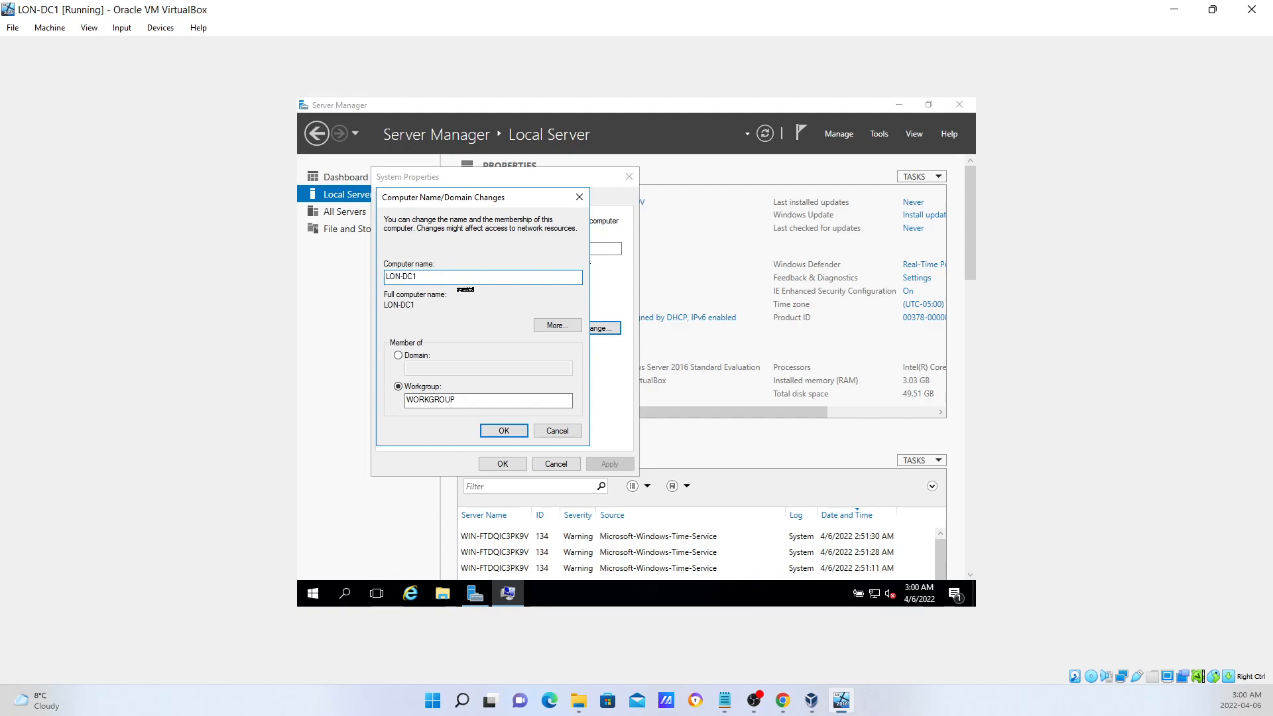
{"action": "left_click", "coordinate": [514, 431]}
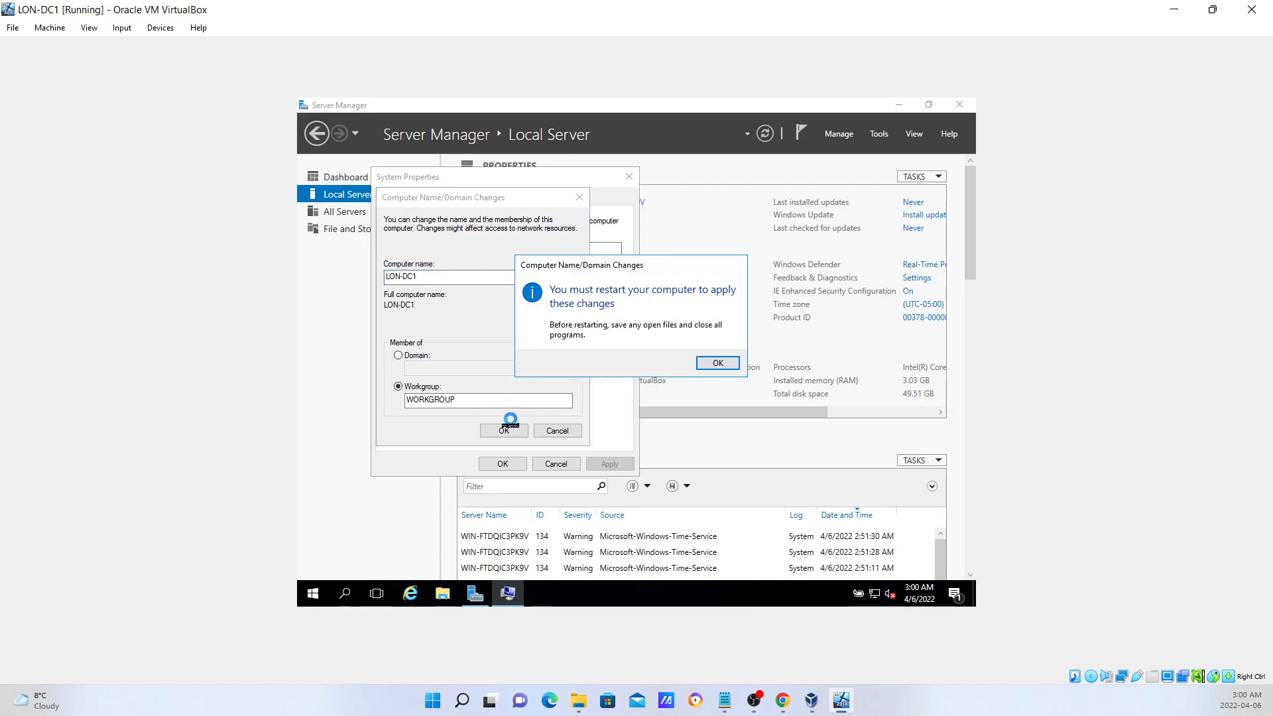
{"action": "left_click", "coordinate": [716, 365]}
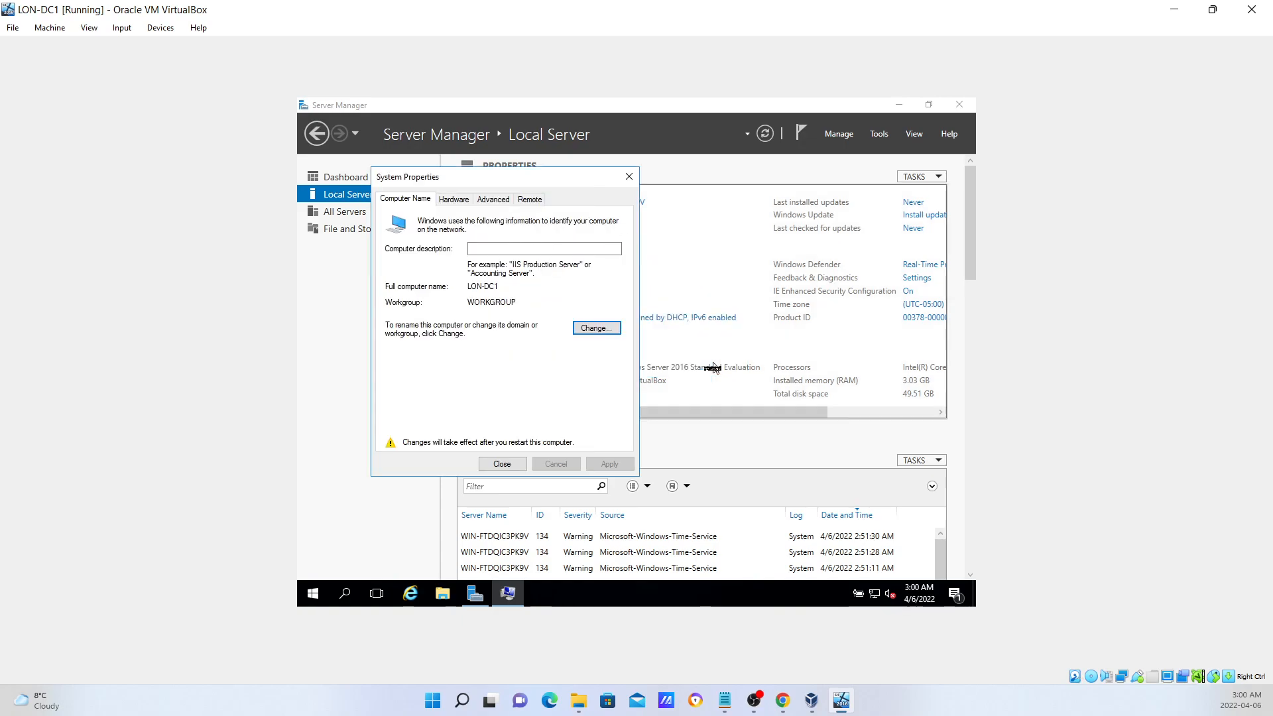
{"action": "left_click", "coordinate": [496, 464]}
{"action": "left_click", "coordinate": [643, 358]}
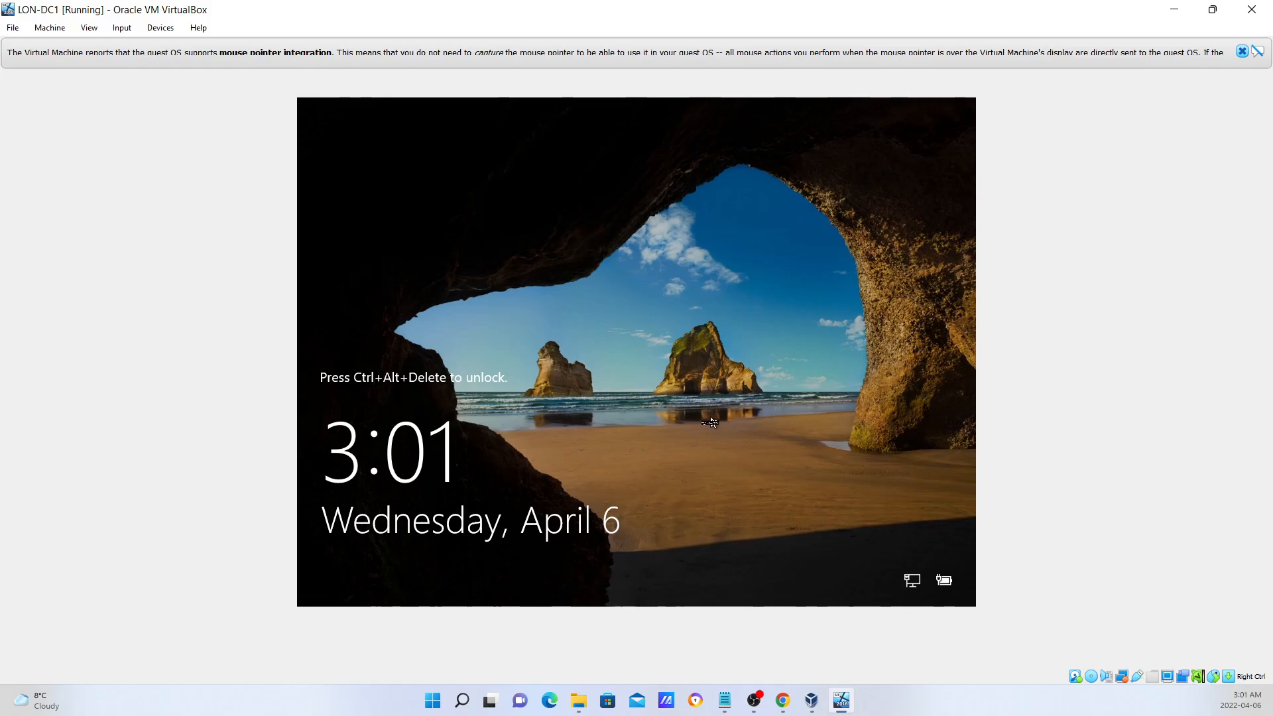
Unlock the server with Ctrl+Alt+Del and sign in with the Administrator password.
{"action": "key", "text": "ctrl+alt+Delete"}
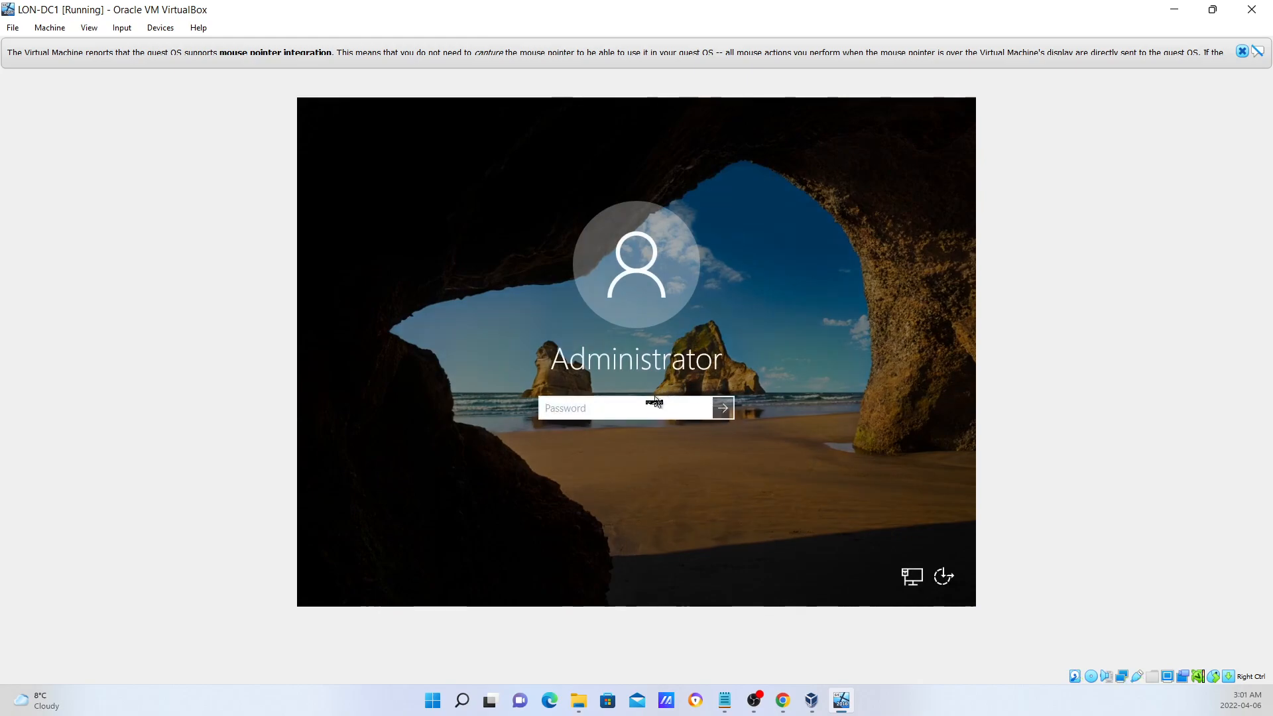
{"action": "type", "text": "Pa$$w0rd"}
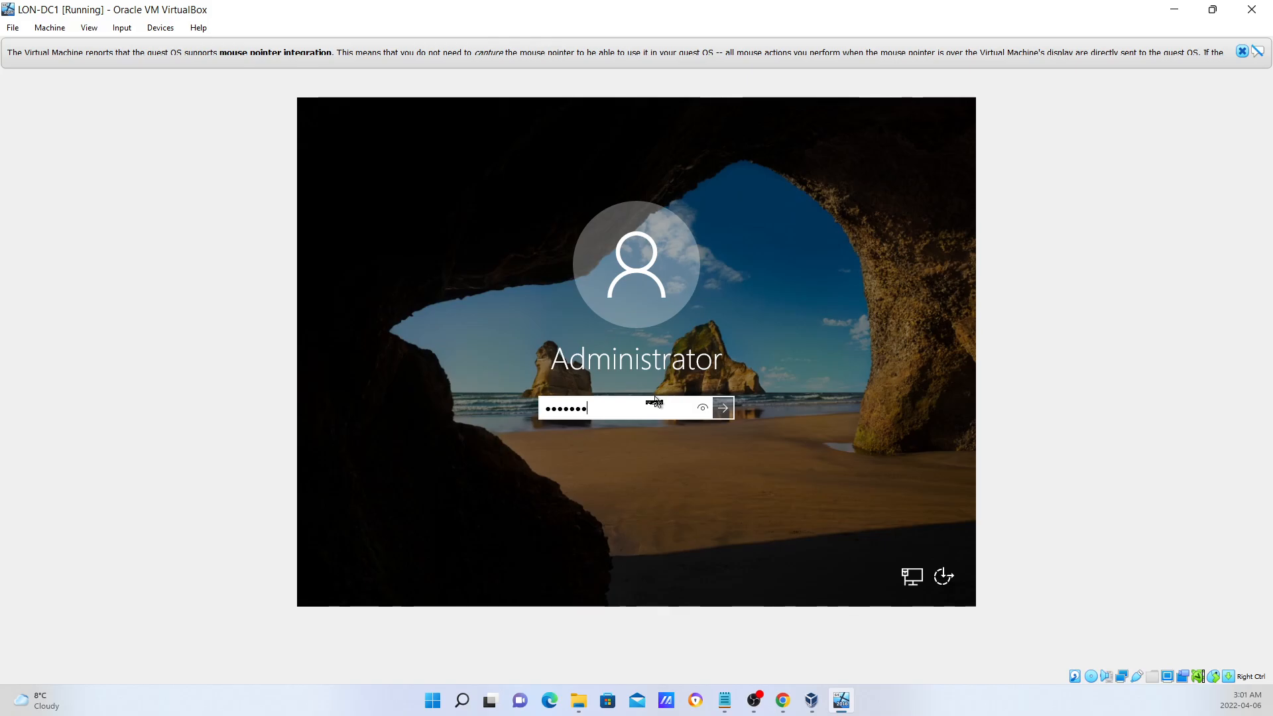
{"action": "key", "text": "Return"}
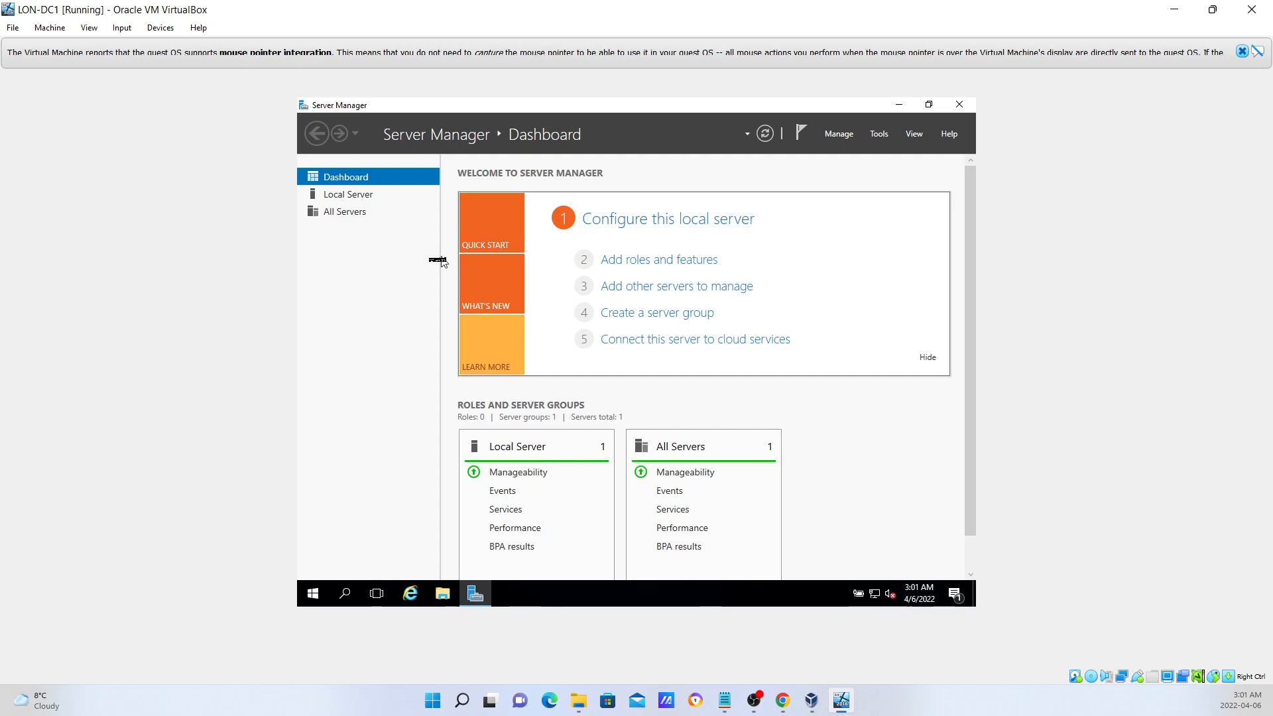
Show LON-DC1's Local Server properties and scroll across to confirm the (UTC-05:00) Eastern time zone.
{"action": "left_click", "coordinate": [357, 195]}
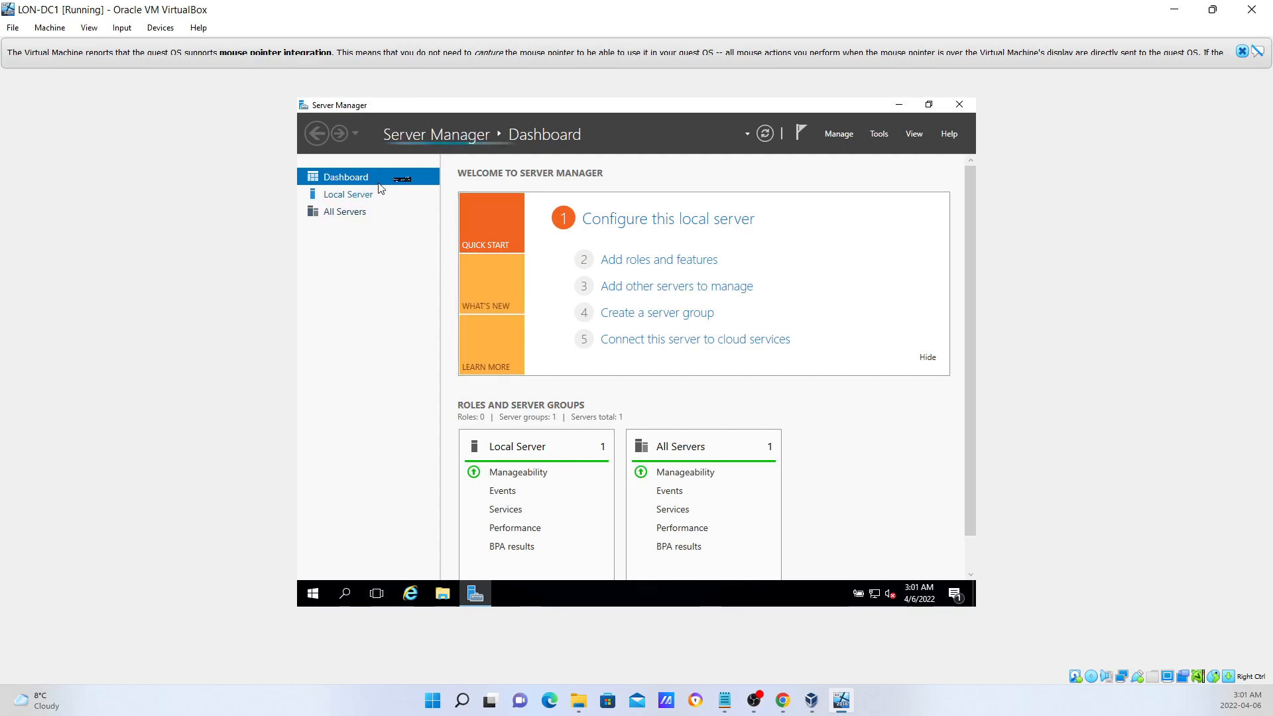
{"action": "left_click", "coordinate": [343, 197]}
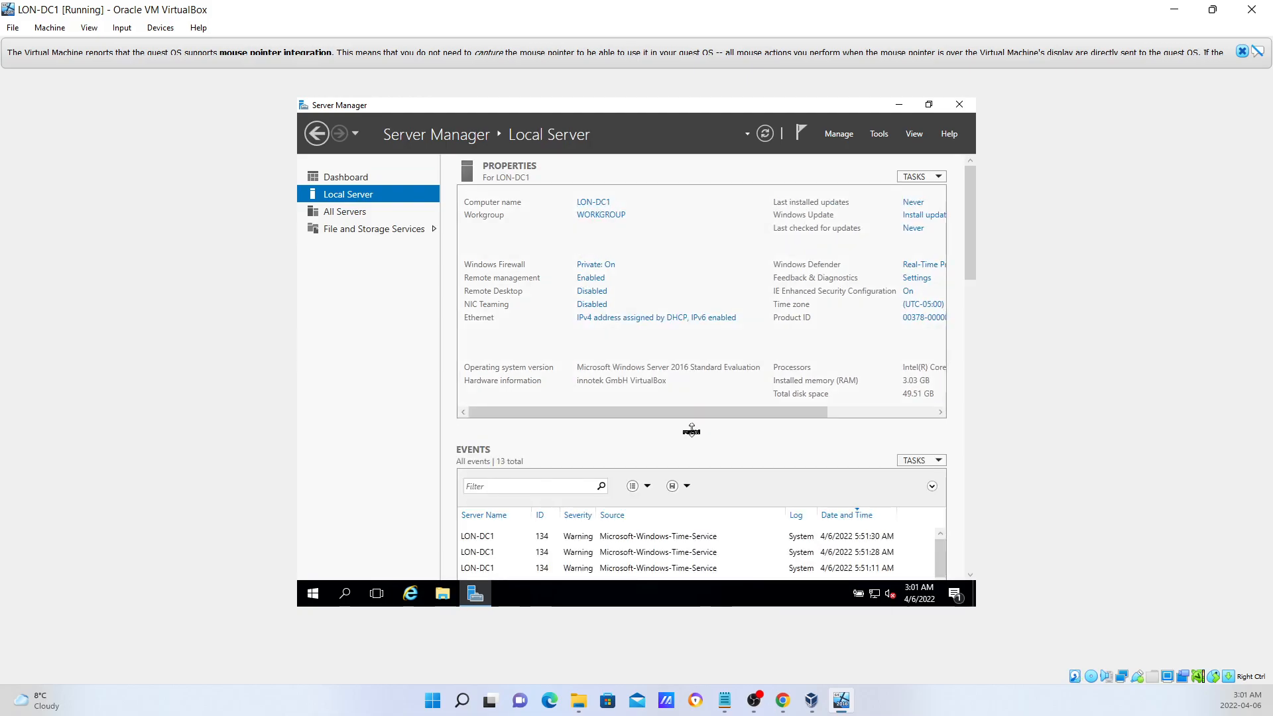
{"action": "left_click_drag", "start_coordinate": [695, 413], "coordinate": [830, 423]}
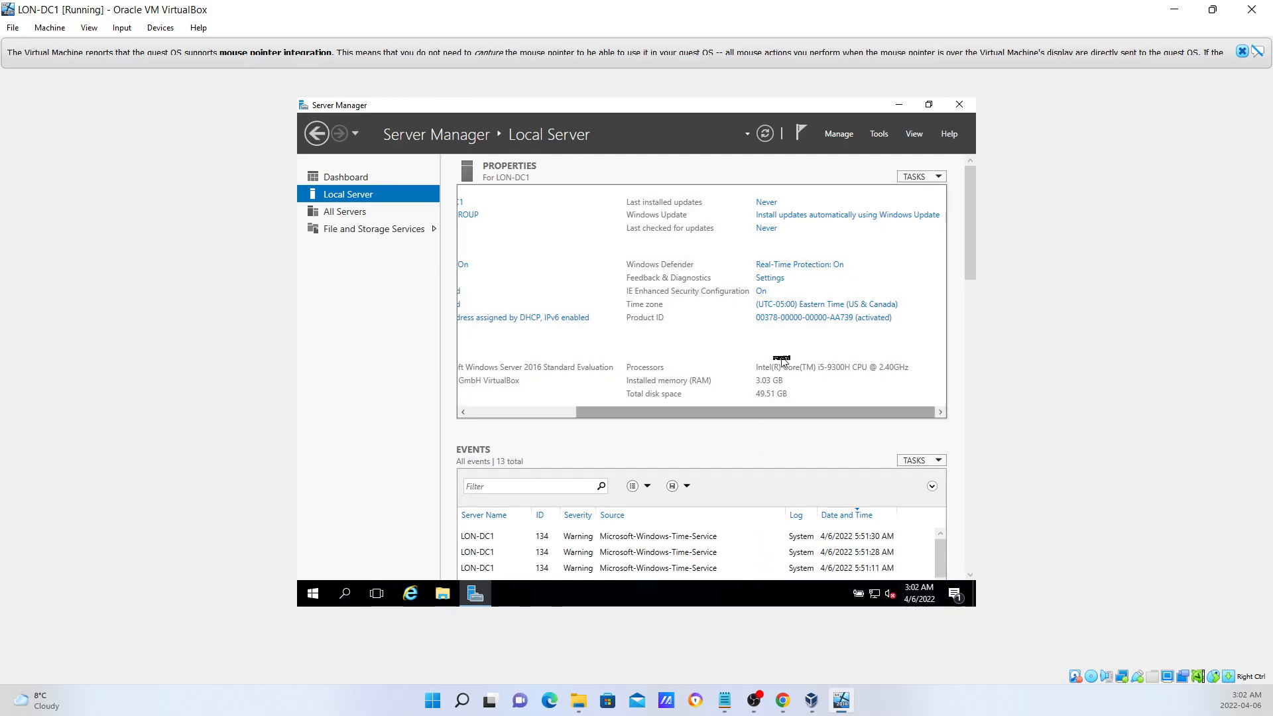
{"action": "left_click_drag", "start_coordinate": [743, 412], "coordinate": [610, 414]}
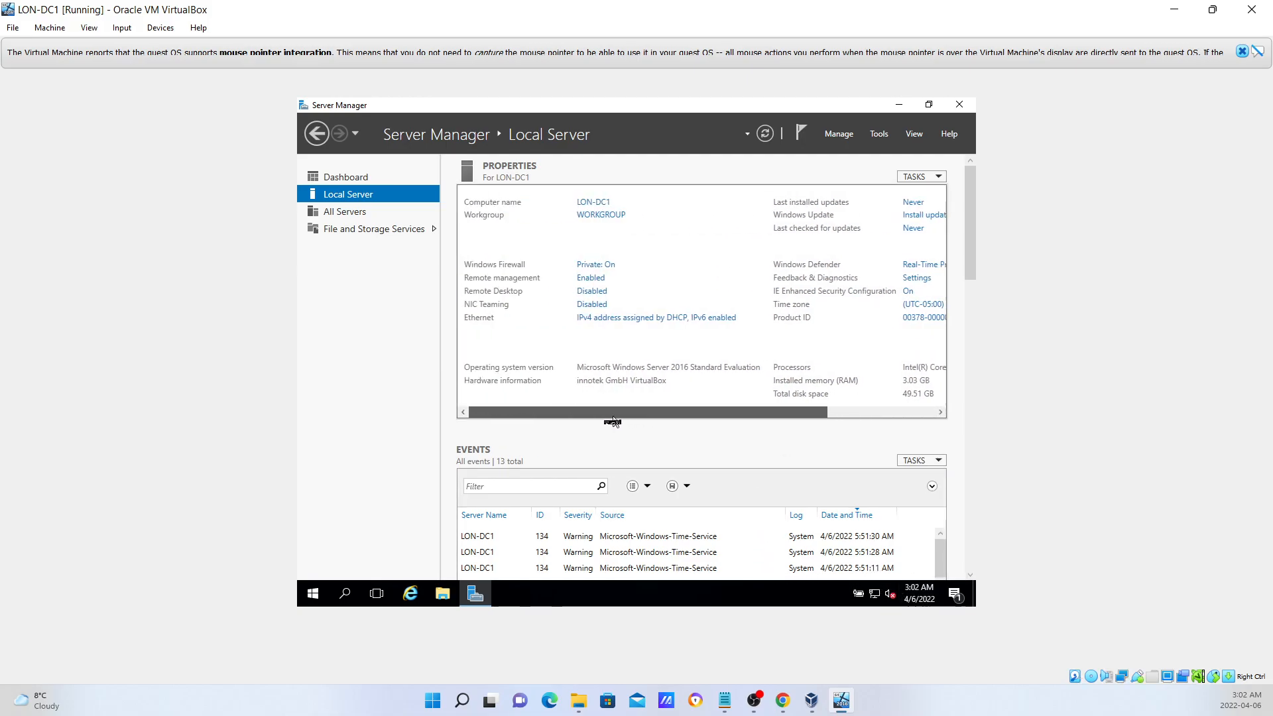
Open the Properties of the Ethernet adapter's status window.
{"action": "left_click", "coordinate": [617, 323]}
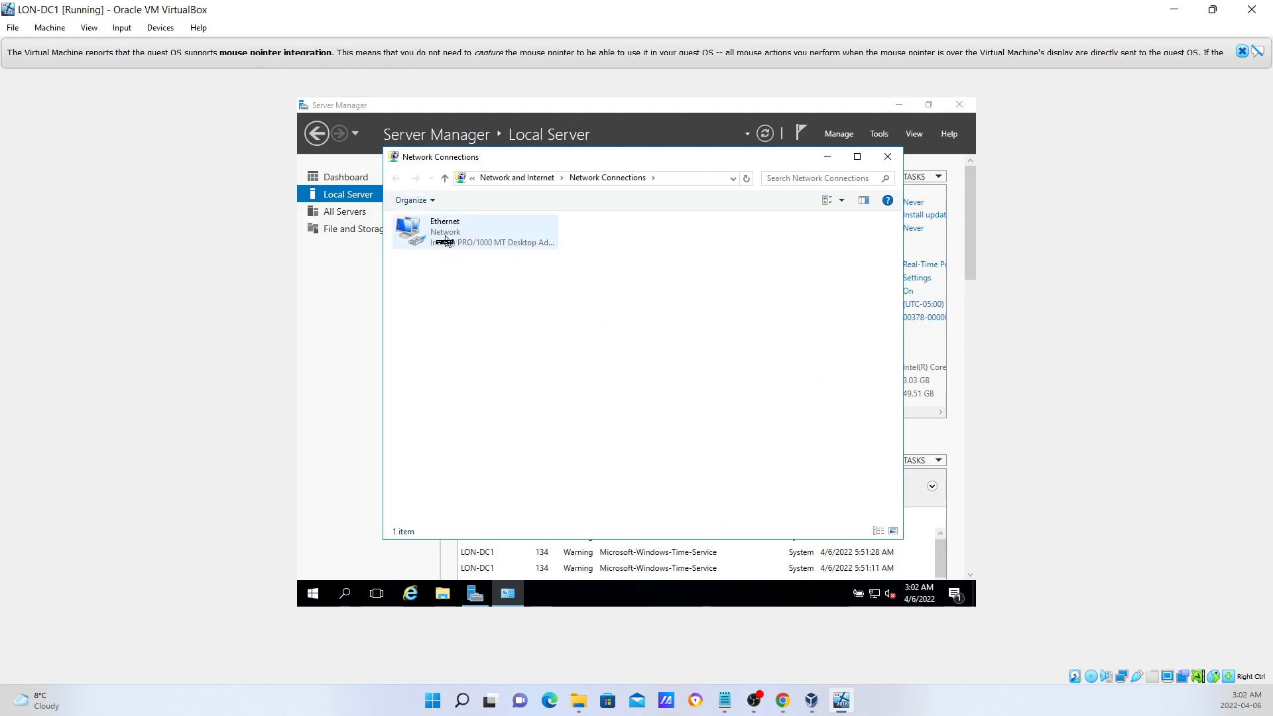
{"action": "double_click", "coordinate": [440, 237]}
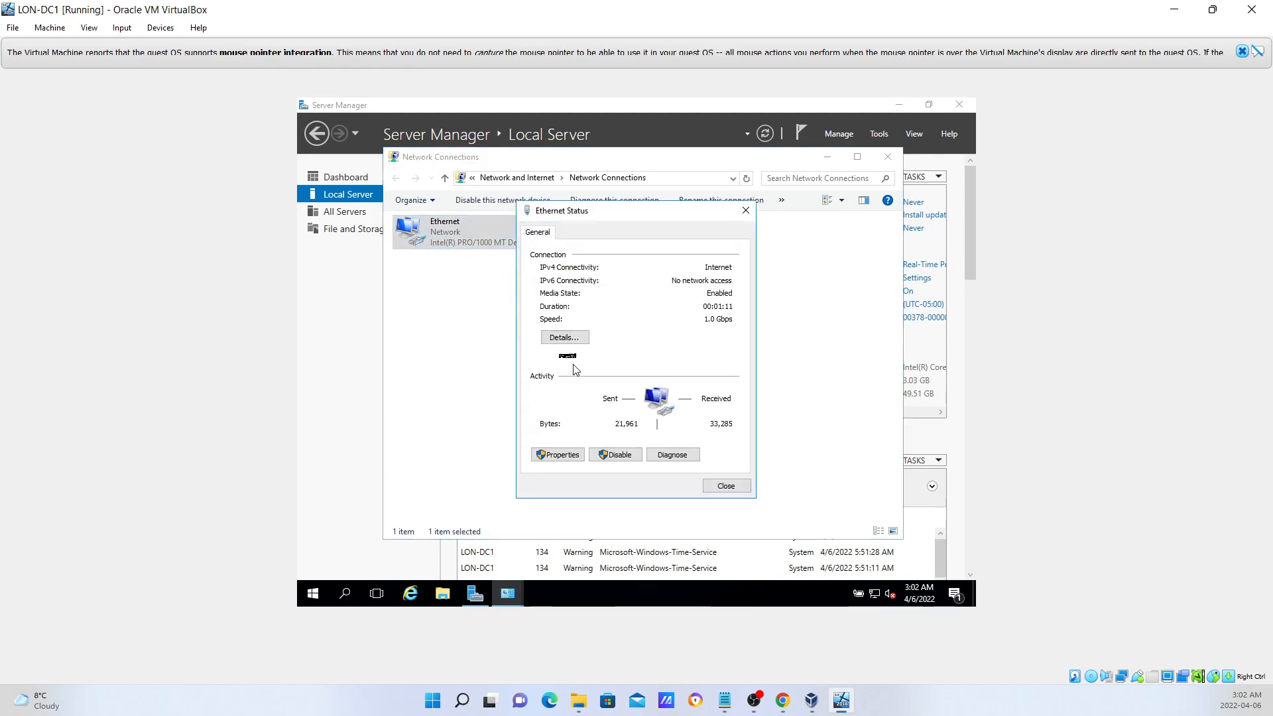
{"action": "left_click", "coordinate": [559, 455]}
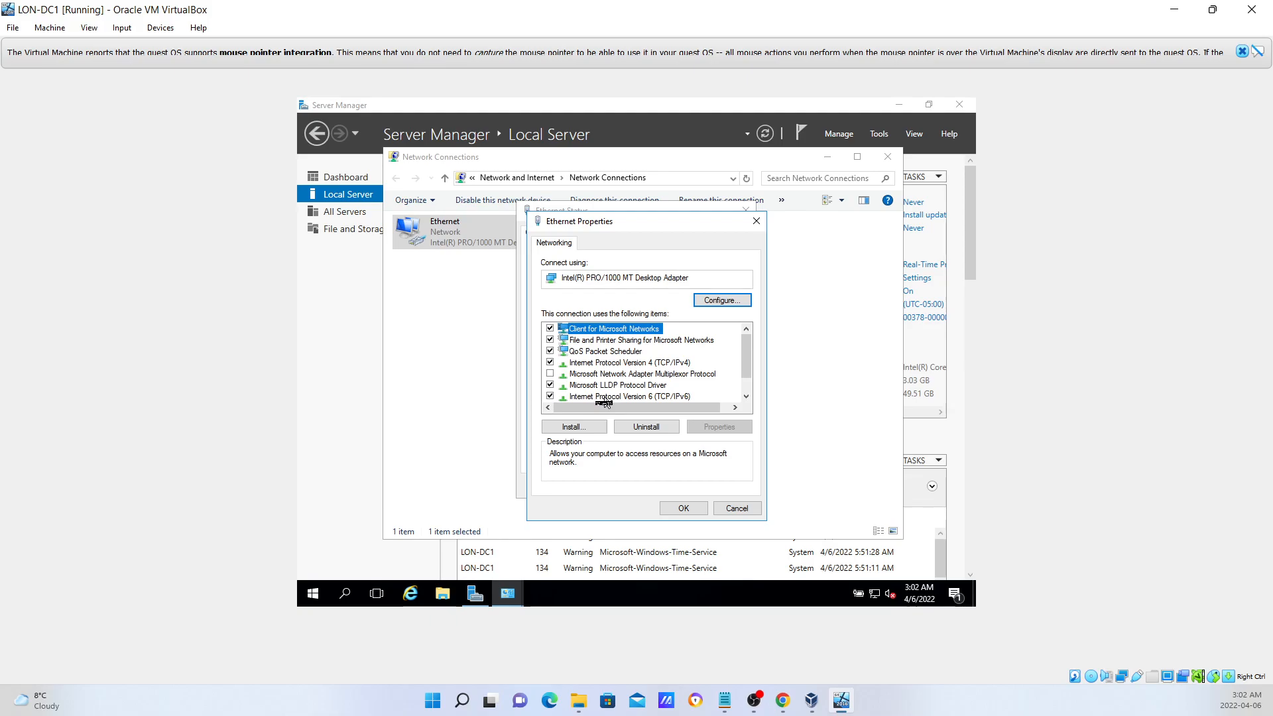
Open the IPv6 settings, try a manual address, then cancel without saving.
{"action": "double_click", "coordinate": [603, 398]}
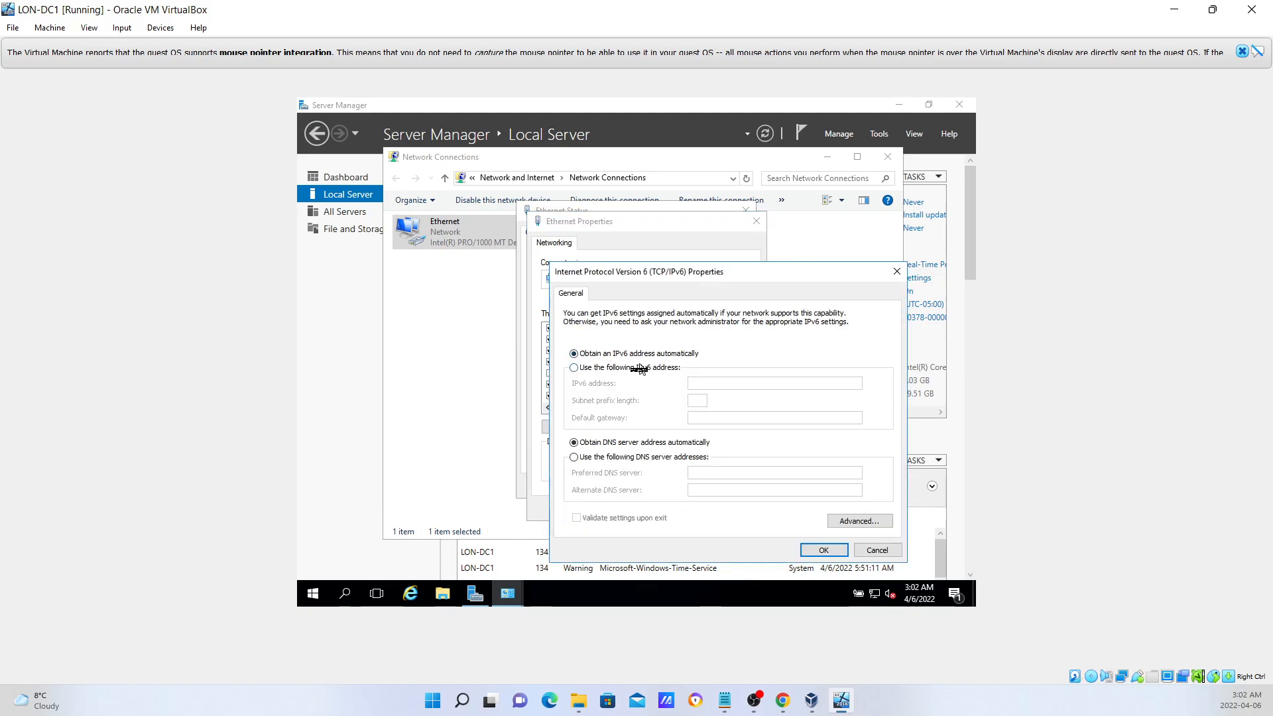
{"action": "left_click", "coordinate": [582, 368]}
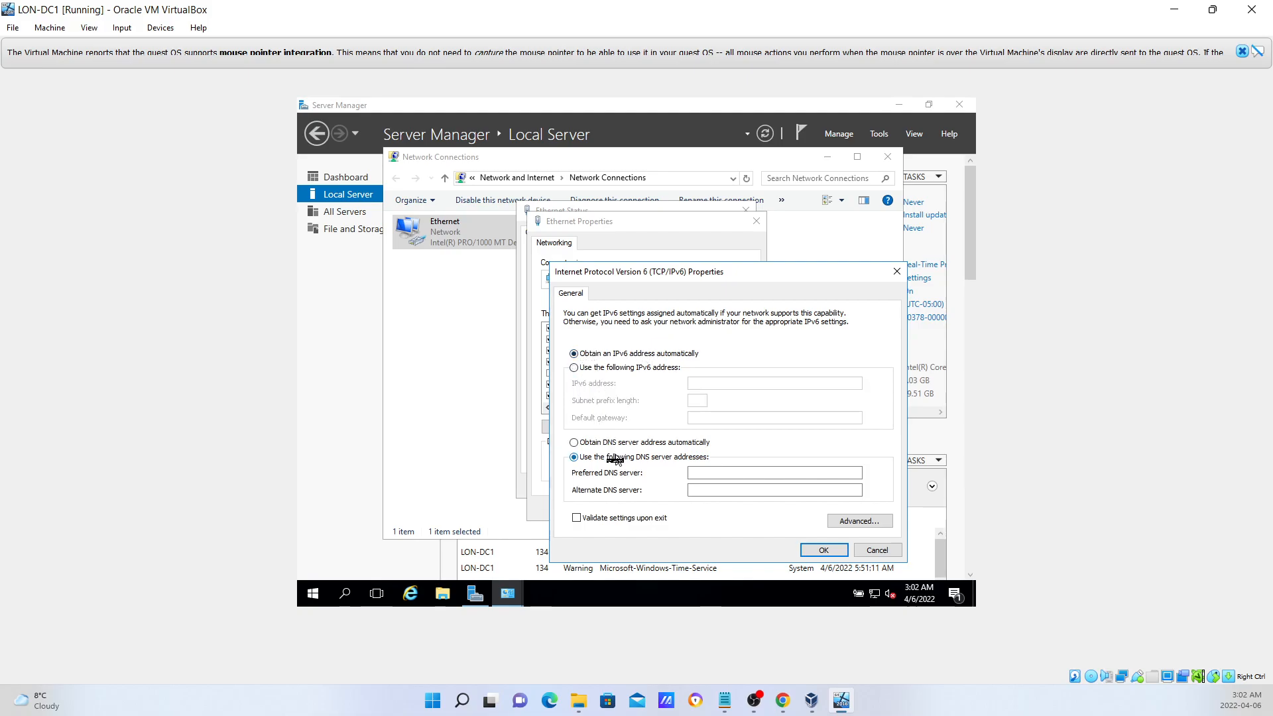
{"action": "left_click", "coordinate": [875, 551]}
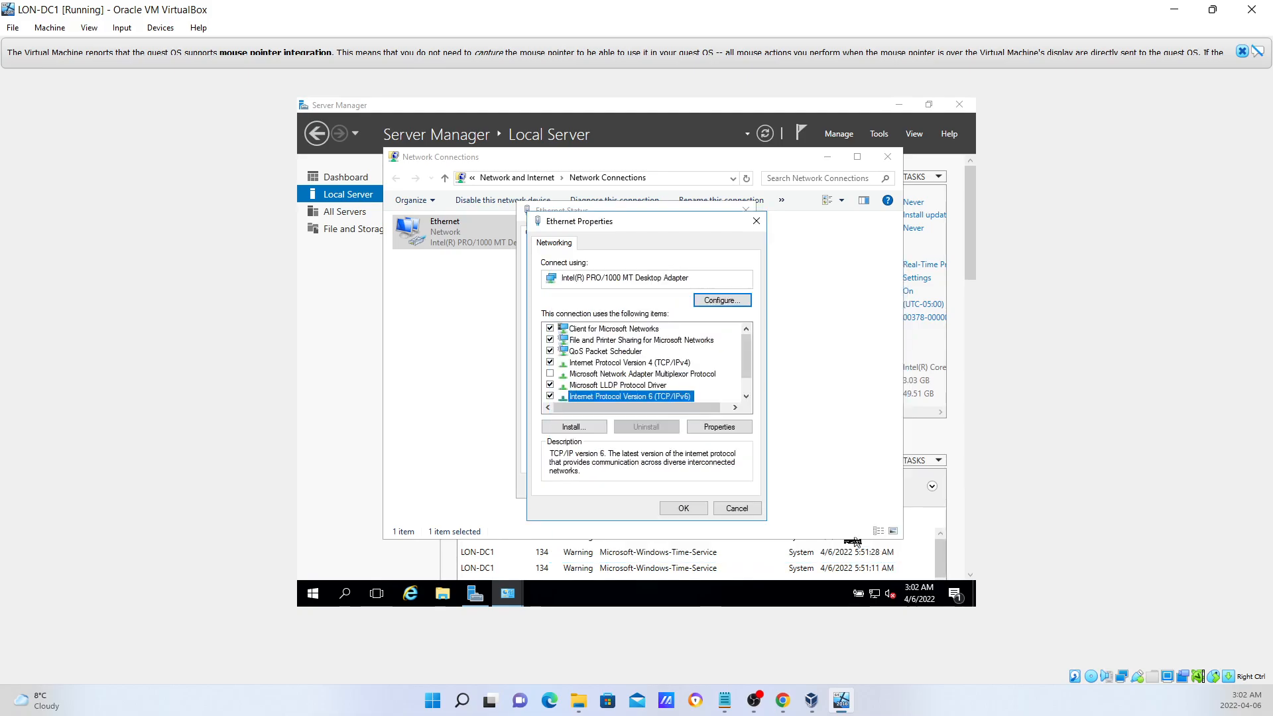
Keep IPv4 on automatic IP and DNS, cancel both dialogs, and close Ethernet Status.
{"action": "double_click", "coordinate": [653, 363]}
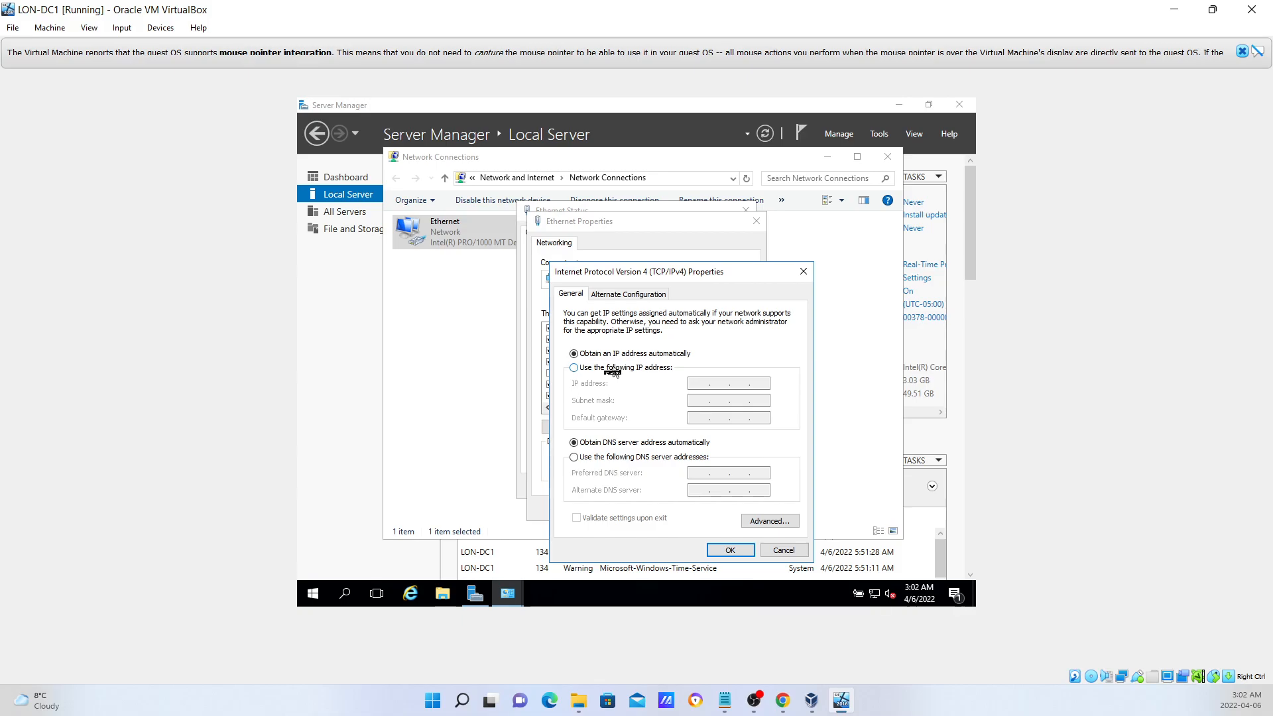
{"action": "left_click", "coordinate": [612, 369]}
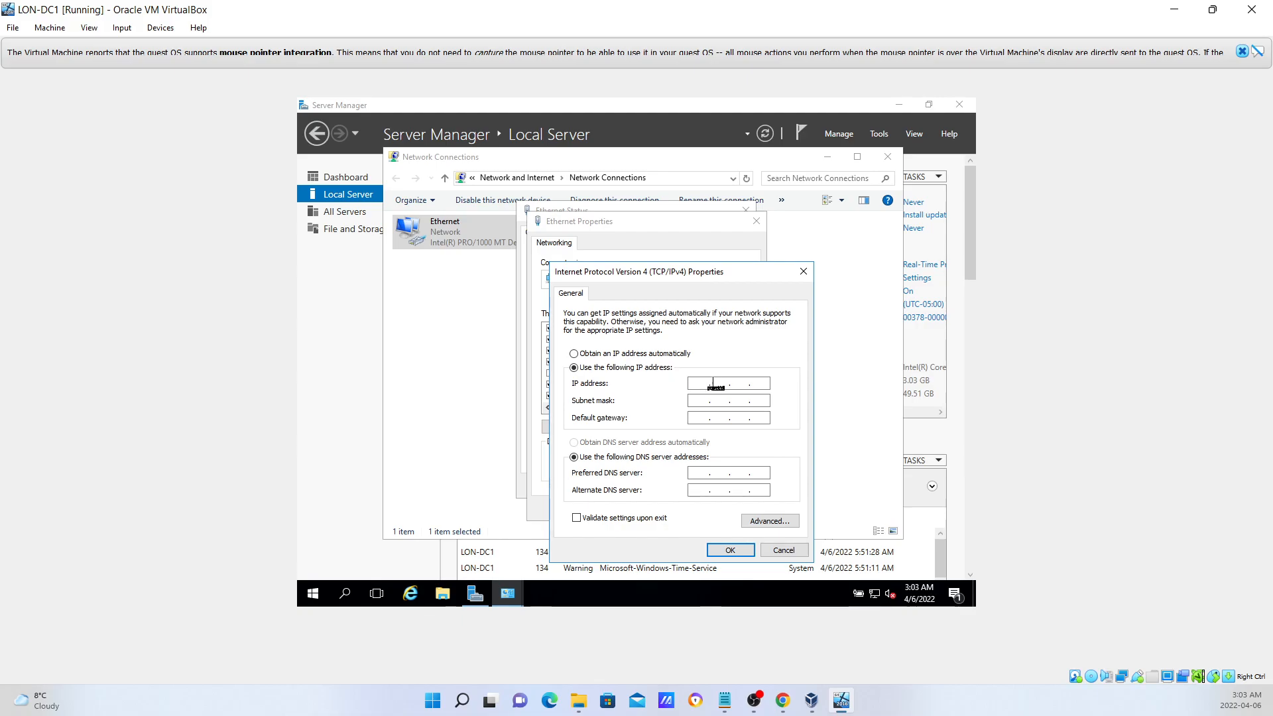
{"action": "left_click", "coordinate": [633, 355]}
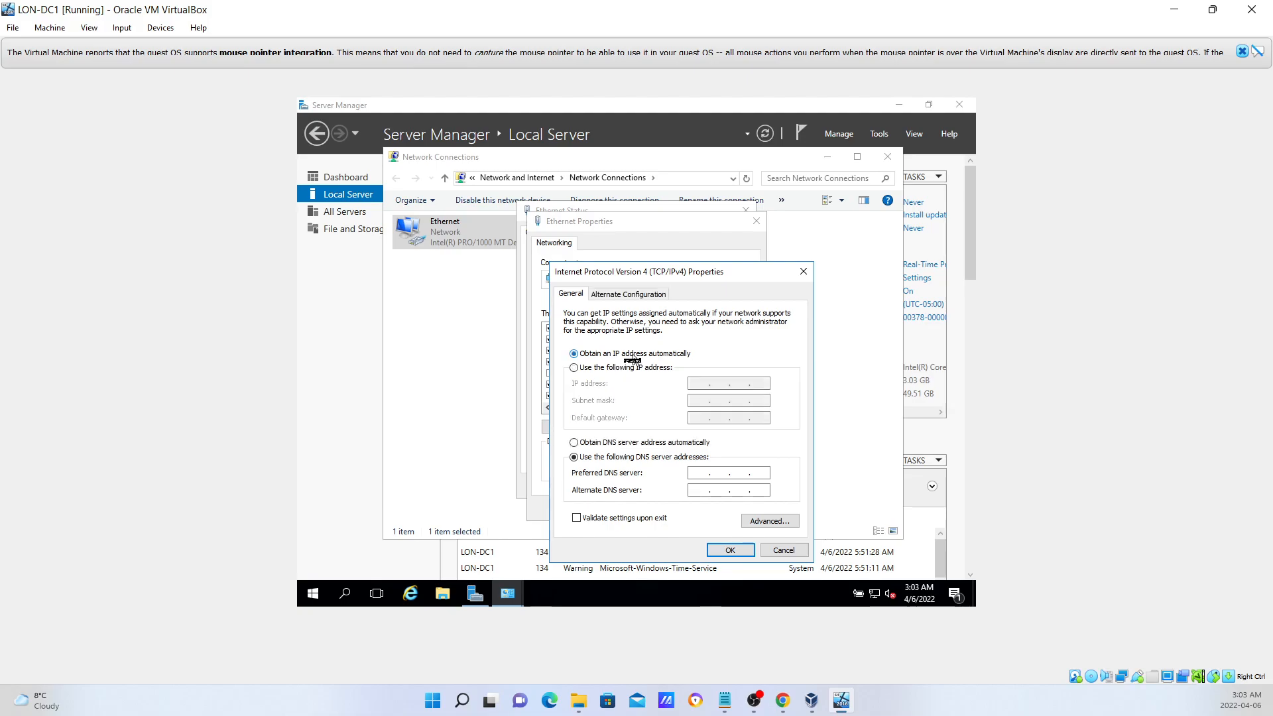
{"action": "left_click", "coordinate": [605, 443]}
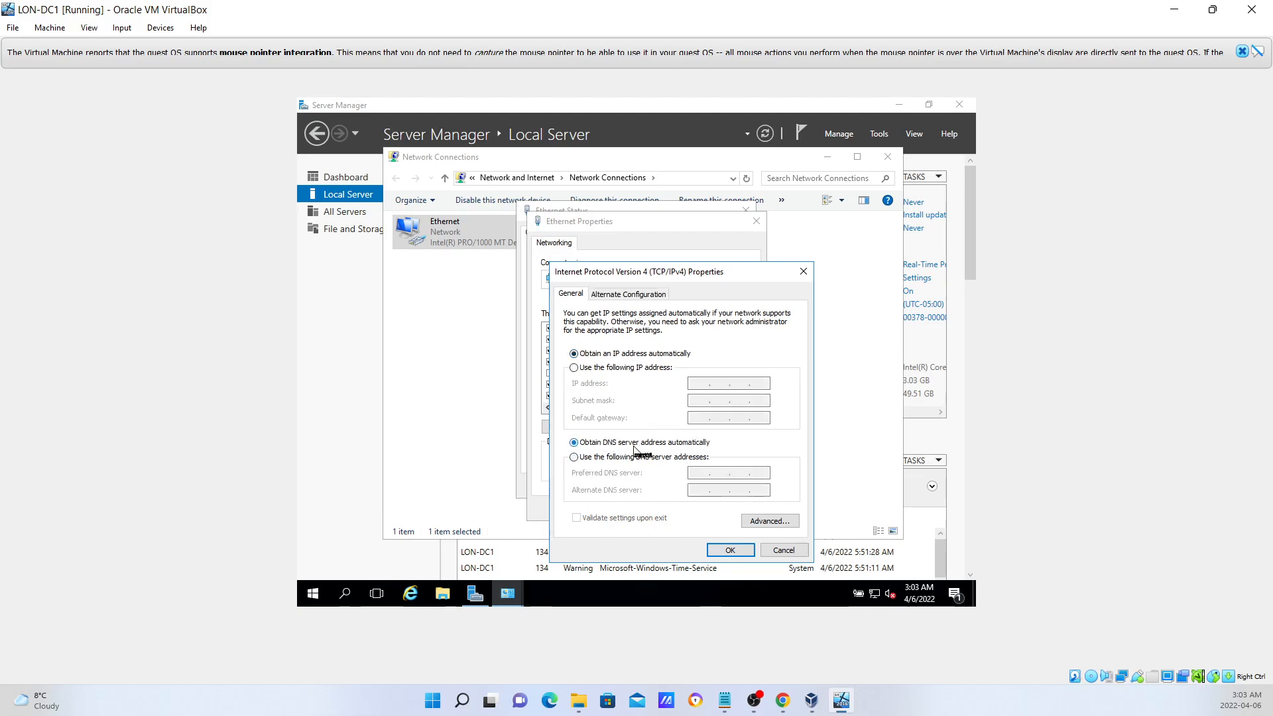
{"action": "left_click", "coordinate": [784, 551]}
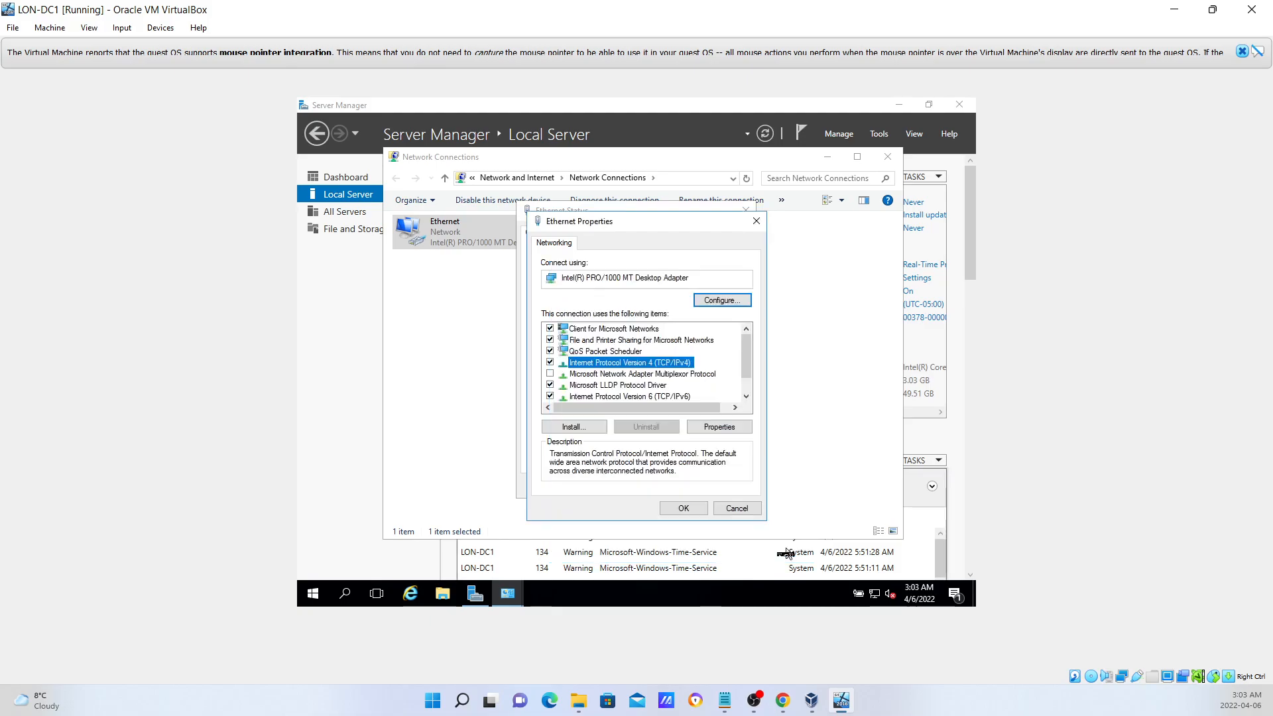
{"action": "left_click", "coordinate": [736, 509]}
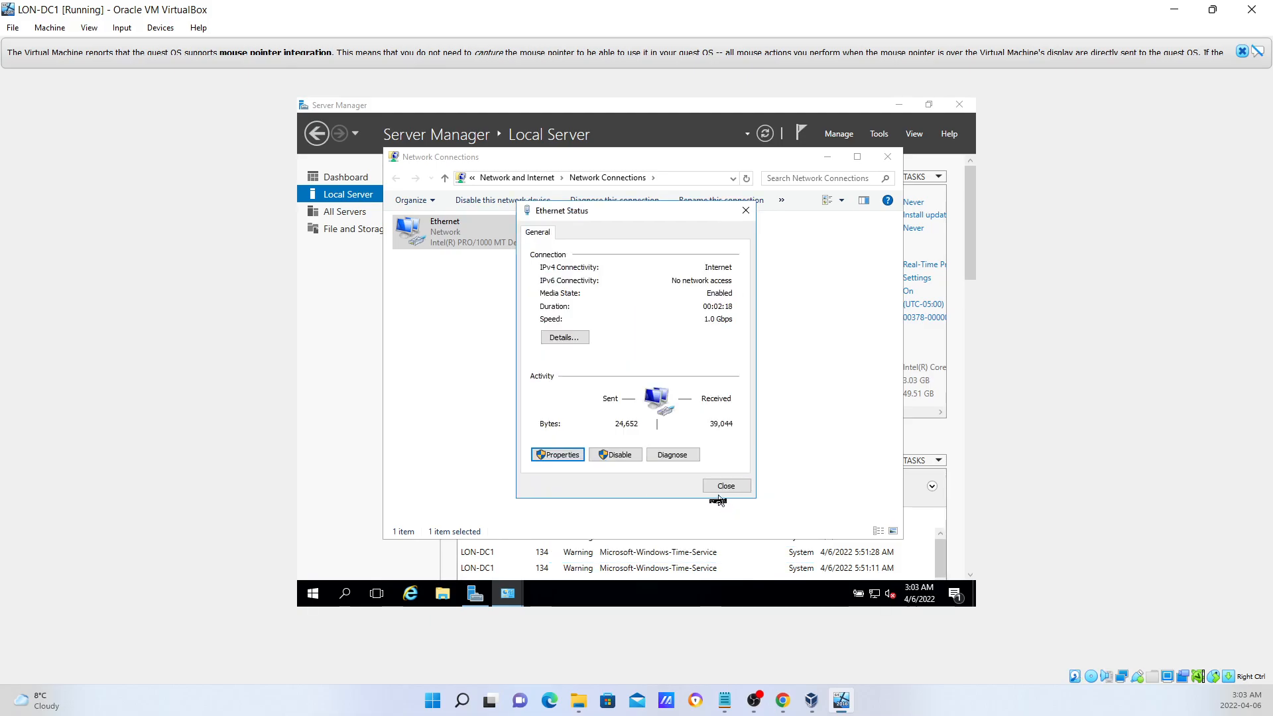
{"action": "left_click", "coordinate": [724, 488]}
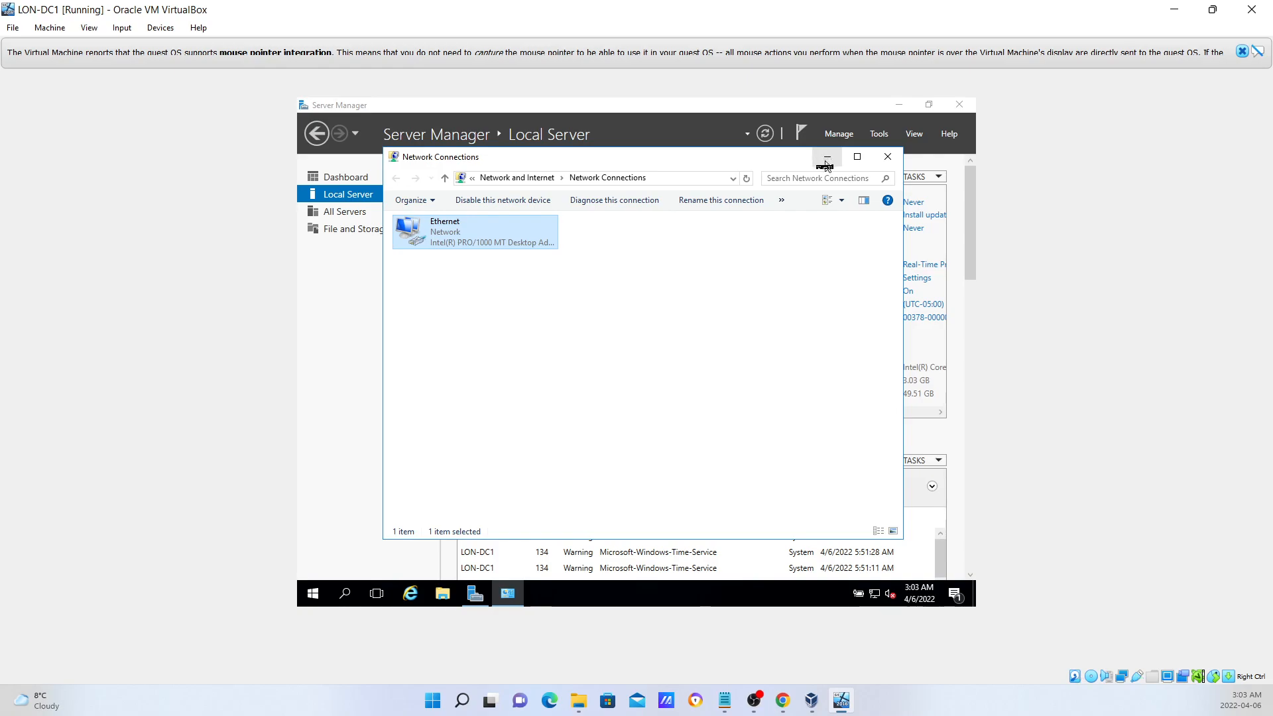
Minimize Network Connections and scroll the Local Server properties to show Ethernet on DHCP.
{"action": "left_click", "coordinate": [827, 159]}
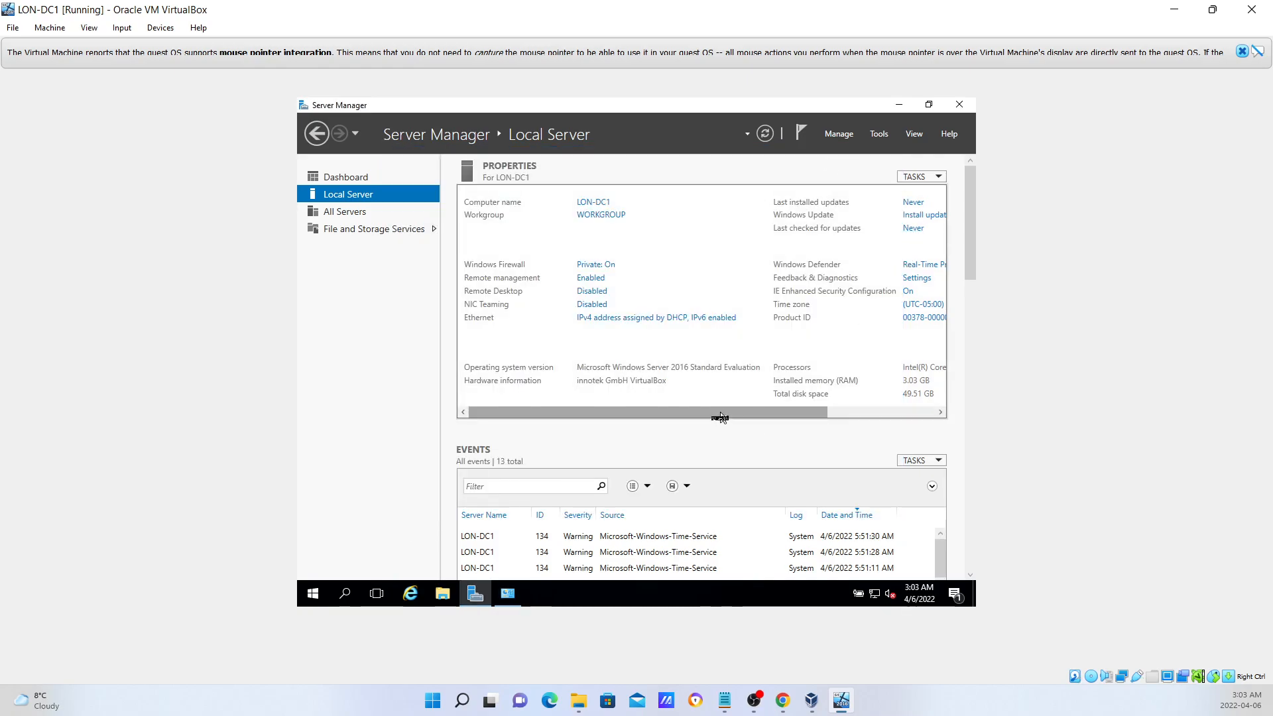
{"action": "left_click_drag", "start_coordinate": [720, 412], "coordinate": [820, 411]}
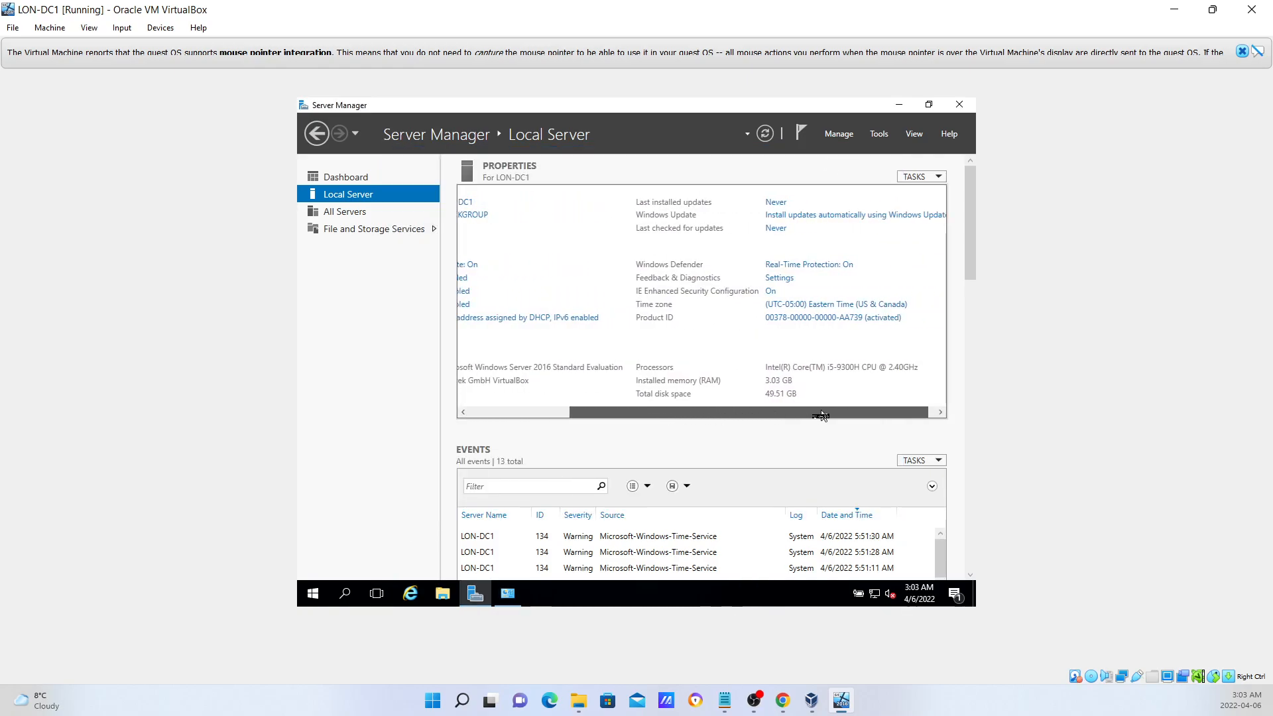
Check for Windows updates from Local Server, let them download, and minimize Settings.
{"action": "left_click", "coordinate": [796, 220]}
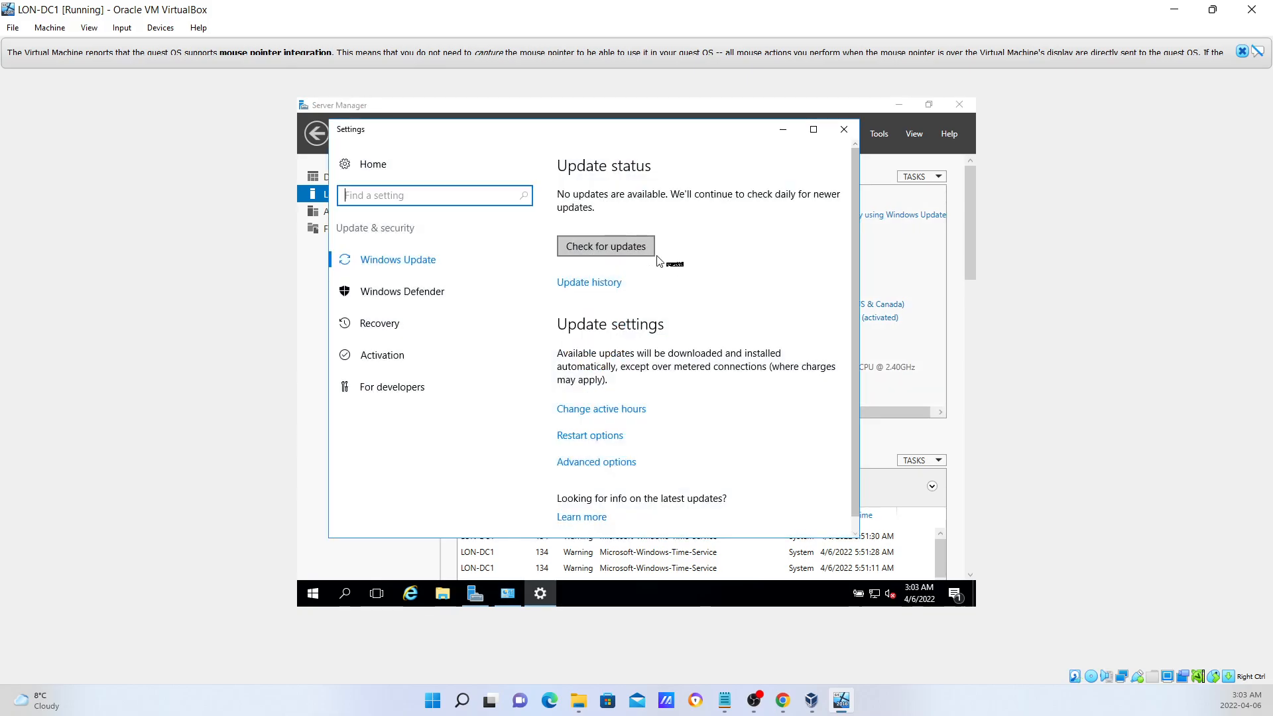
{"action": "left_click", "coordinate": [589, 249]}
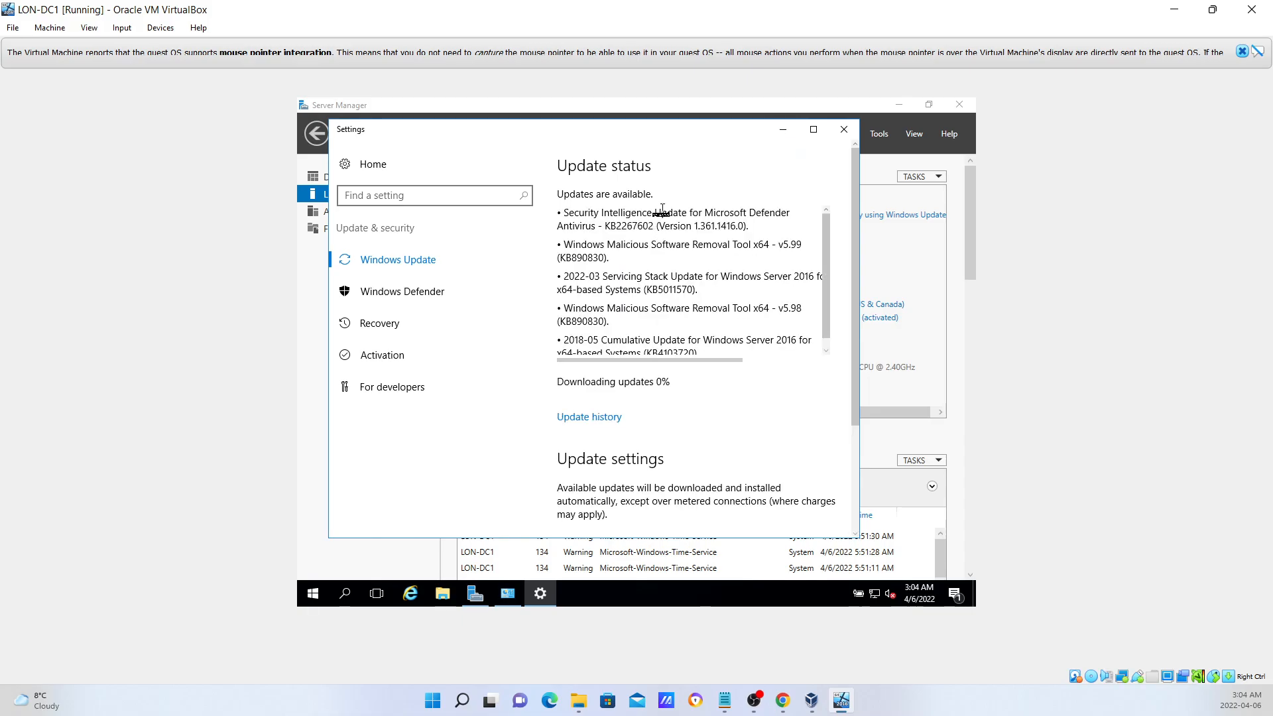
{"action": "scroll", "coordinate": [661, 213], "scroll_direction": "down", "scroll_amount": 1}
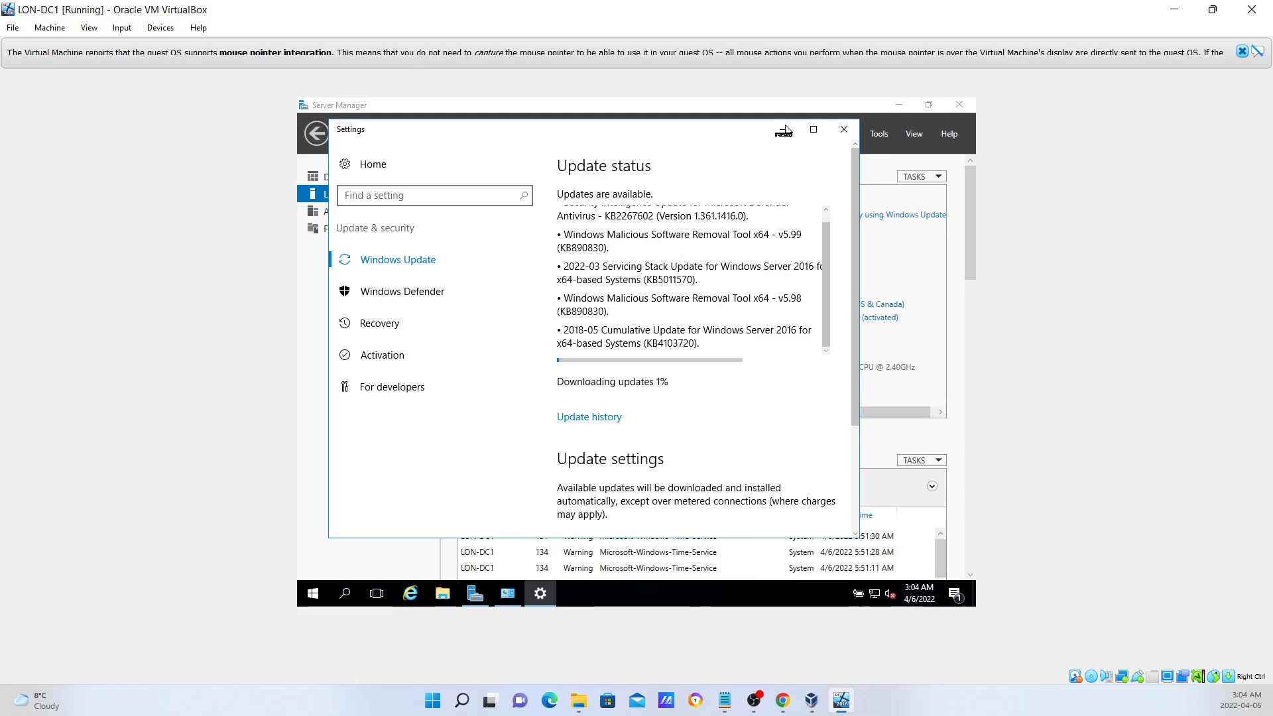
{"action": "left_click", "coordinate": [783, 133]}
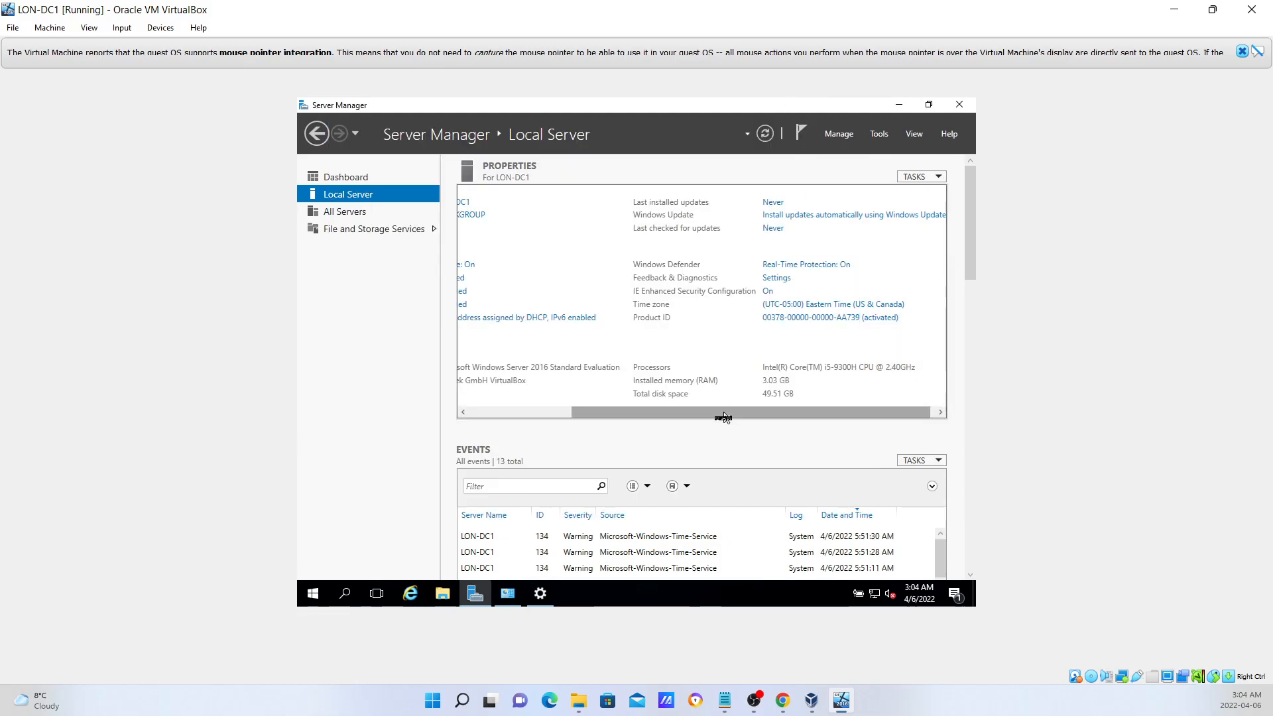
{"action": "left_click_drag", "start_coordinate": [733, 411], "coordinate": [604, 409]}
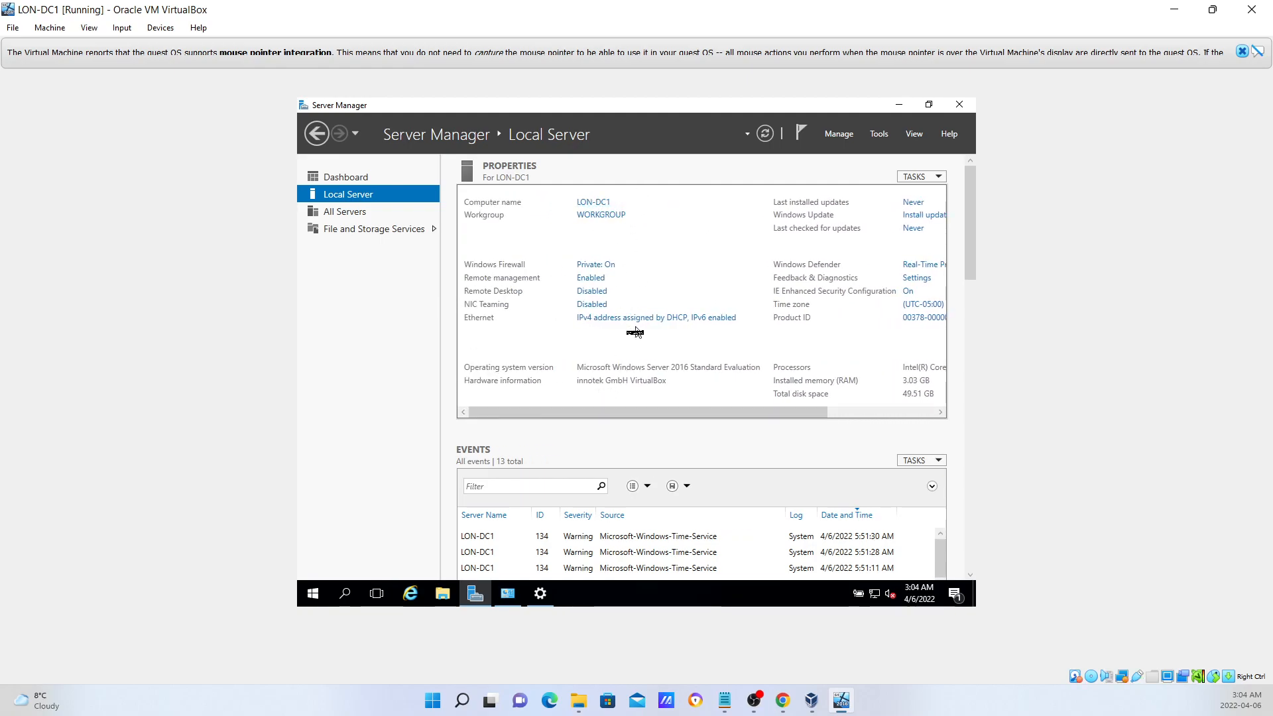
{"action": "left_click_drag", "start_coordinate": [647, 418], "coordinate": [754, 417]}
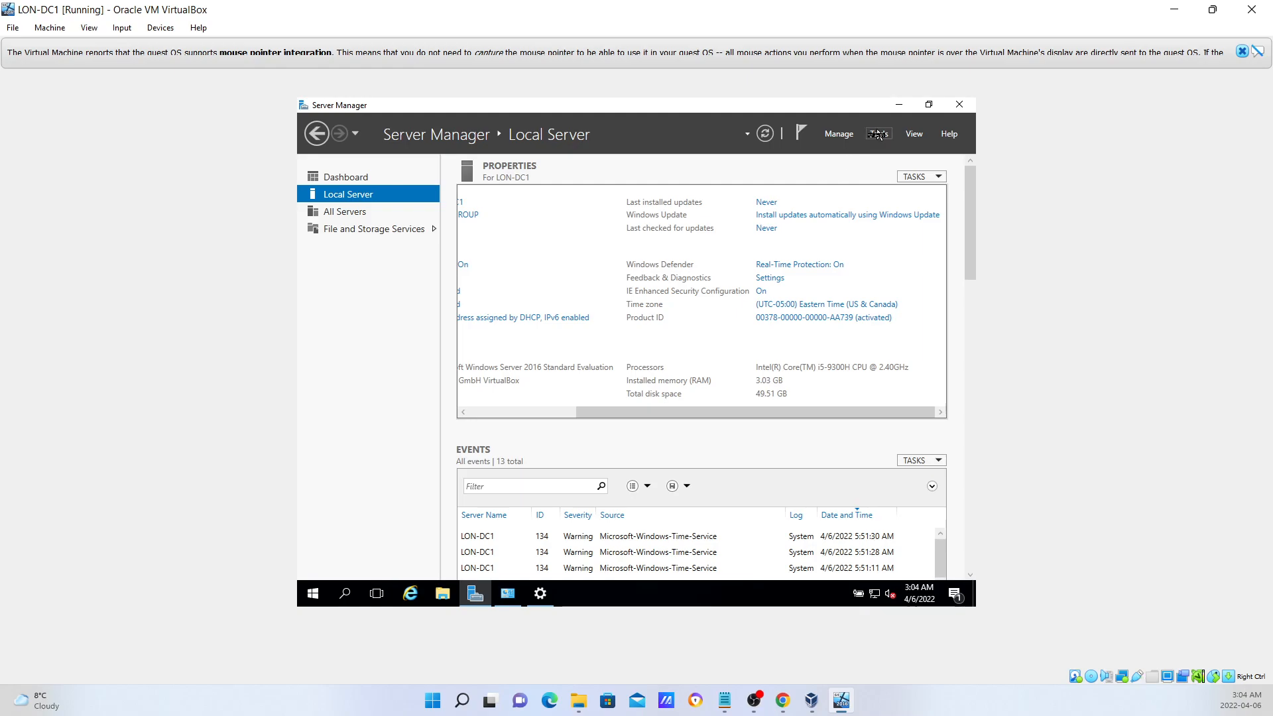
Start Add Roles and Features as a role-based installation targeting LON-DC1.
{"action": "left_click", "coordinate": [839, 135]}
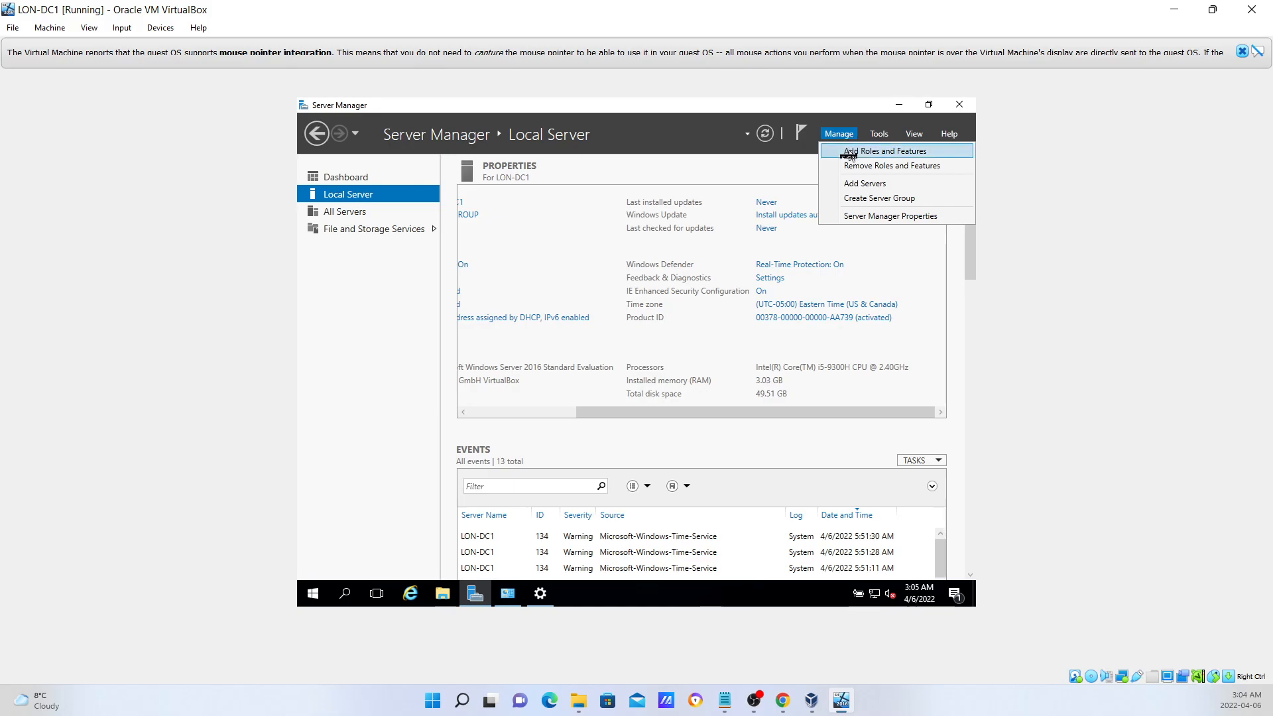
{"action": "left_click", "coordinate": [850, 151]}
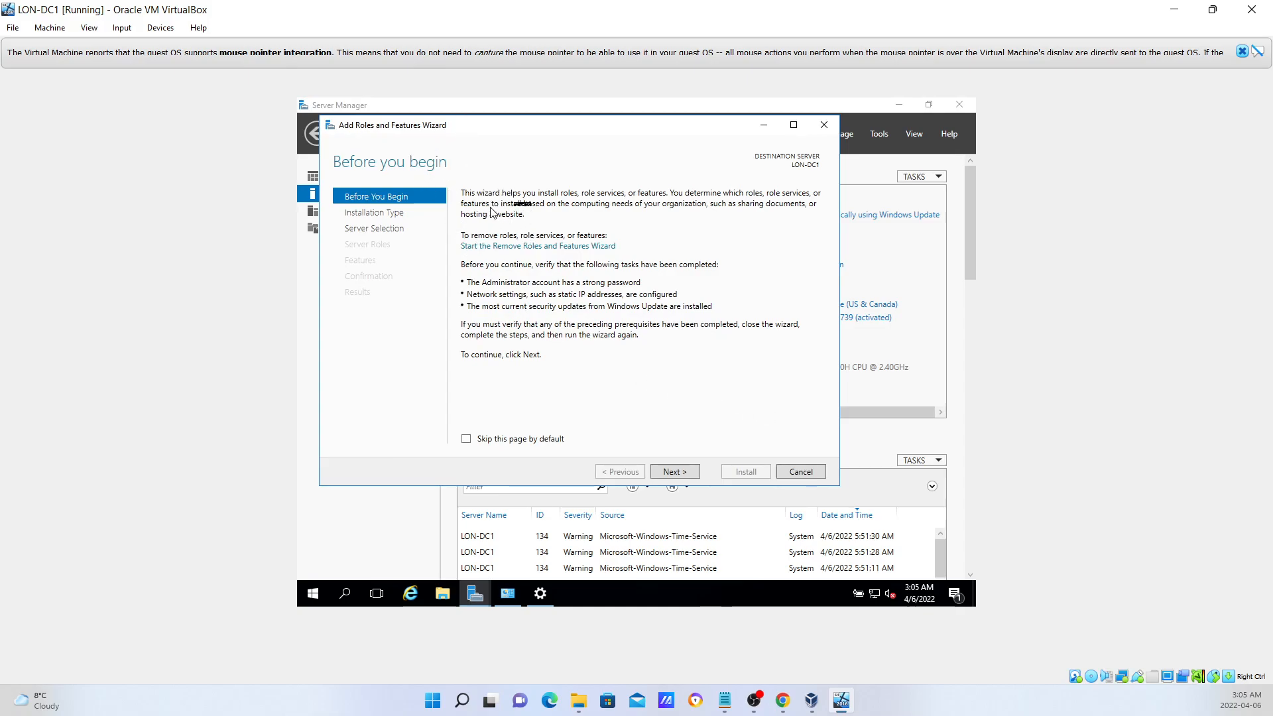
{"action": "left_click", "coordinate": [674, 471]}
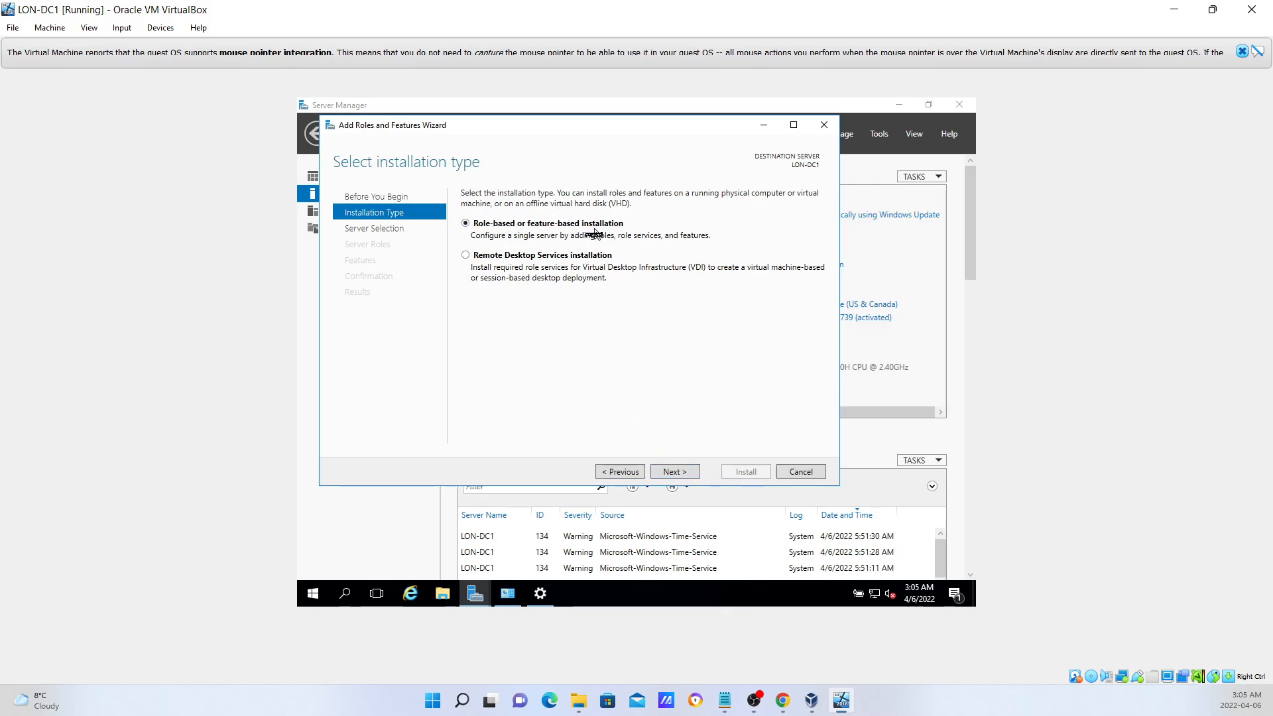
{"action": "left_click", "coordinate": [675, 471]}
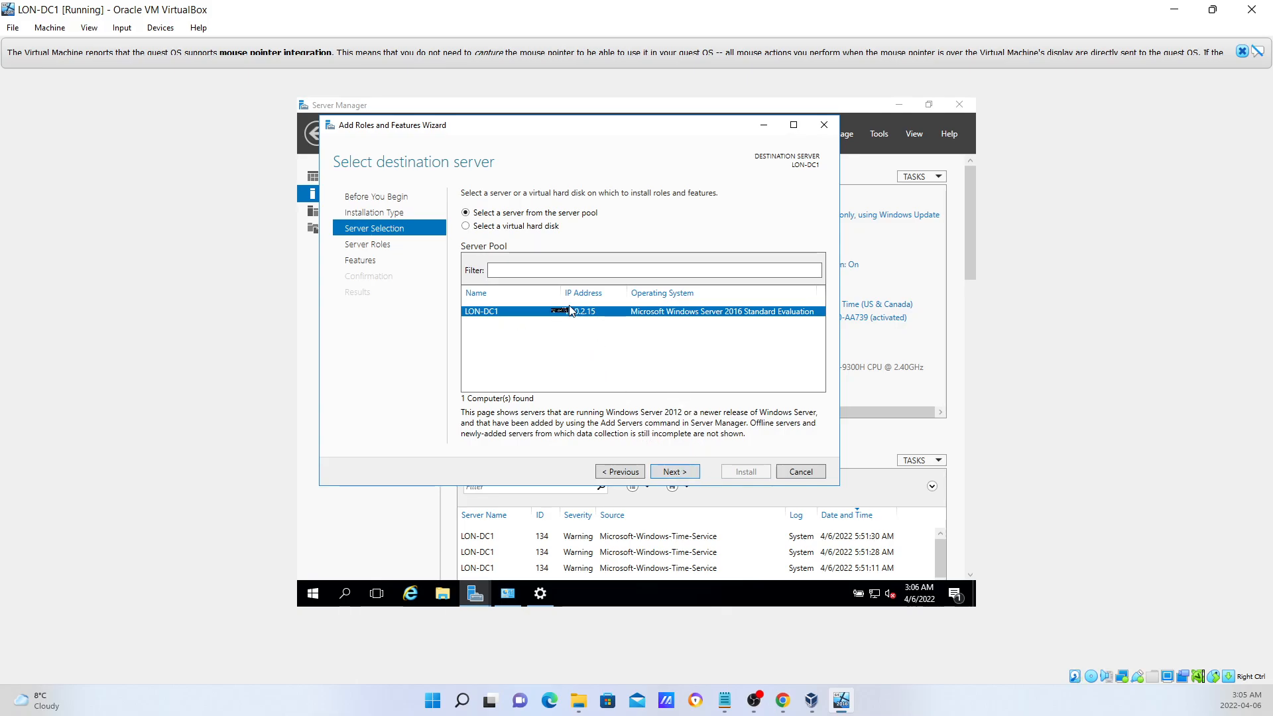
{"action": "left_click", "coordinate": [672, 473]}
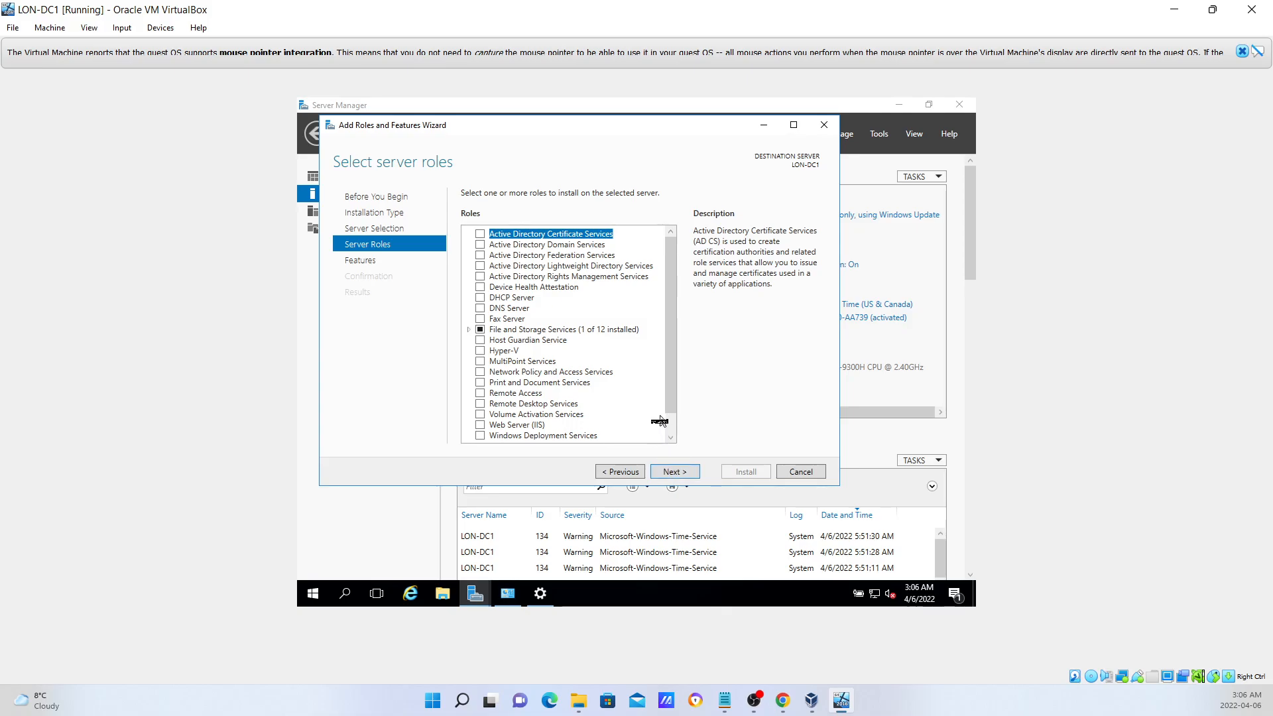
Tick Active Directory Domain Services and DNS Server with their required features, accepting the static IP warning.
{"action": "left_click", "coordinate": [481, 245]}
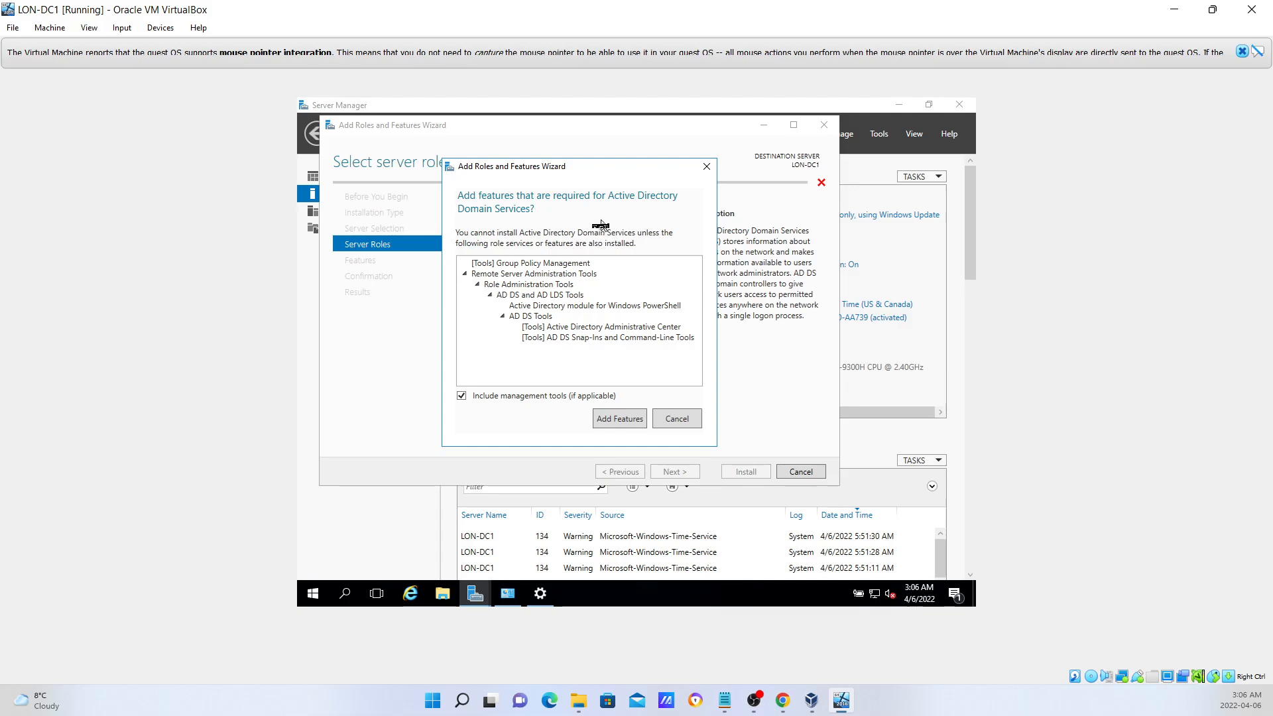
{"action": "left_click", "coordinate": [616, 424]}
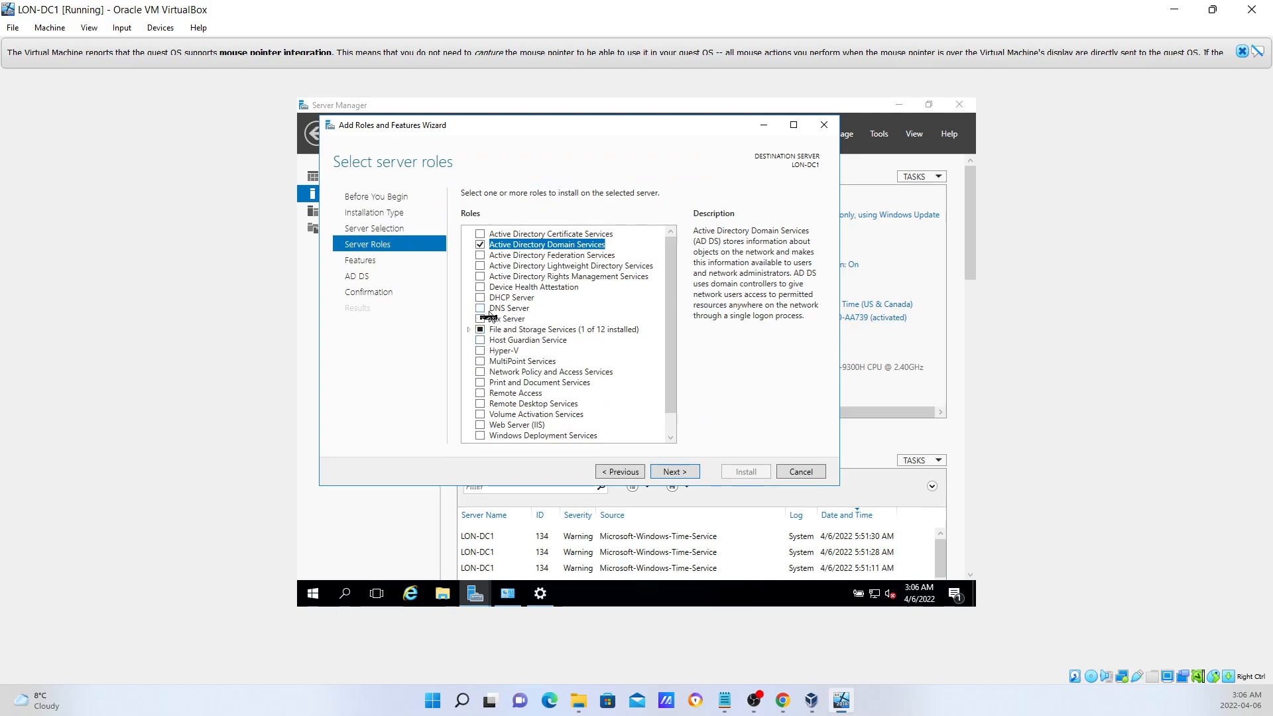
{"action": "left_click", "coordinate": [481, 308]}
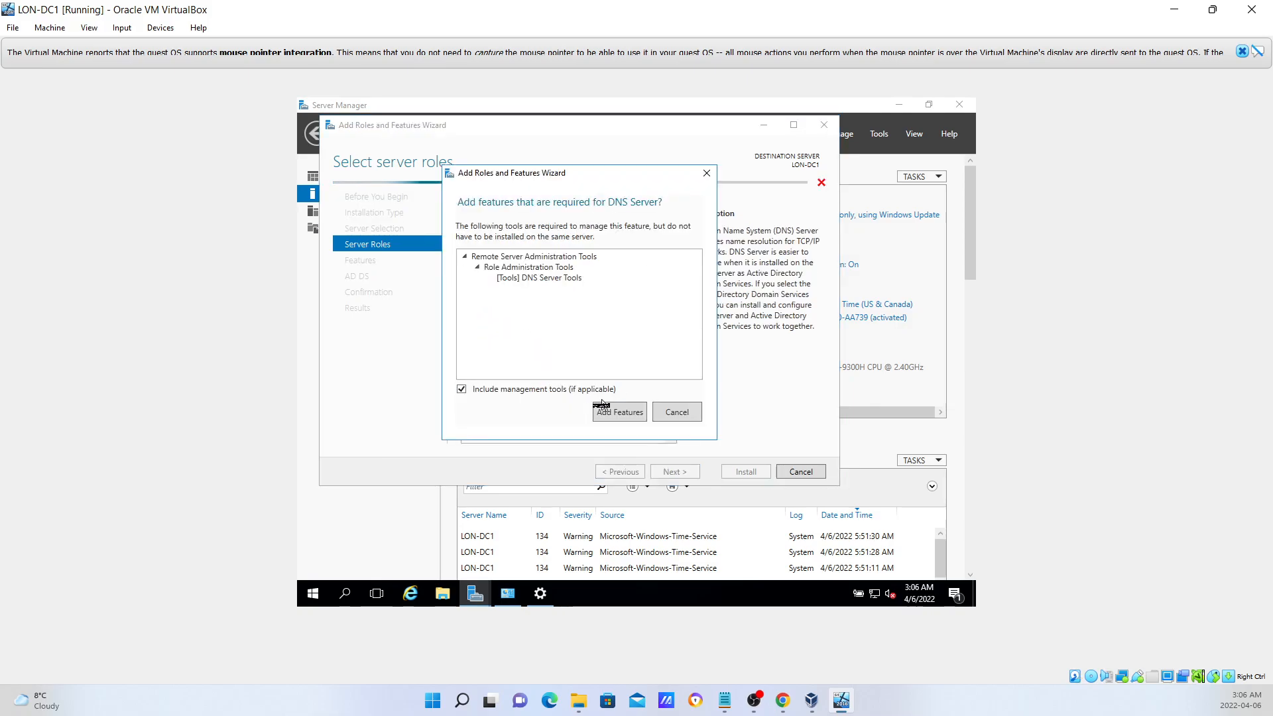
{"action": "left_click", "coordinate": [620, 413]}
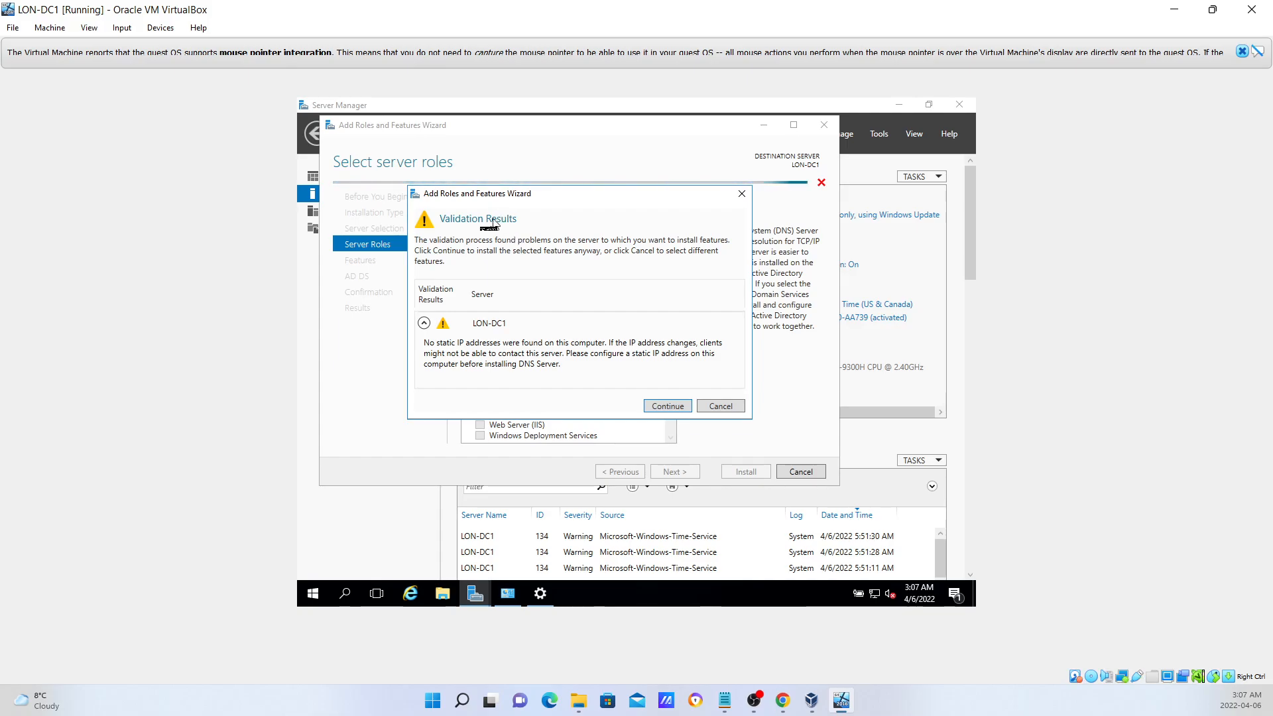
{"action": "left_click", "coordinate": [667, 405]}
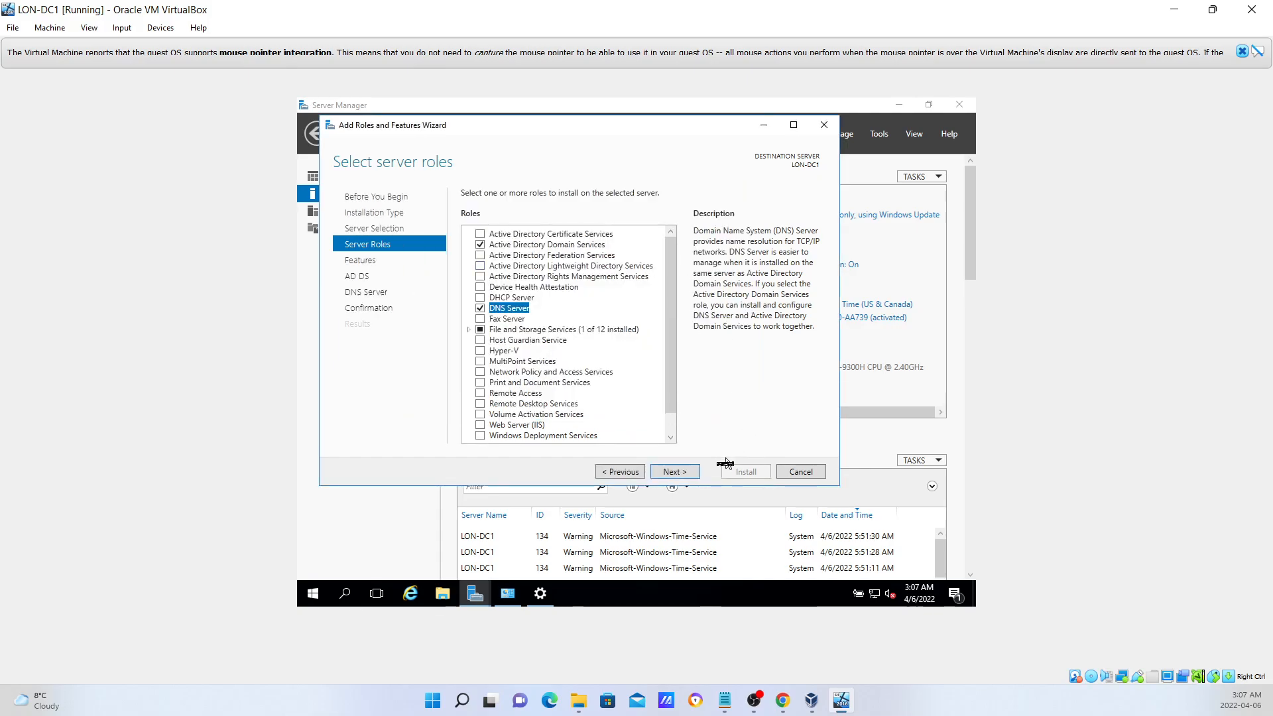
Advance the wizard past Features and AD DS to the DNS Server page.
{"action": "left_click", "coordinate": [673, 472]}
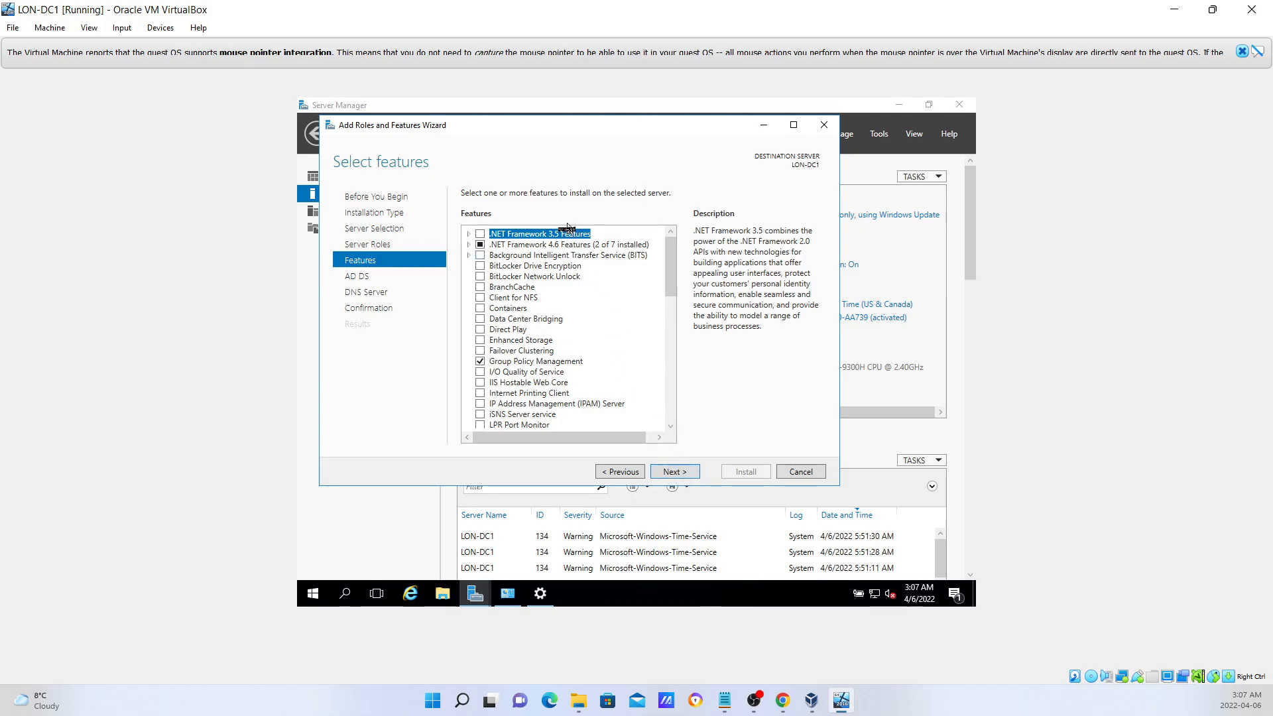
{"action": "left_click", "coordinate": [684, 474]}
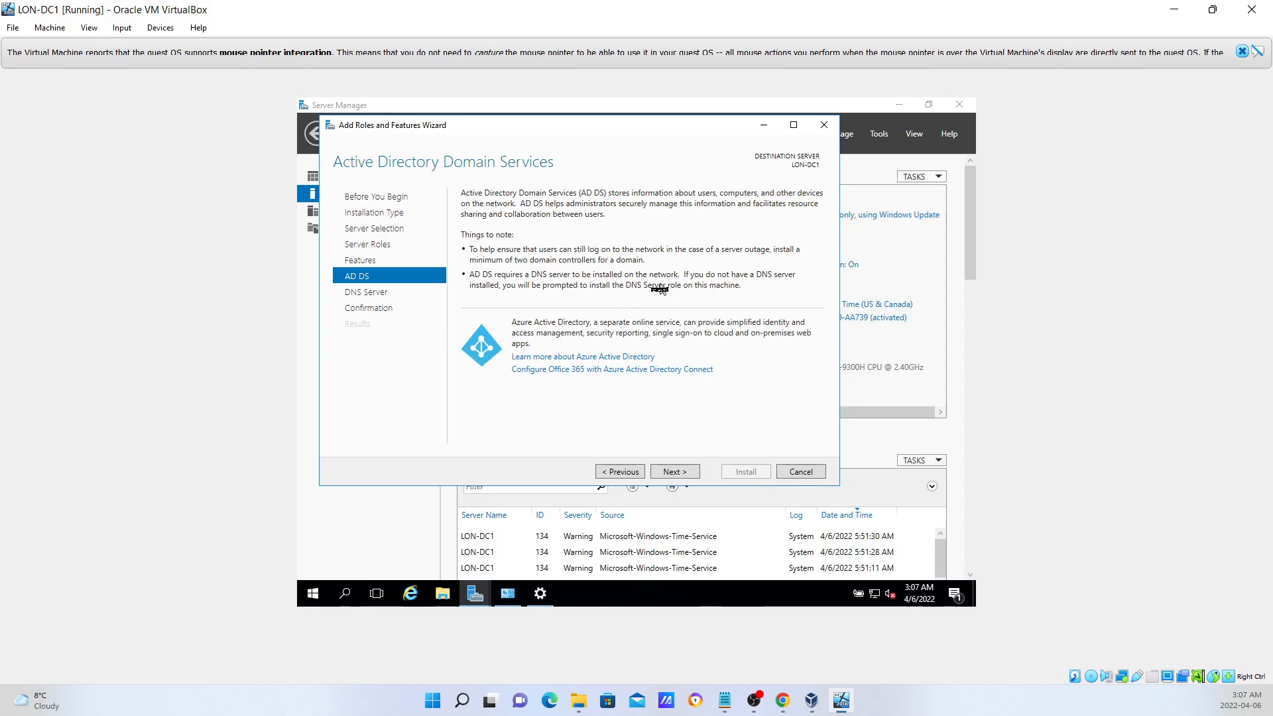
{"action": "left_click", "coordinate": [679, 472]}
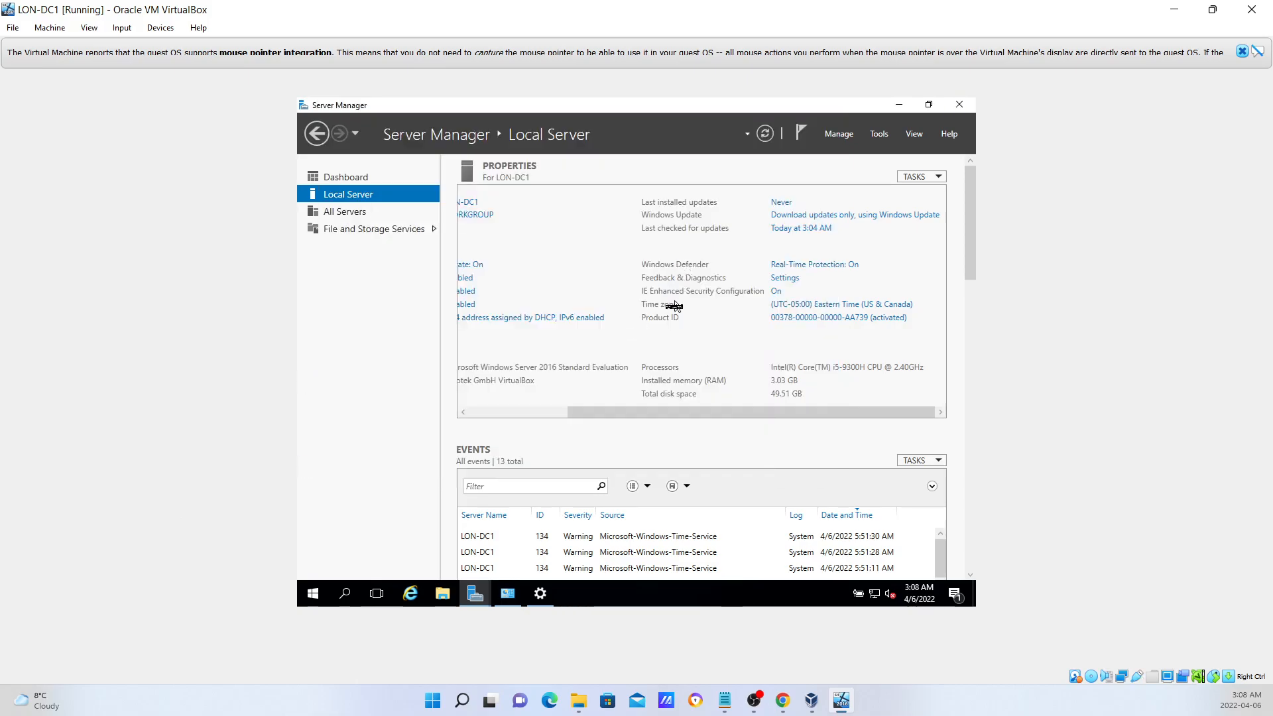
Switch between windows via the taskbar and return to the Add Roles and Features Wizard.
{"action": "left_click", "coordinate": [540, 593]}
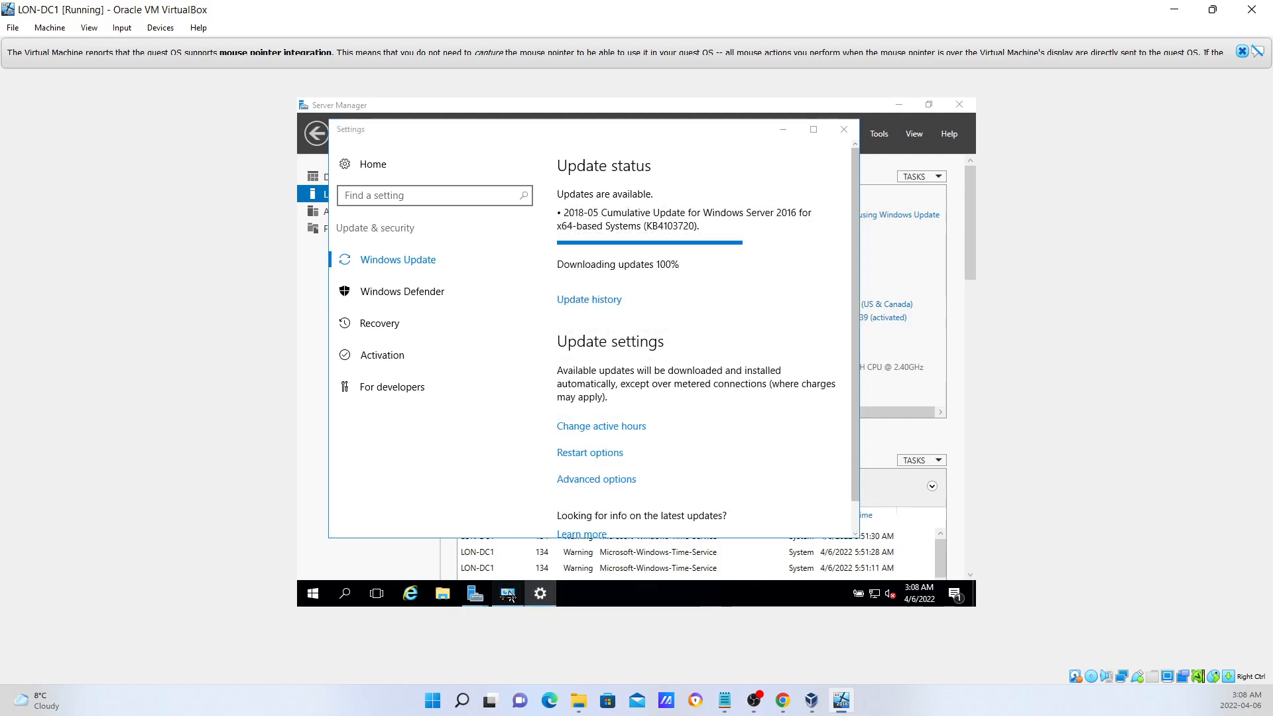
{"action": "left_click", "coordinate": [508, 593]}
{"action": "left_click", "coordinate": [476, 593]}
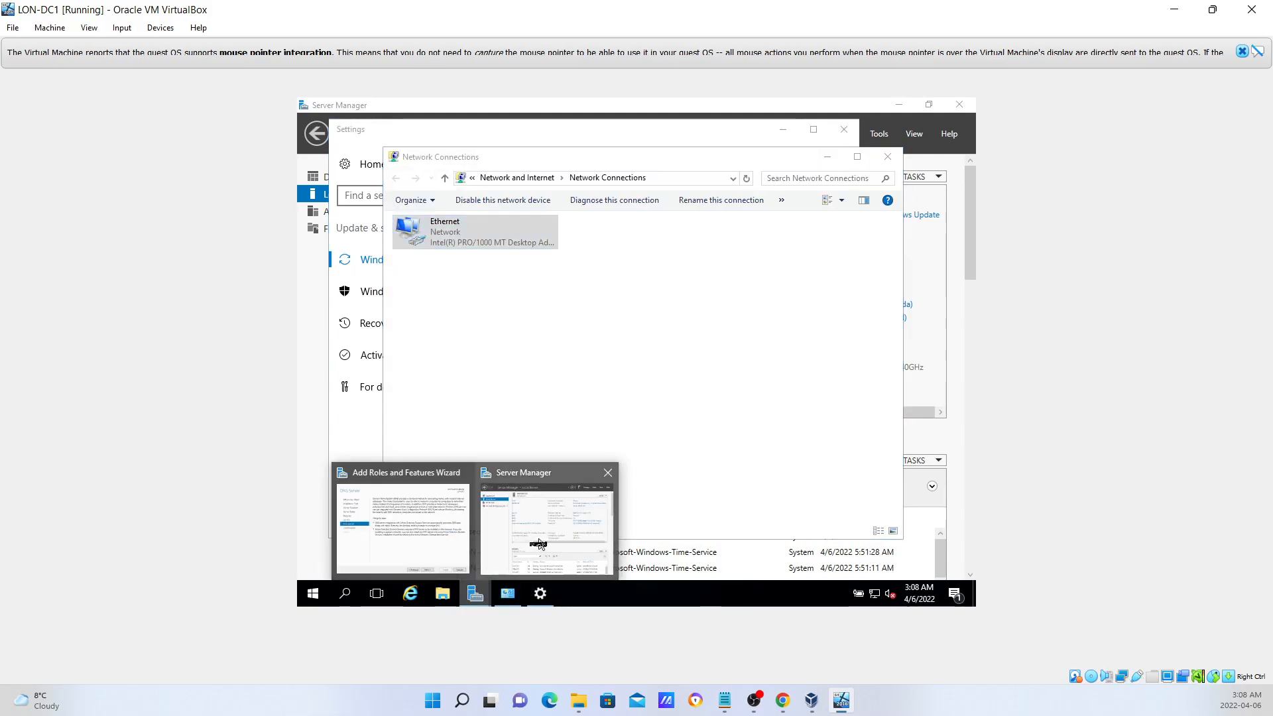
{"action": "left_click", "coordinate": [538, 543]}
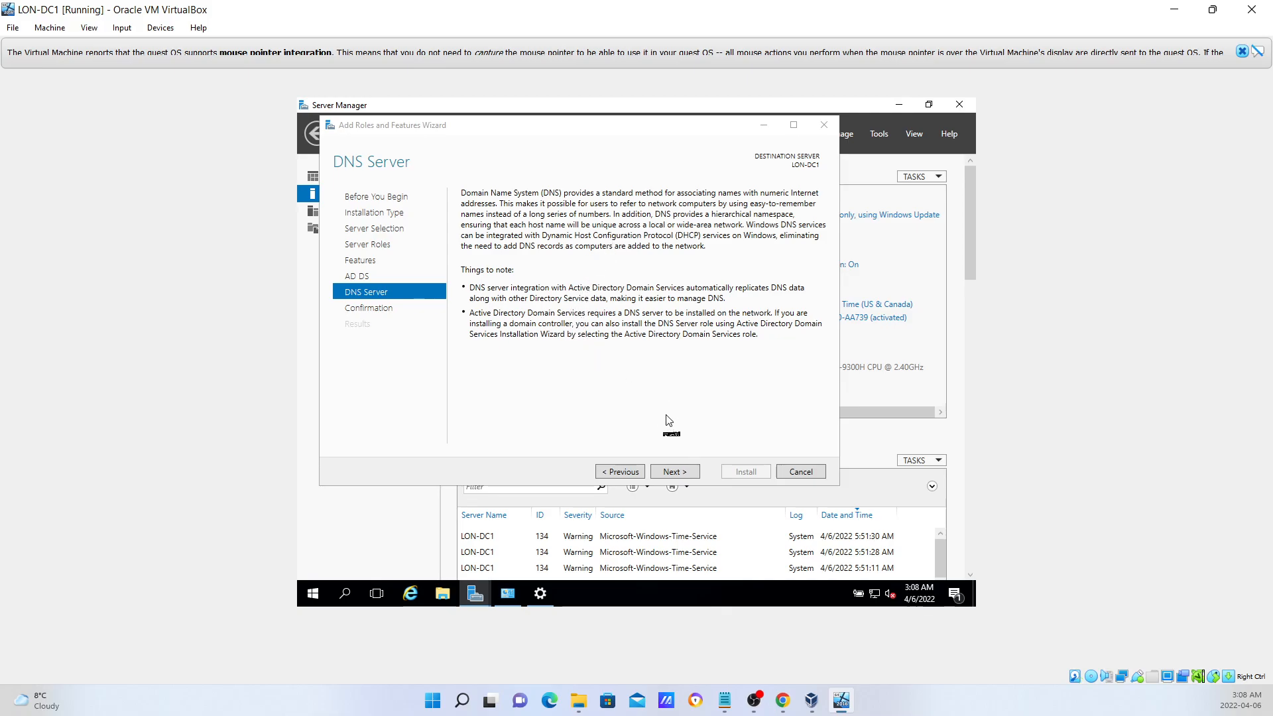
Review the confirmation list and tick 'Restart the destination server automatically if required'.
{"action": "left_click", "coordinate": [677, 472]}
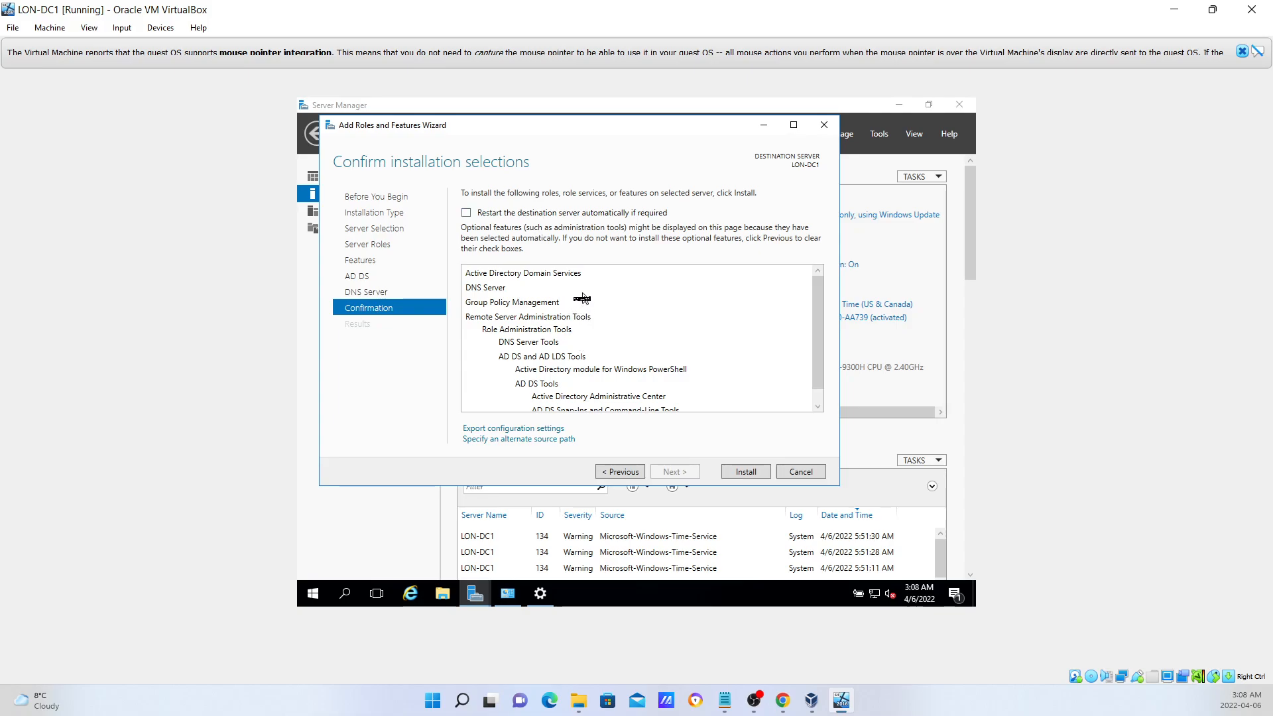
{"action": "scroll", "coordinate": [582, 298], "scroll_direction": "down", "scroll_amount": 1}
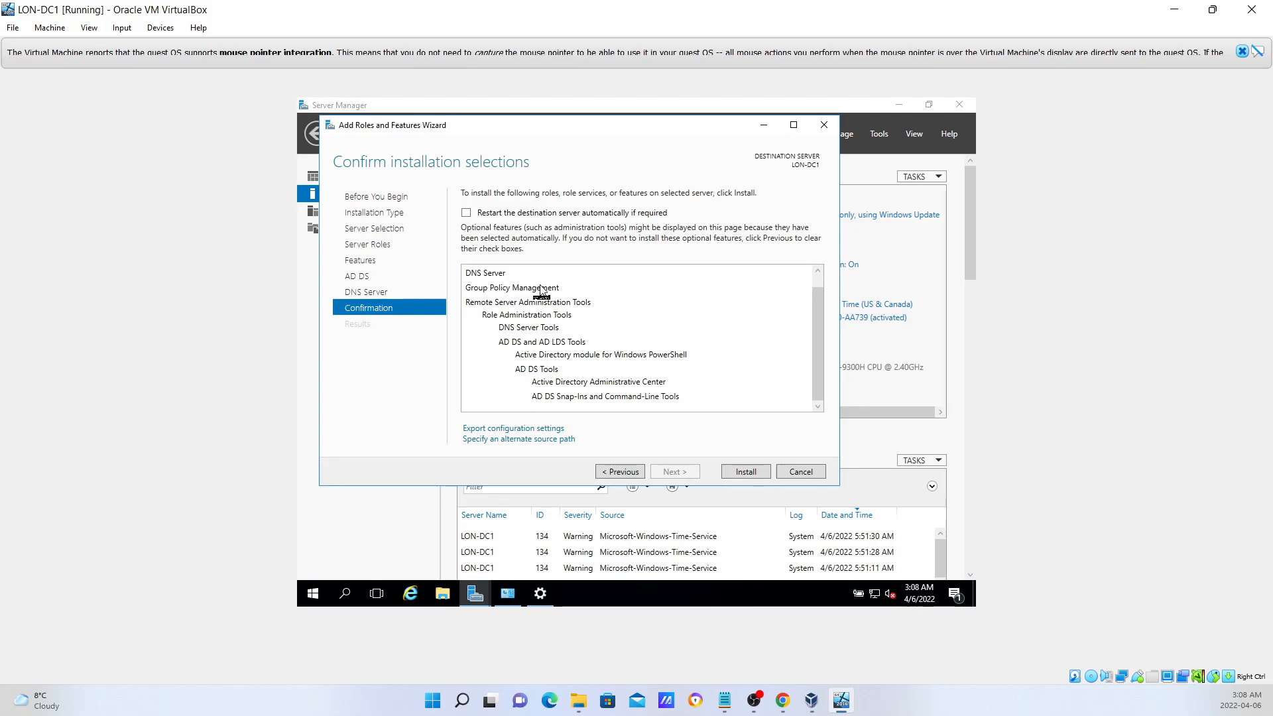
{"action": "scroll", "coordinate": [545, 305], "scroll_direction": "up", "scroll_amount": 1}
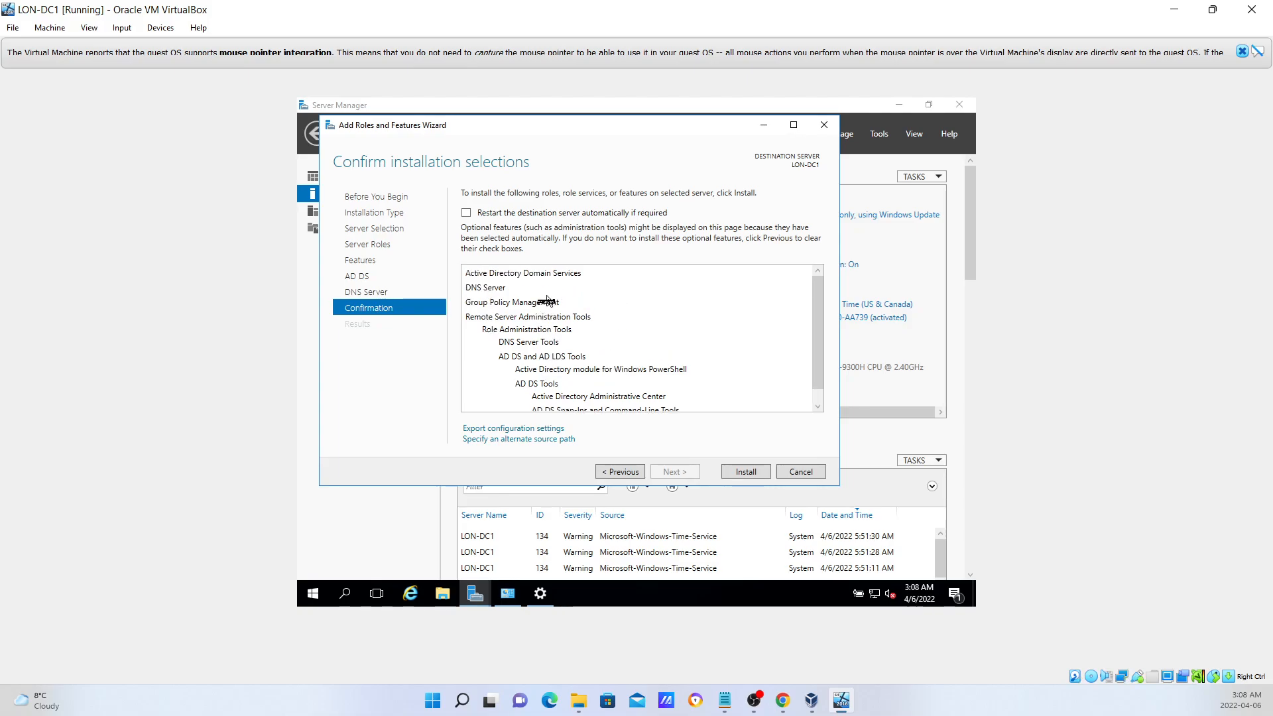
{"action": "left_click", "coordinate": [467, 212]}
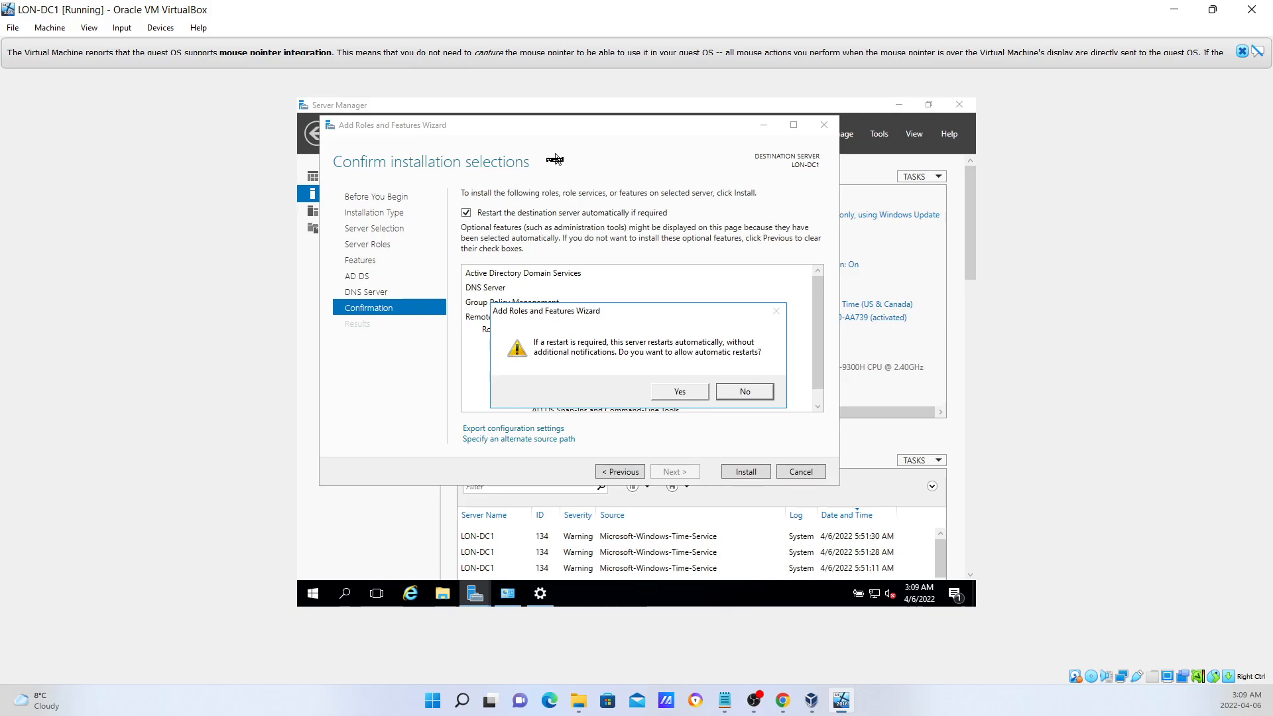
Allow automatic restarts and install AD DS and DNS Server on LON-DC1.
{"action": "left_click", "coordinate": [685, 394]}
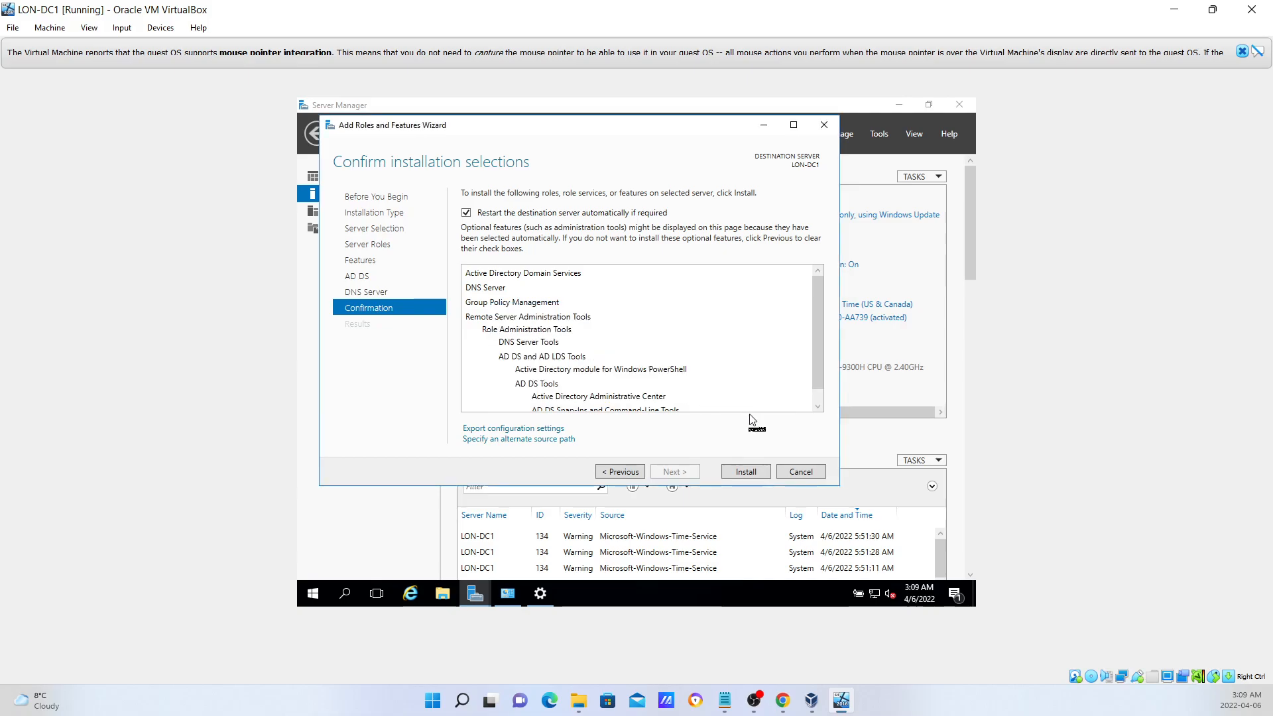
{"action": "left_click", "coordinate": [756, 472]}
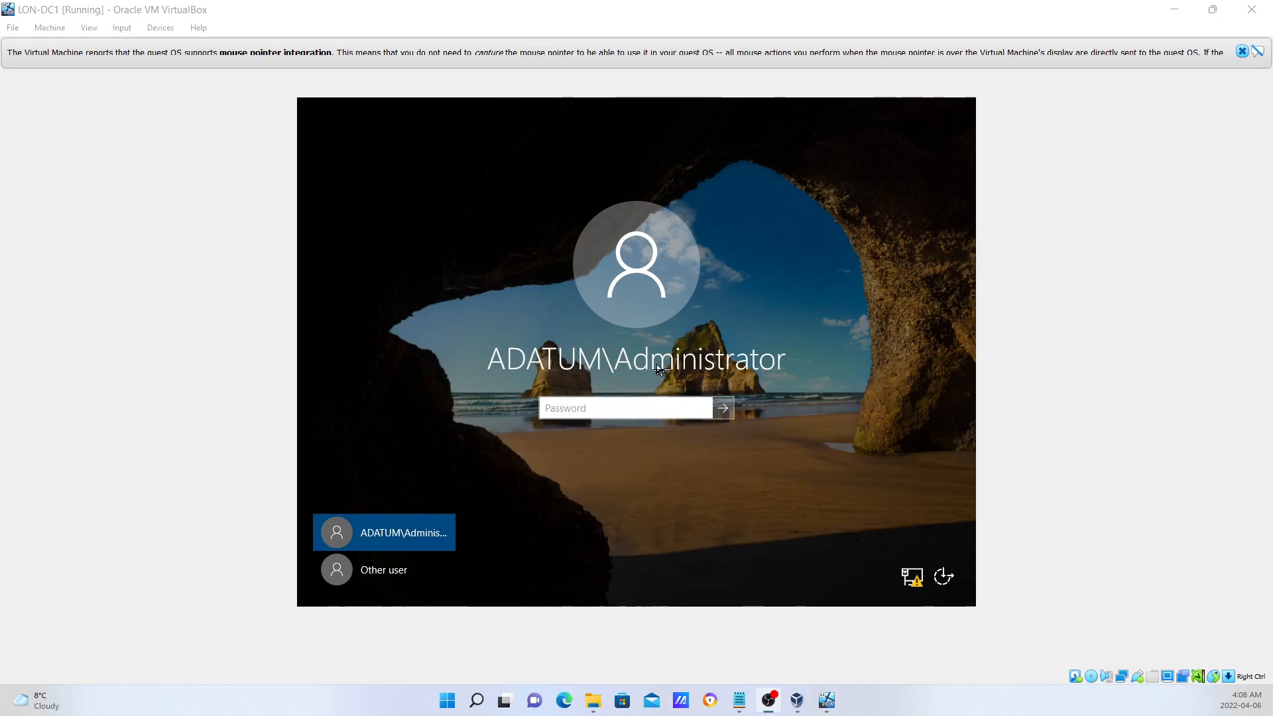
Sign in to LON-DC1 as the domain administrator with the account password.
{"action": "left_click", "coordinate": [627, 407]}
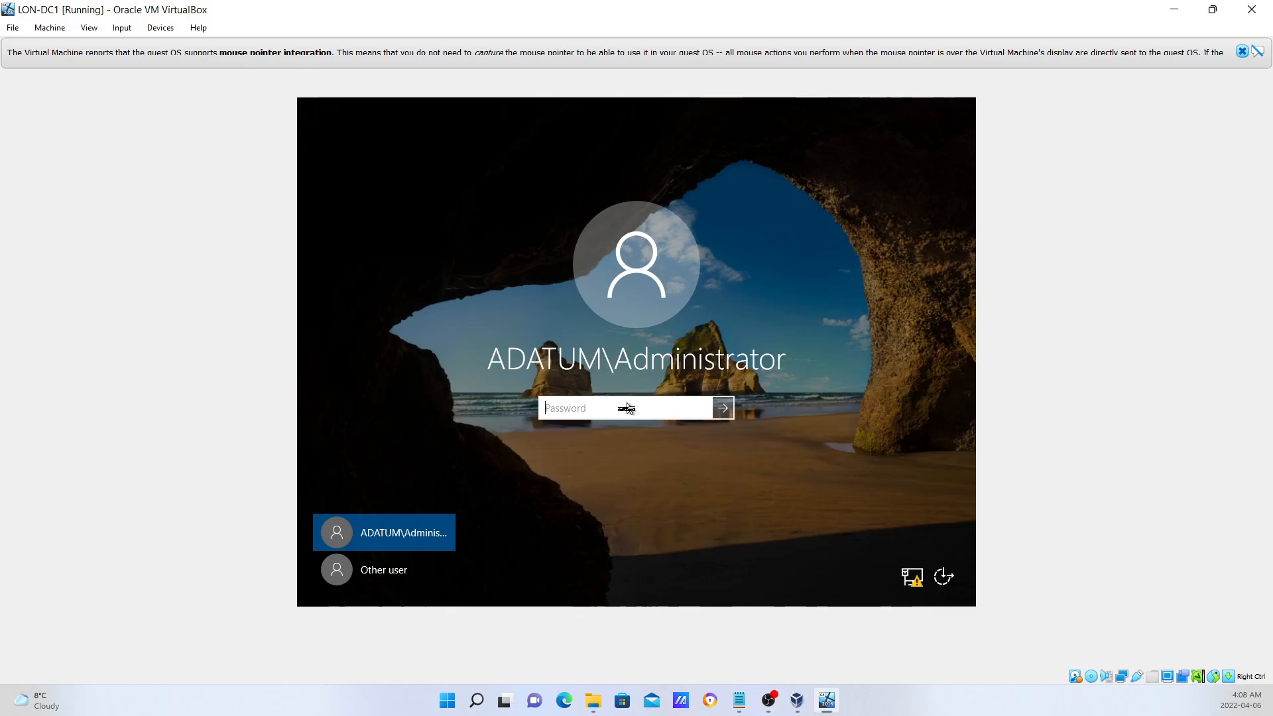
{"action": "type", "text": "Pa$$w0rd"}
{"action": "key", "text": "Return"}
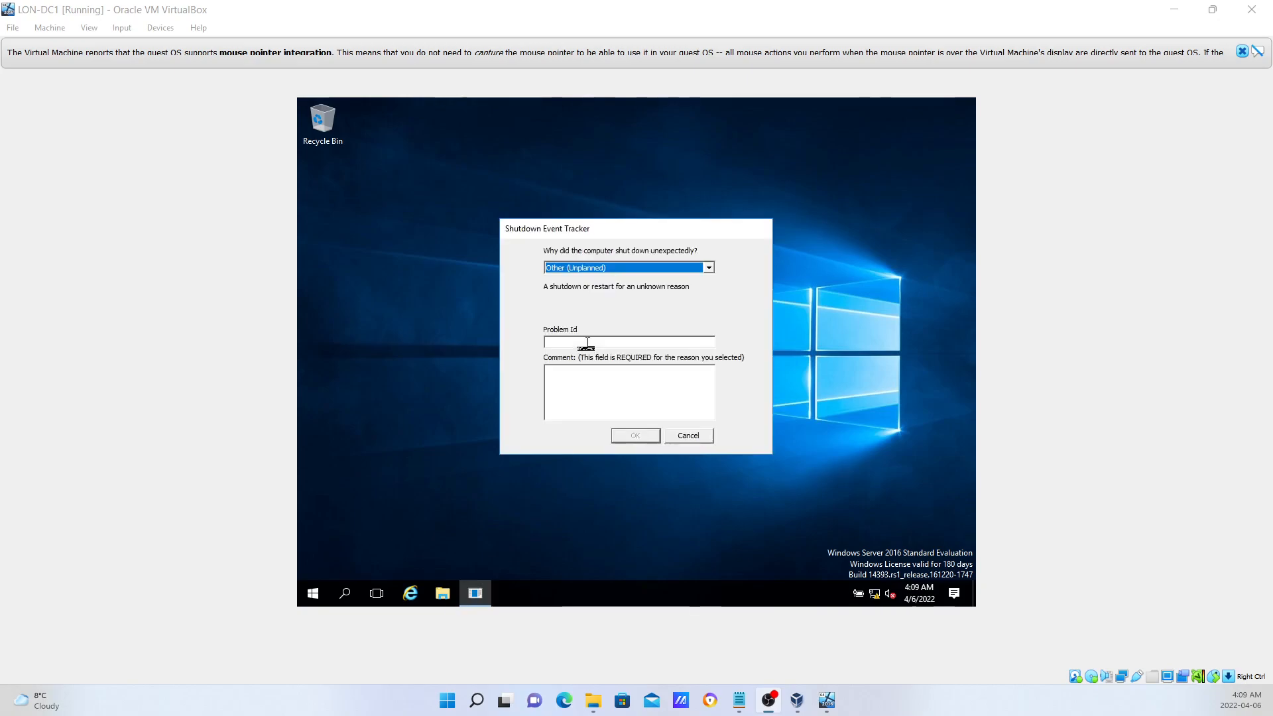
Cancel the Shutdown Event Tracker so the Server Manager Dashboard loads with AD DS and DNS roles.
{"action": "left_click", "coordinate": [689, 436]}
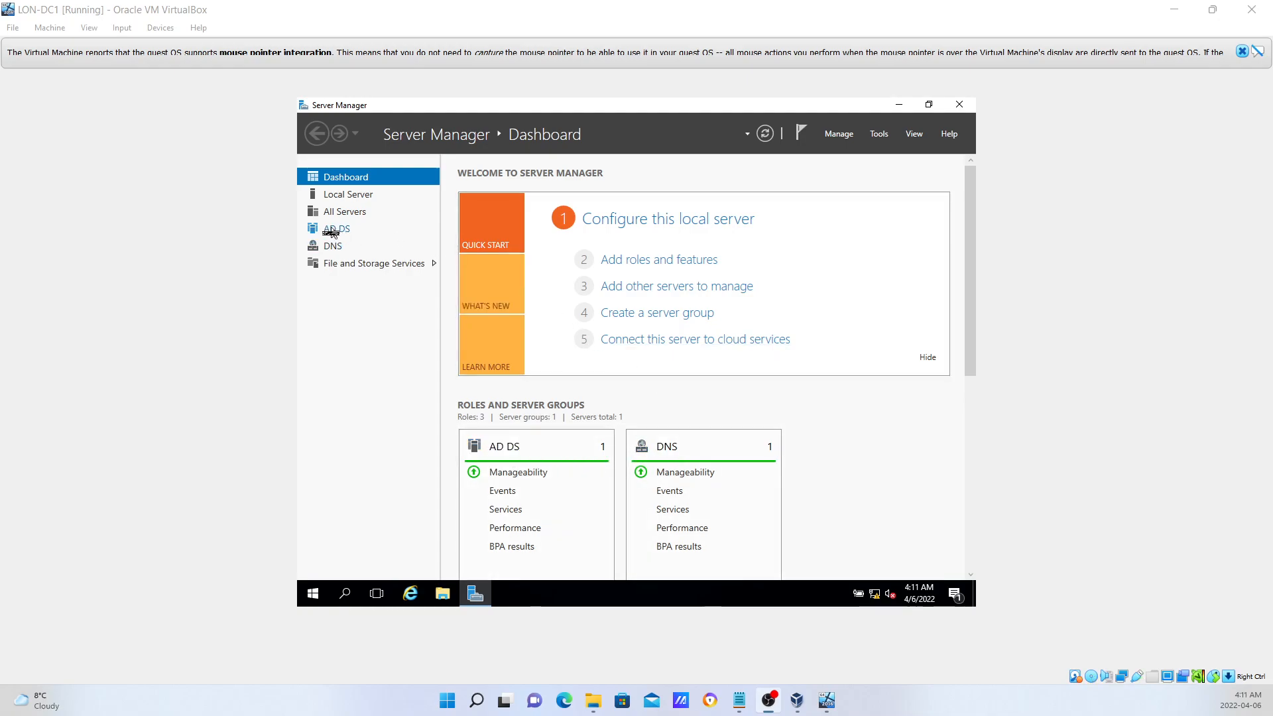
Show LON-DC1's Local Server properties and scroll them to confirm domain Adatum.com.
{"action": "left_click", "coordinate": [353, 199]}
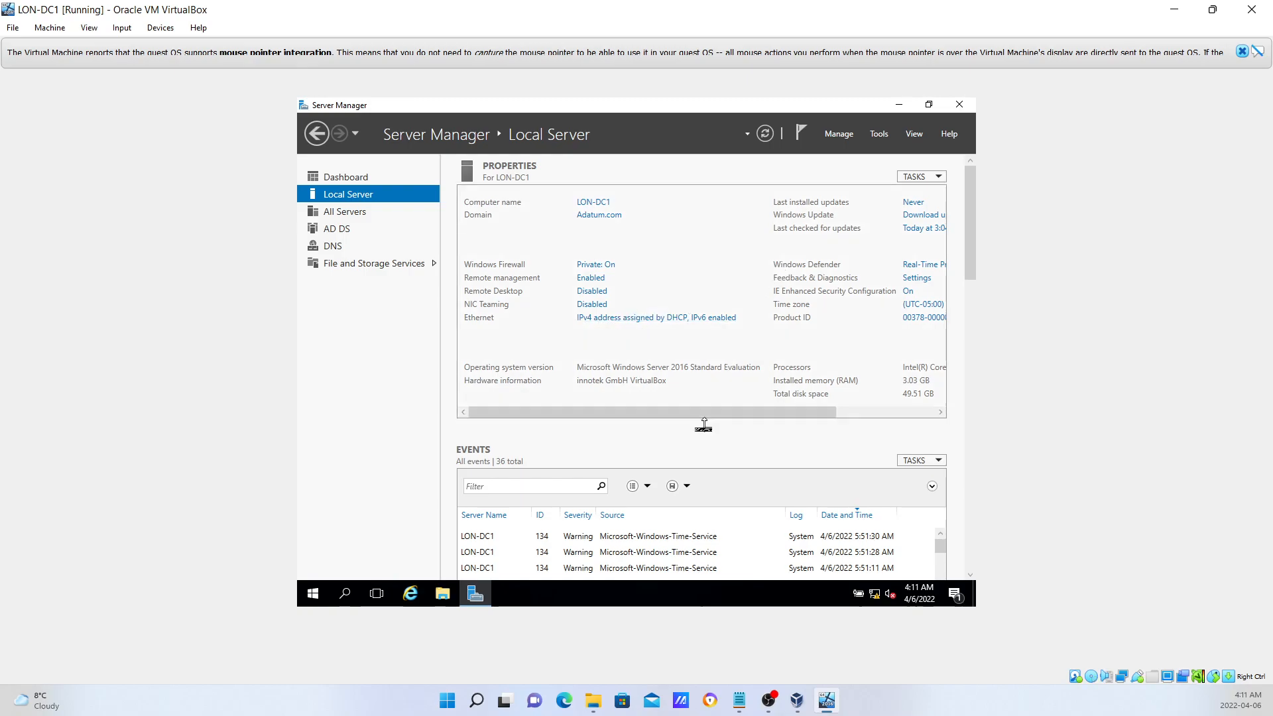
{"action": "left_click_drag", "start_coordinate": [704, 419], "coordinate": [777, 424]}
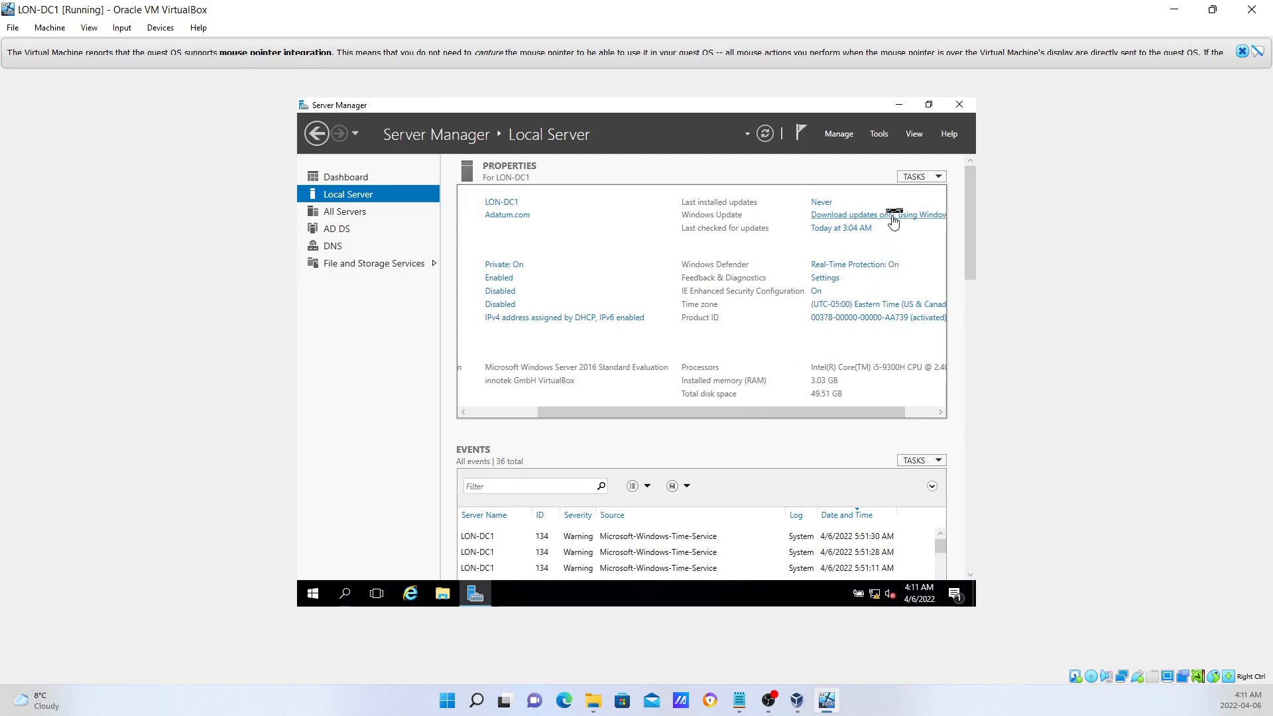